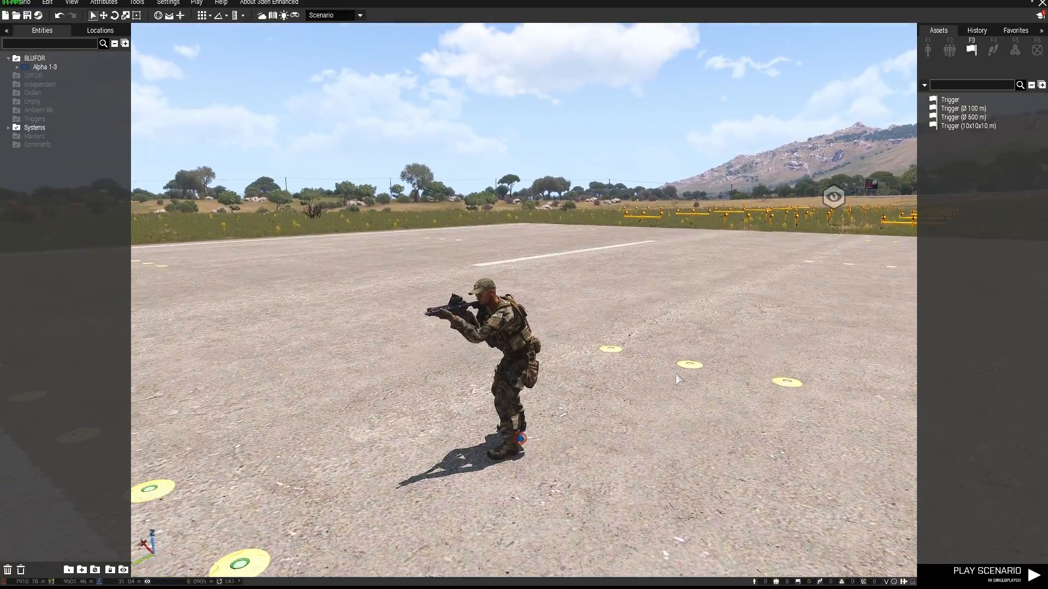
Shift the player soldier (s1) slightly across the runway.
key("d")
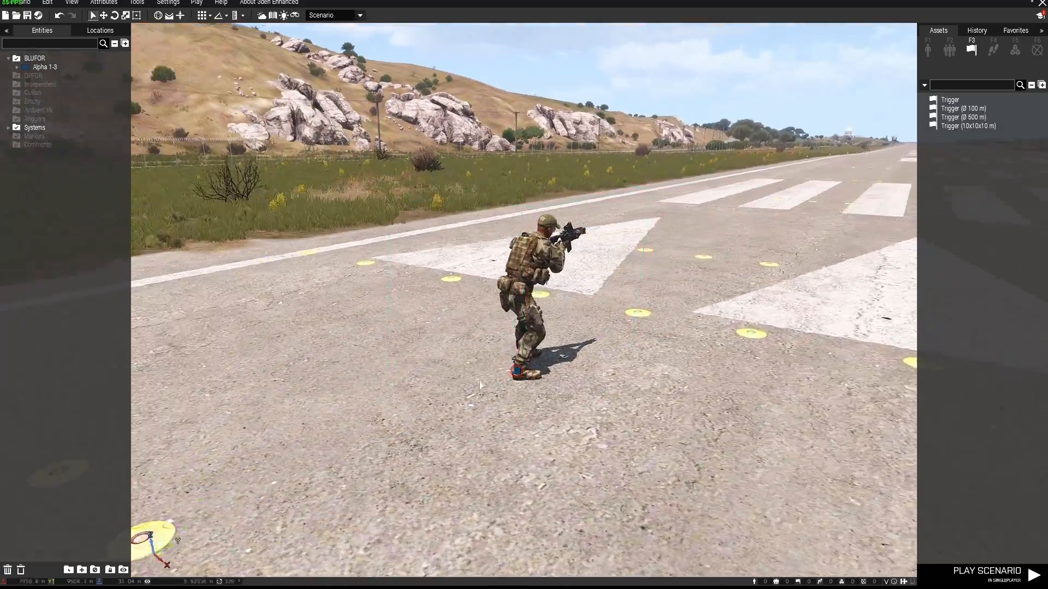
key("a")
key("s")
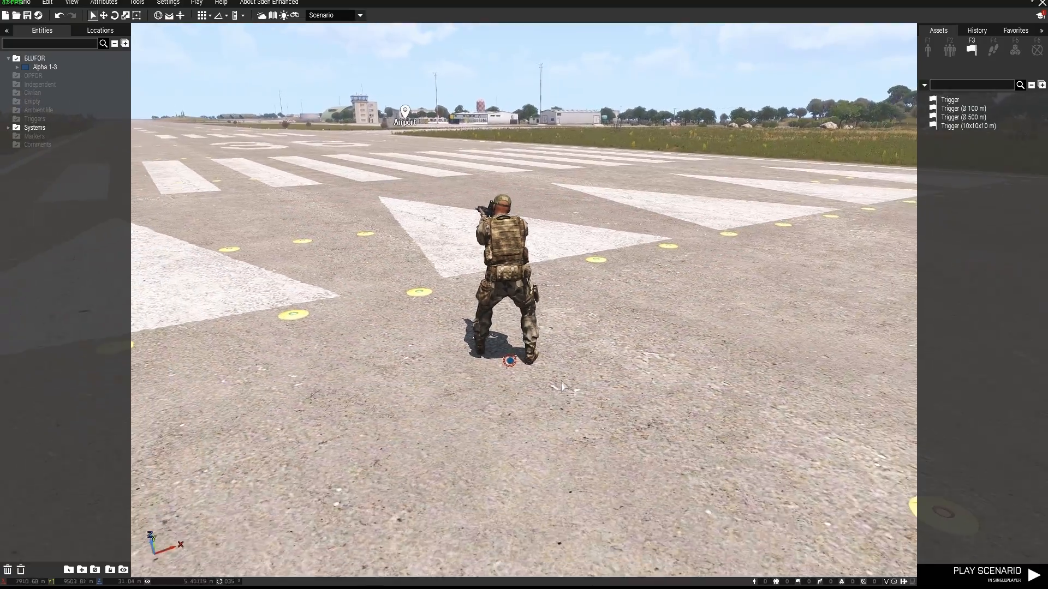
key("q")
key("d")
key("a")
key("z")
key("w")
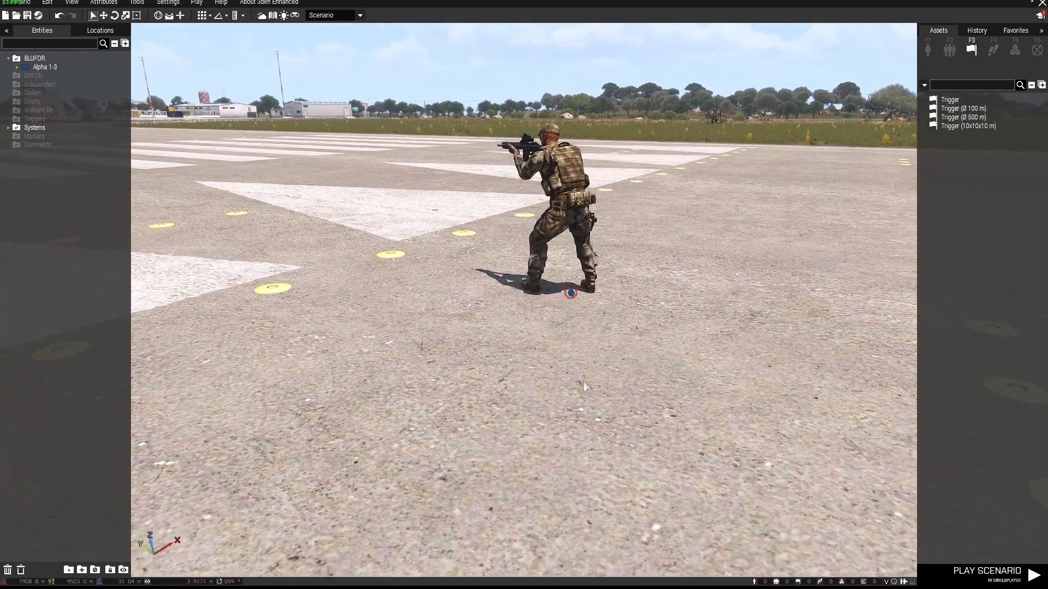
key("q")
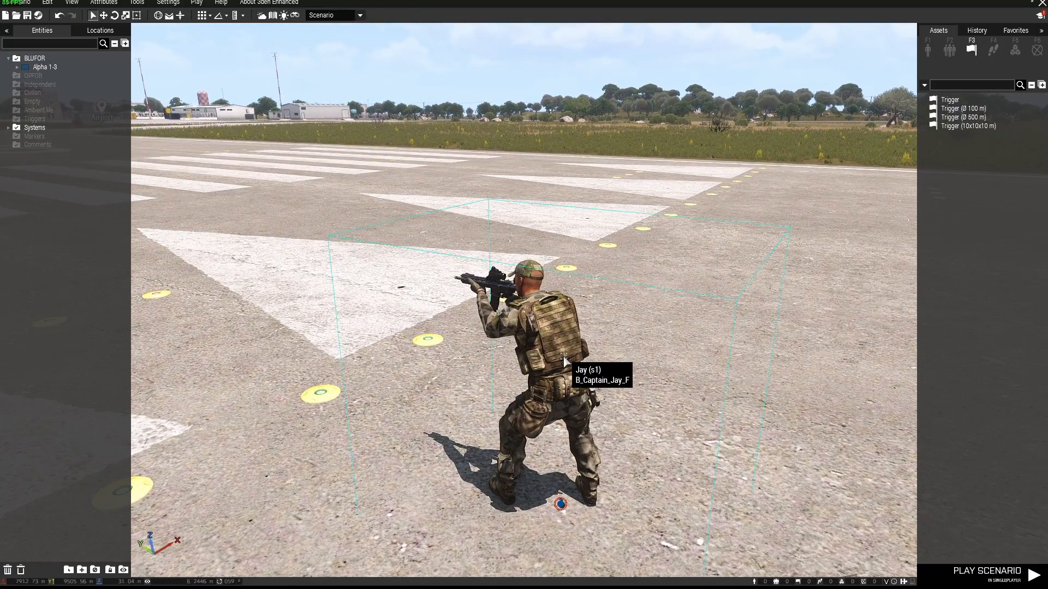
left_click_drag(564, 361, 535, 365)
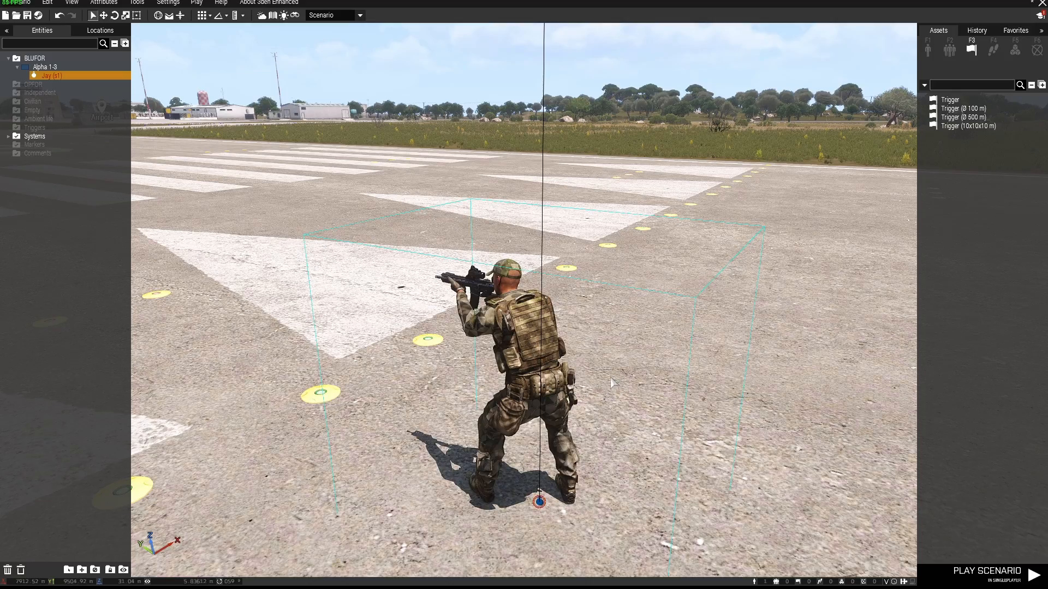
Place a NATO infantry Fire Team from the BLUFOR groups on the runway near the player soldier.
key("q")
right_click_drag(610, 377, 620, 352)
key("s")
key("d")
key("a")
key("a")
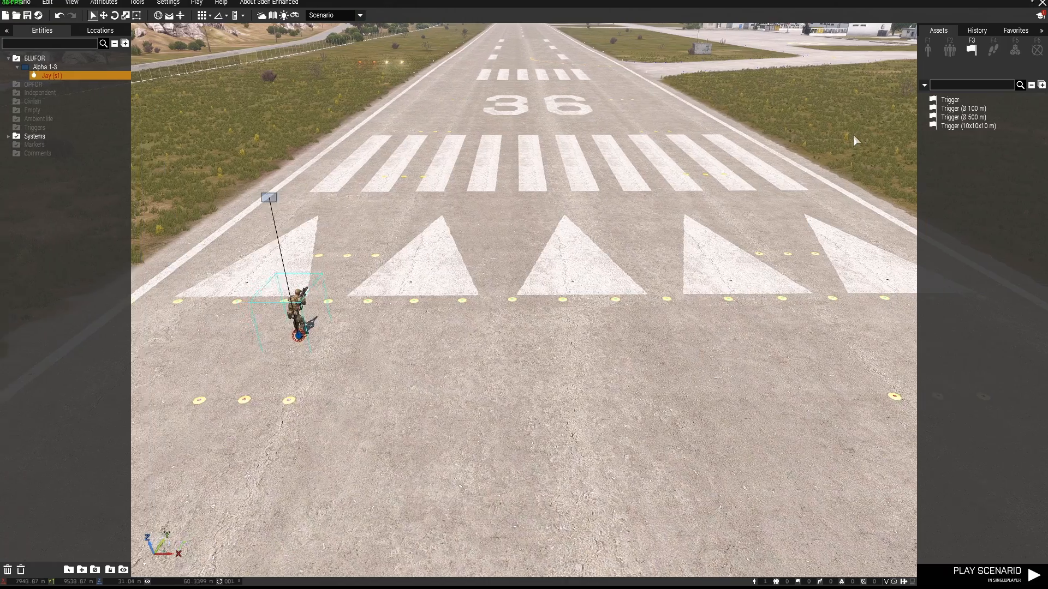
key("d")
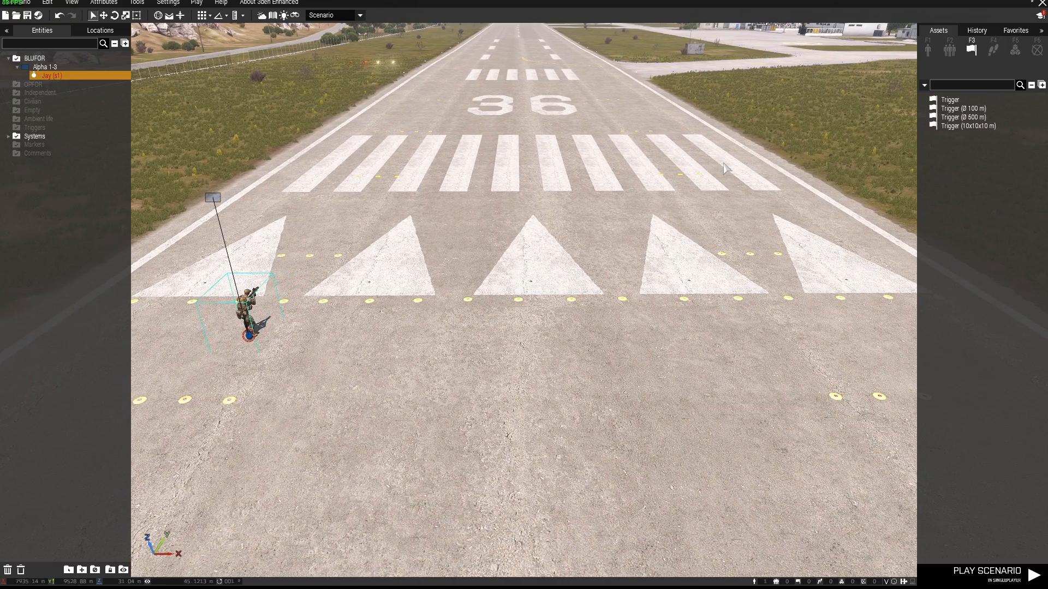
left_click(949, 50)
left_click(929, 68)
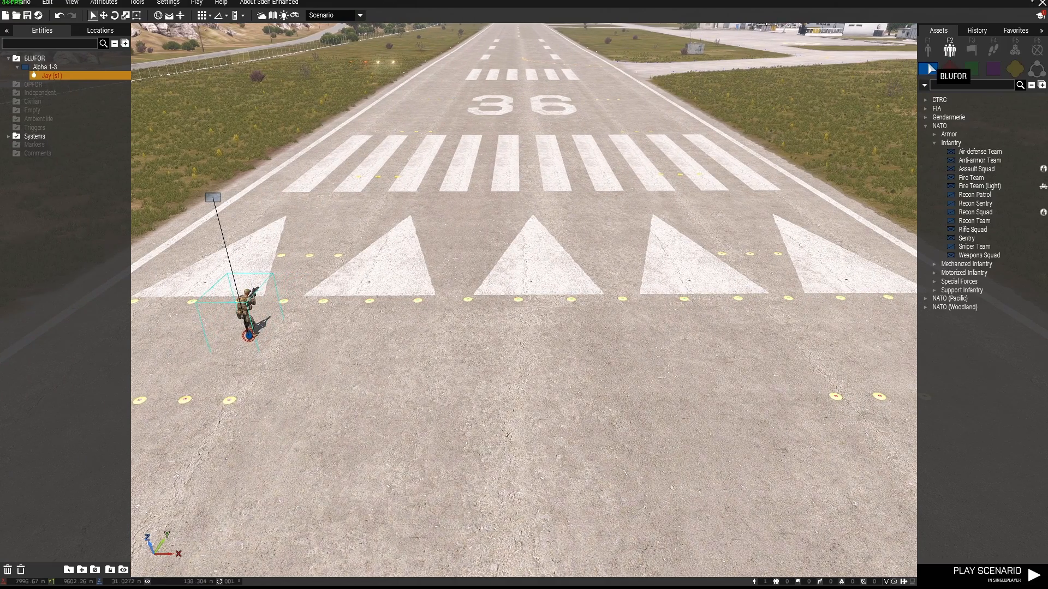
left_click(968, 178)
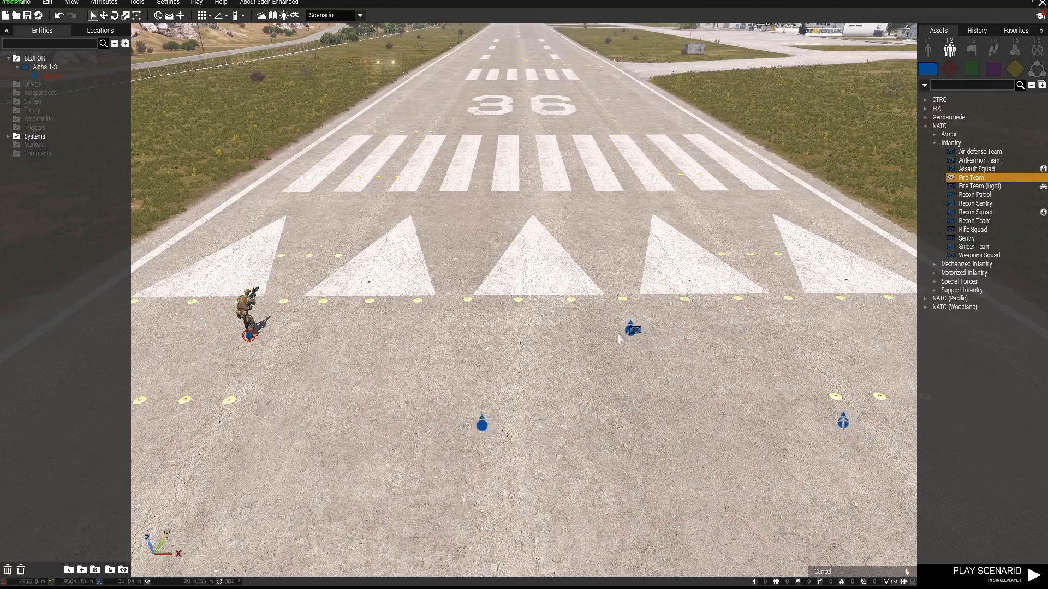
key("s")
left_click(564, 275)
Set the fire team's Team Leader variable name to b1.
key("a")
right_click_drag(563, 274, 661, 330)
key("w")
key("z")
key("q")
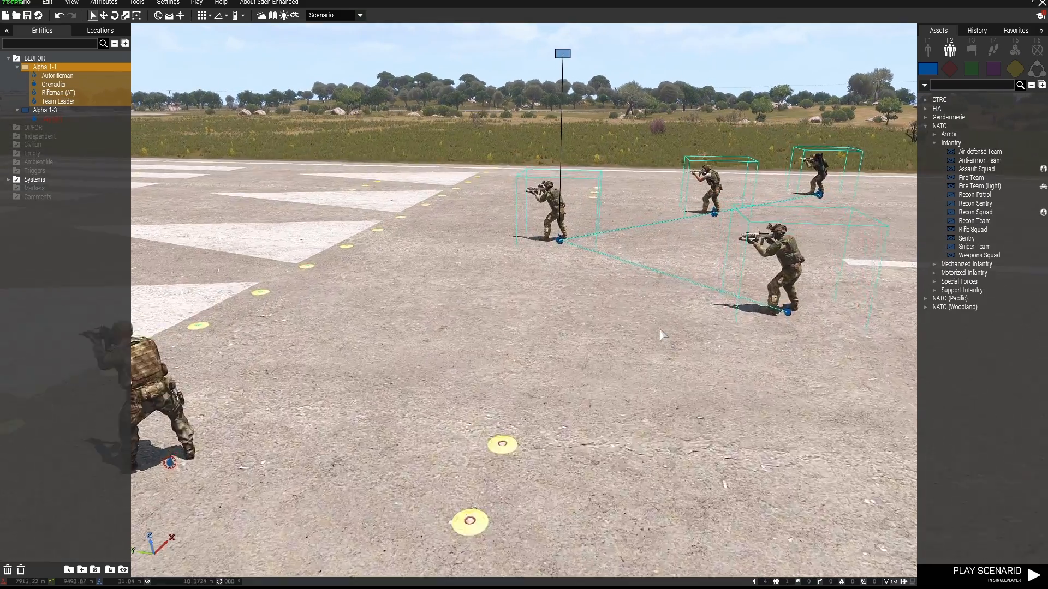
key("w")
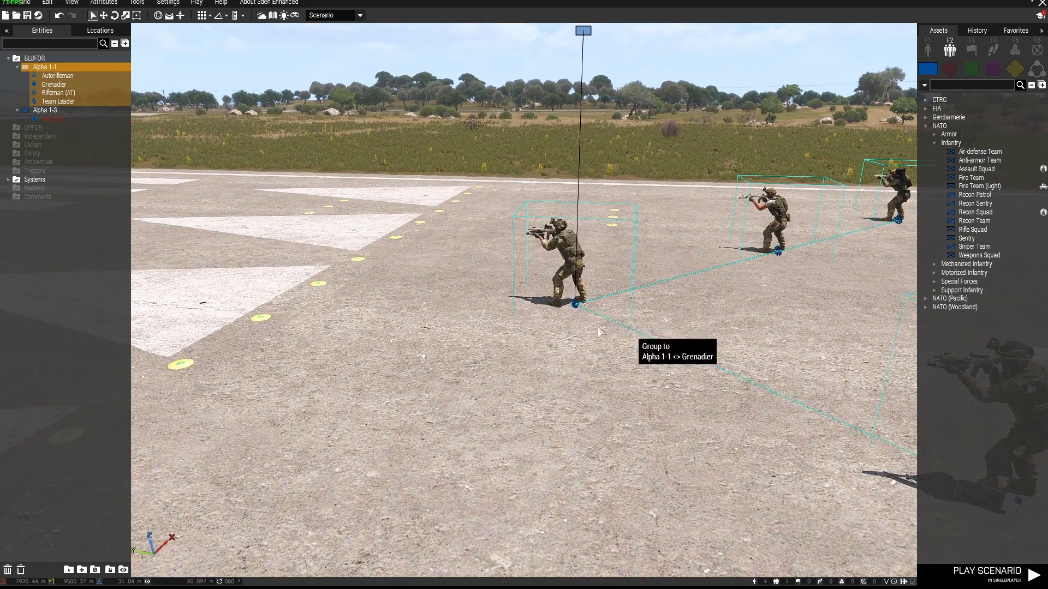
double_click(574, 306)
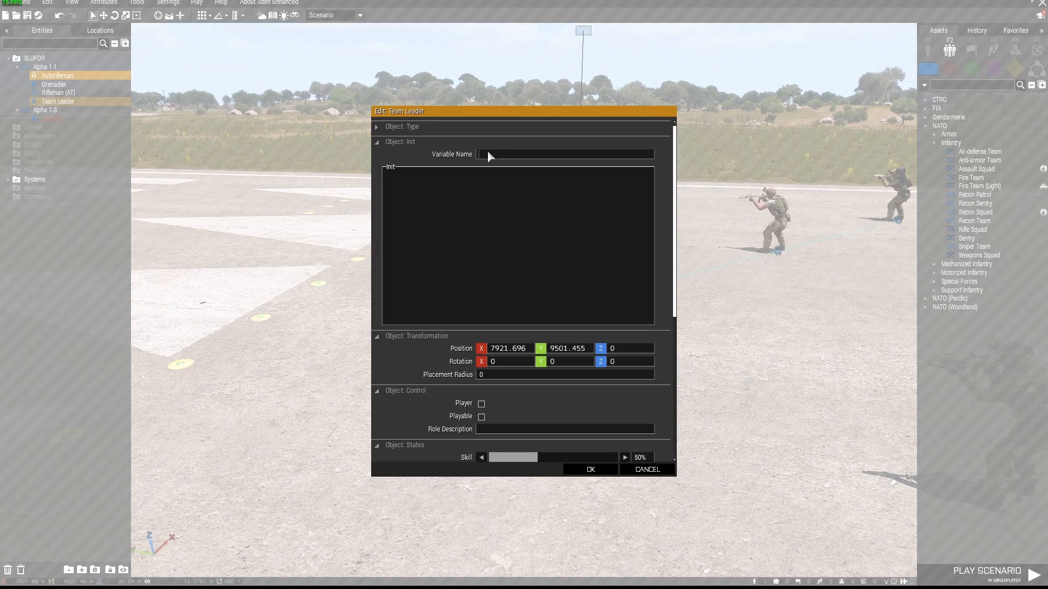
left_click(582, 473)
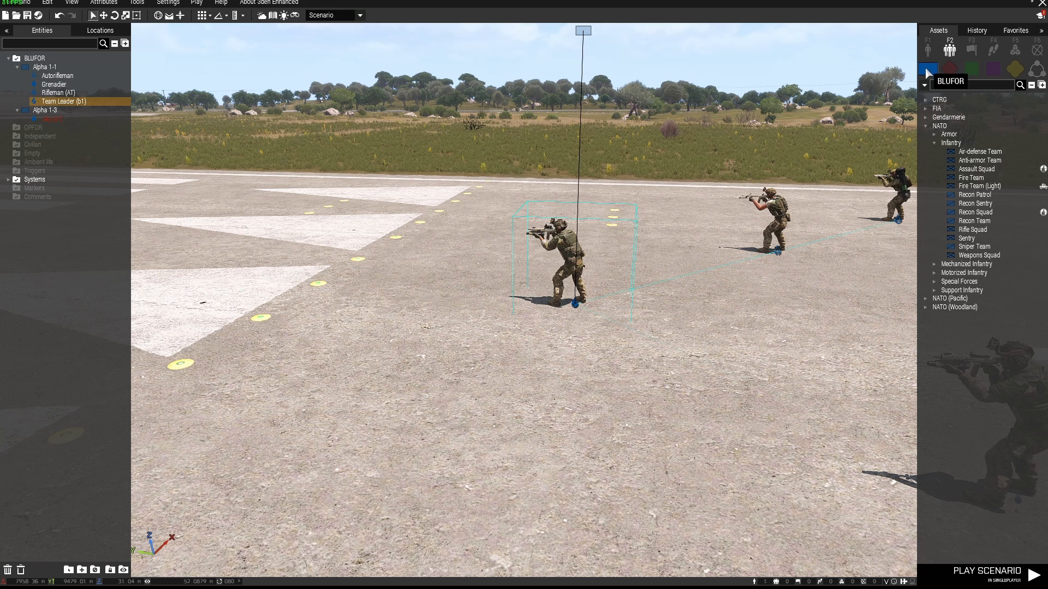
Place a crewed NATO MH-9 Hummingbird helicopter on the runway's painted arrow markings near the fire team.
left_click(928, 51)
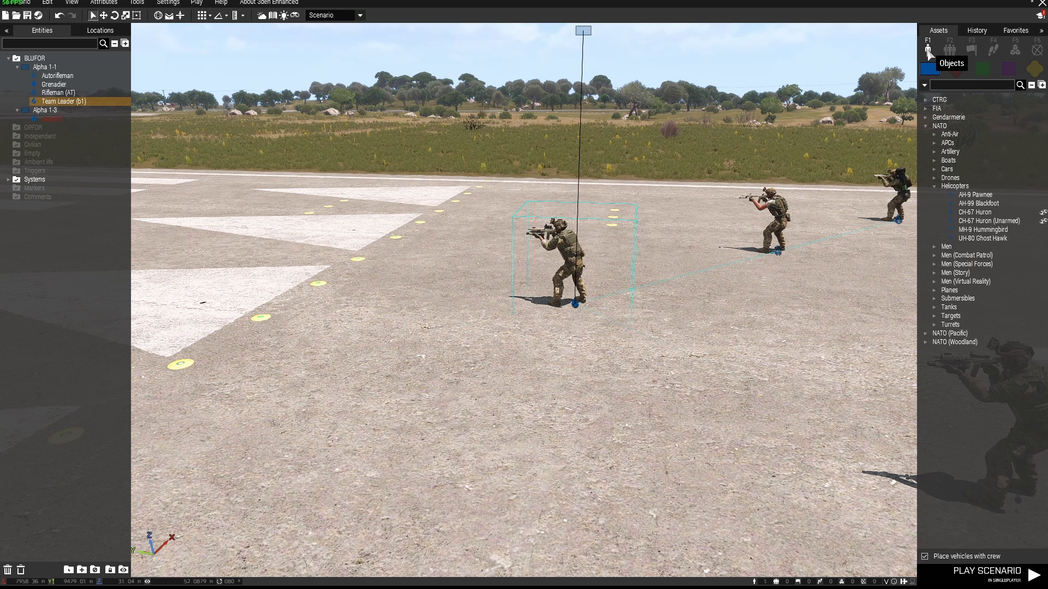
left_click(976, 230)
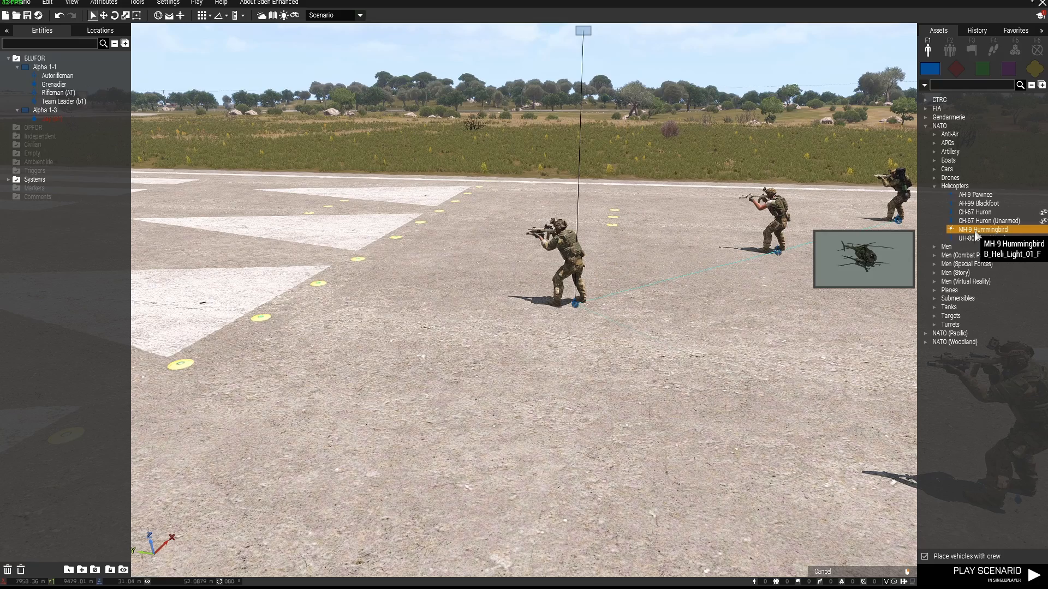
key("a")
left_click(571, 241)
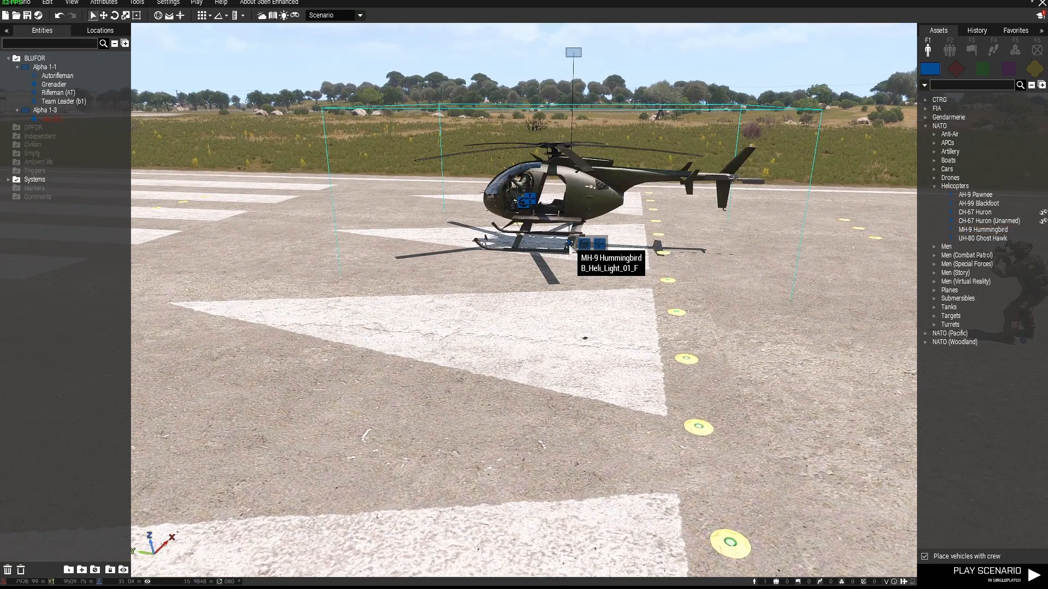
Set the MH-9 Hummingbird's variable name to h1.
scroll(556, 232, "up", 10)
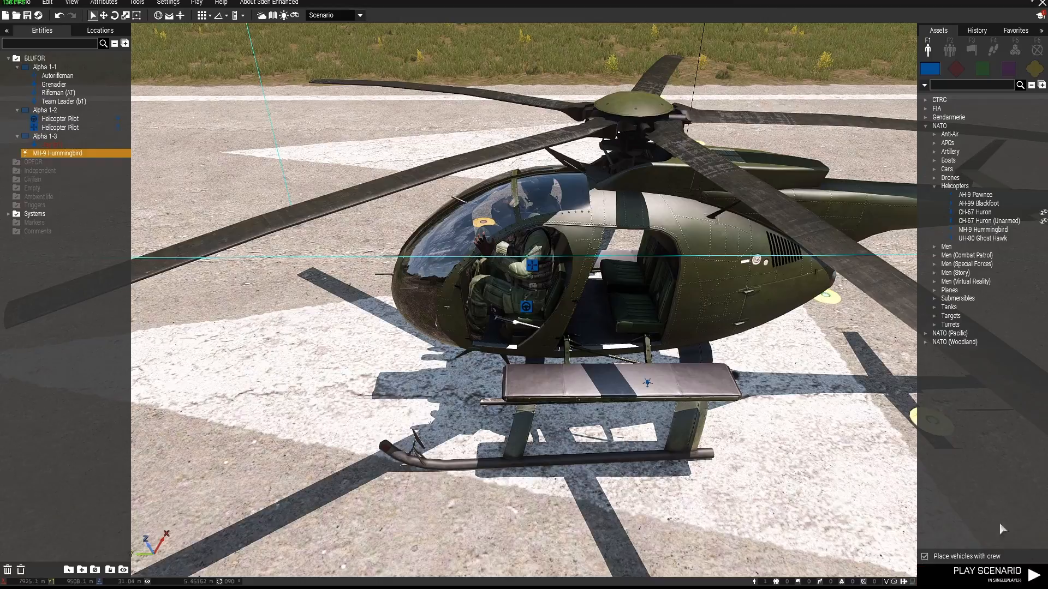
mouse_move(517, 430)
right_mouse_down()
mouse_move(521, 469)
mouse_move(545, 401)
mouse_move(690, 418)
mouse_move(562, 443)
mouse_move(528, 425)
right_mouse_up()
key("z")
key("w")
key("q")
key("s")
key("d")
key("s")
key("a")
key("w")
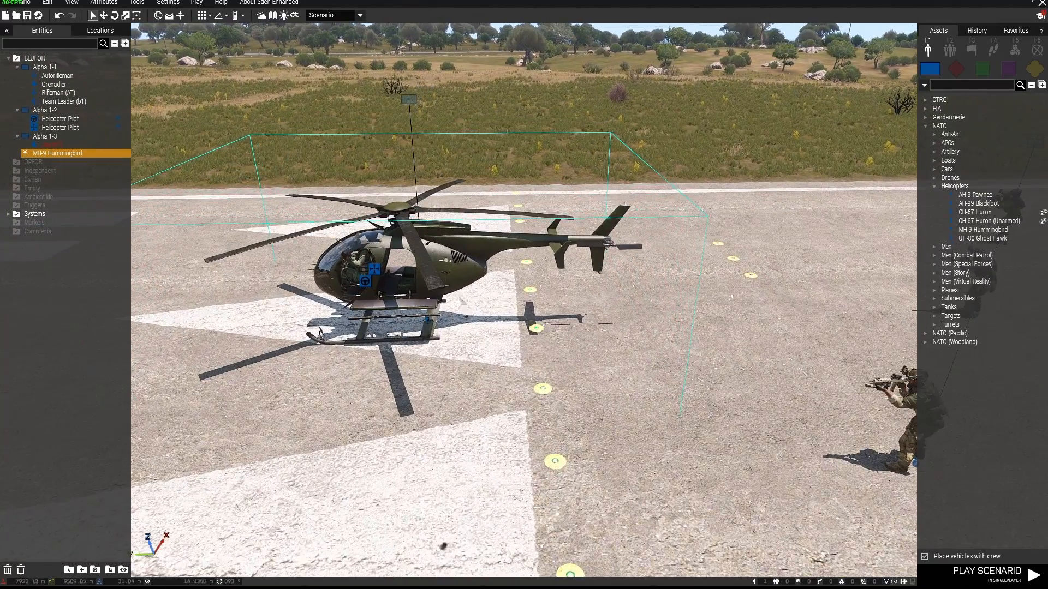
double_click(455, 267)
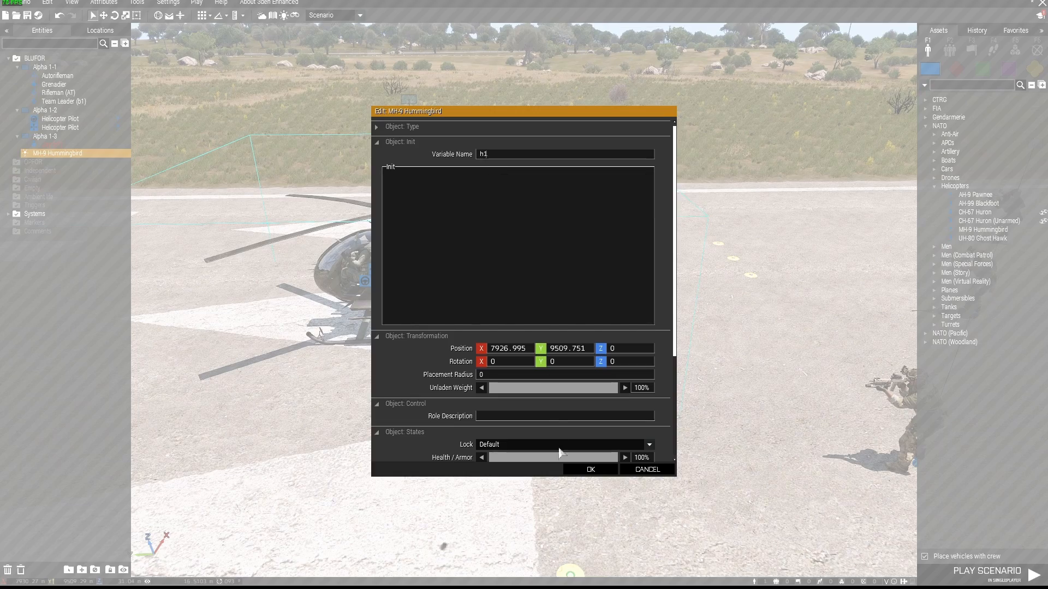
left_click(585, 472)
Add two successive Move waypoints for the helicopter group on the runway just ahead of its nose, and adjust their positions slightly.
key("s")
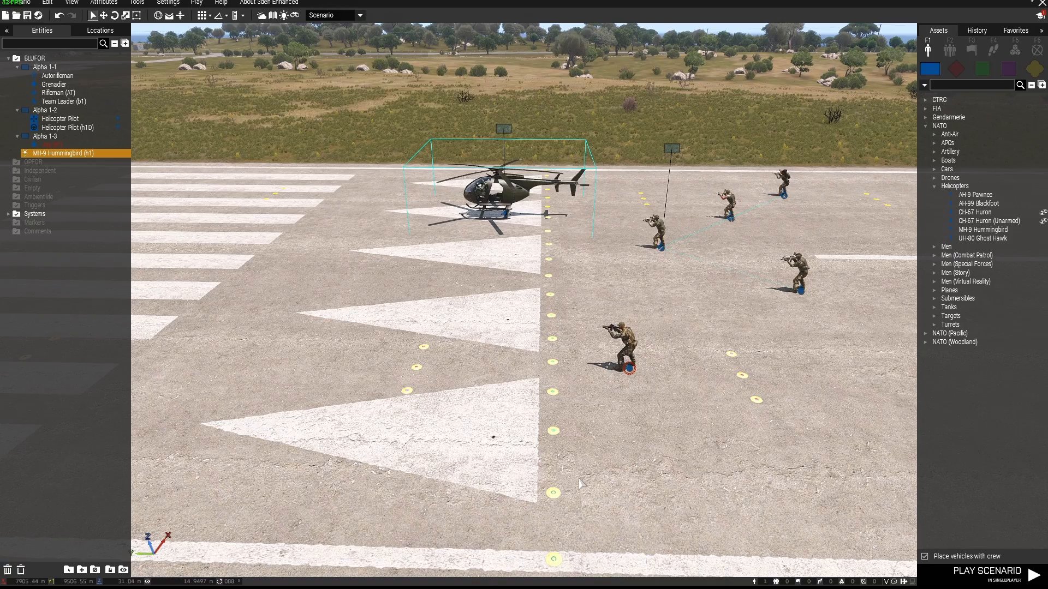
key("w")
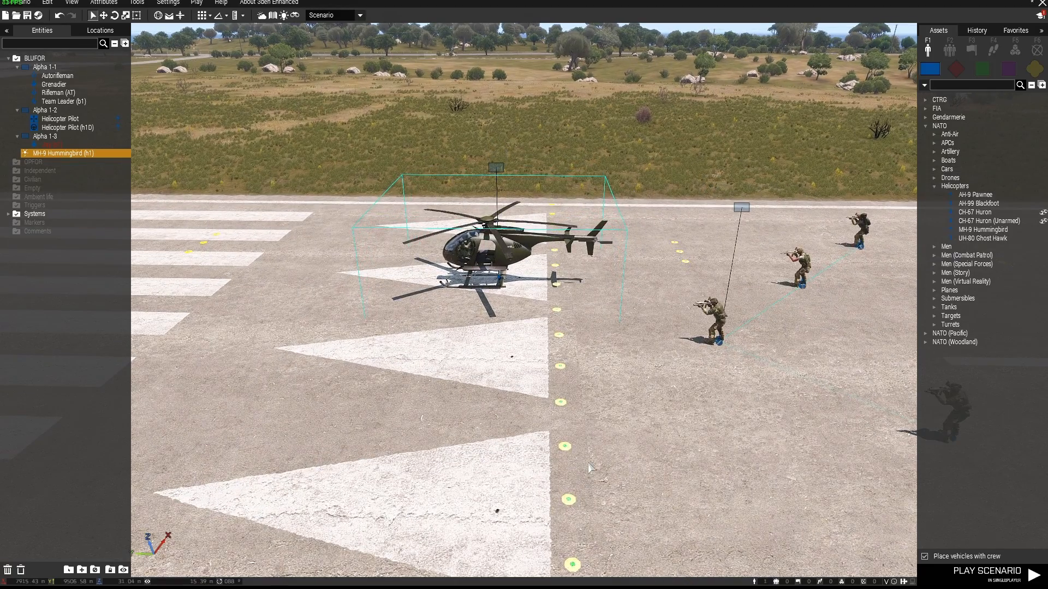
key("d")
right_click_drag(589, 464, 505, 456)
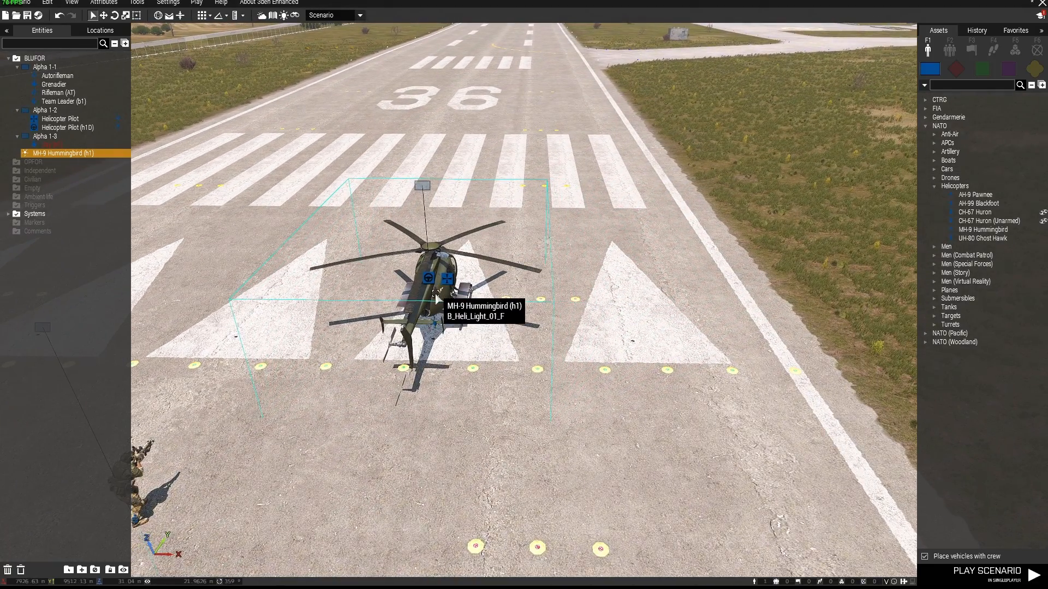
right_click_drag(436, 299, 548, 312)
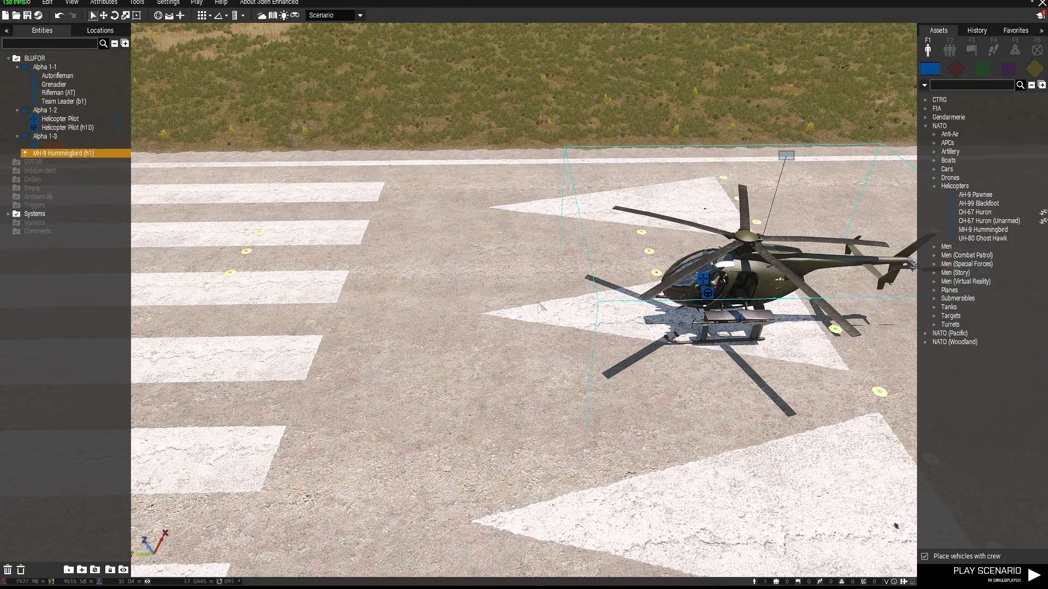
right_click(537, 305, "shift")
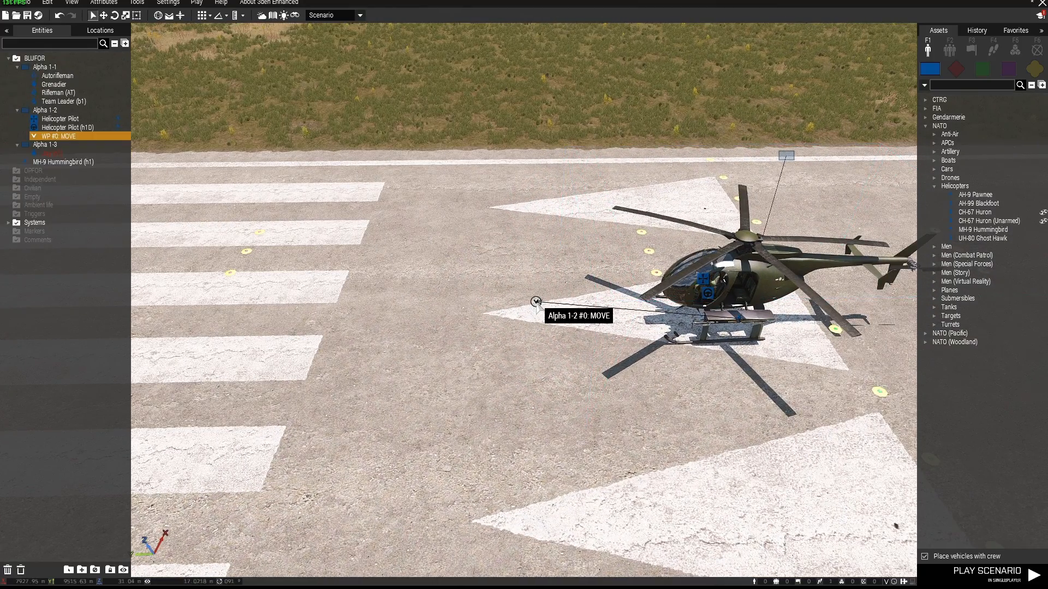
right_click(473, 306, "shift")
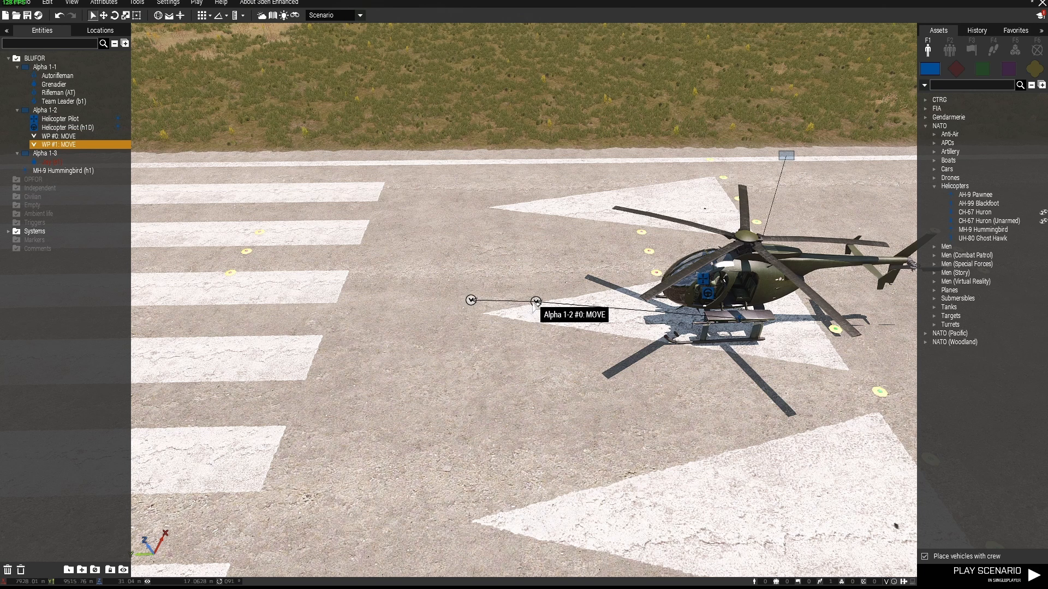
left_click_drag(537, 301, 435, 311)
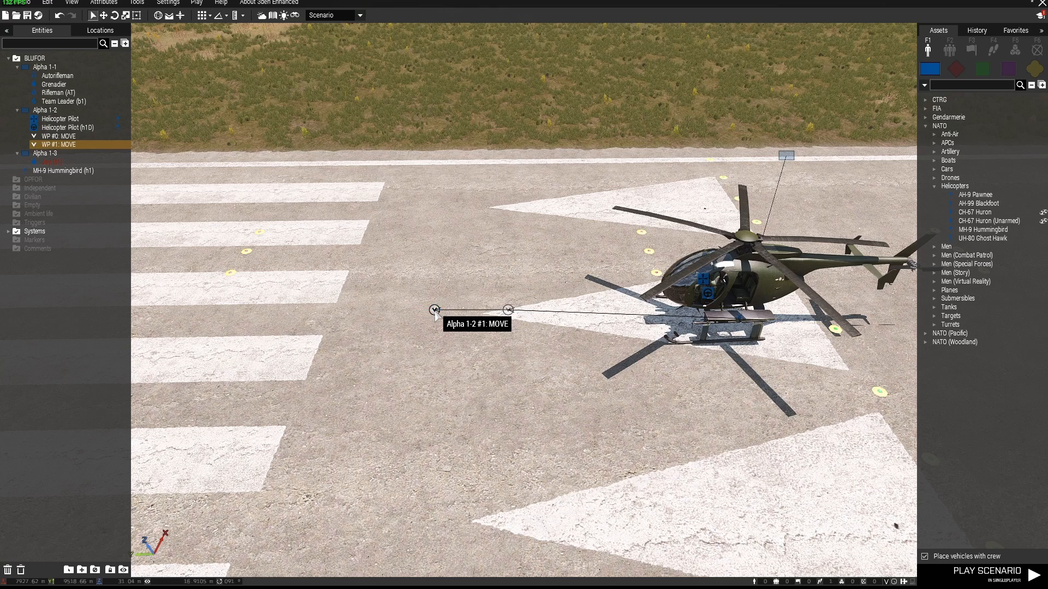
Change the helicopter group's second waypoint type to HOLD.
double_click(435, 310)
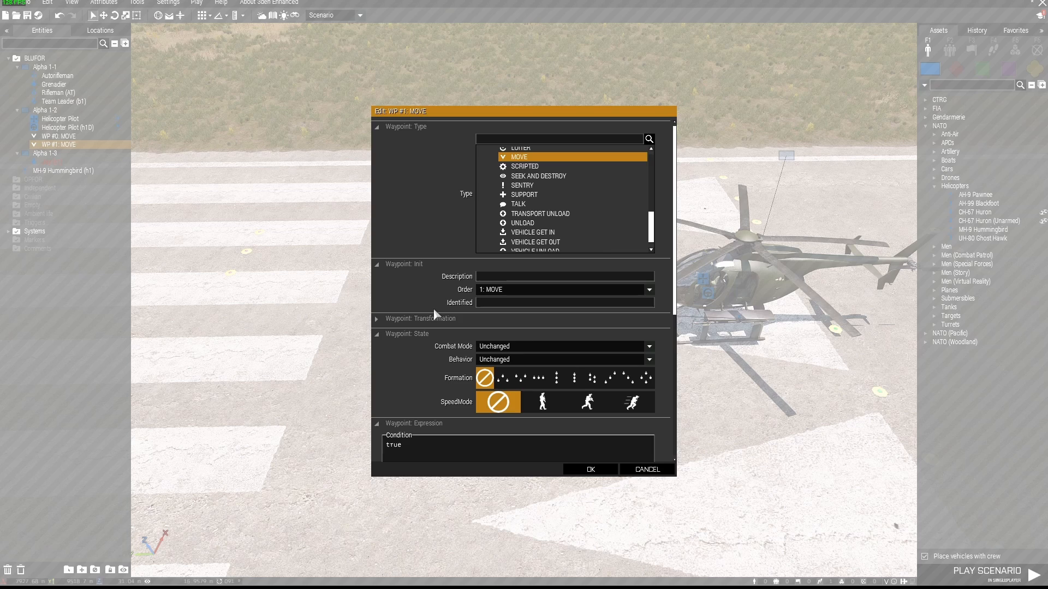
scroll(560, 221, "up", 6)
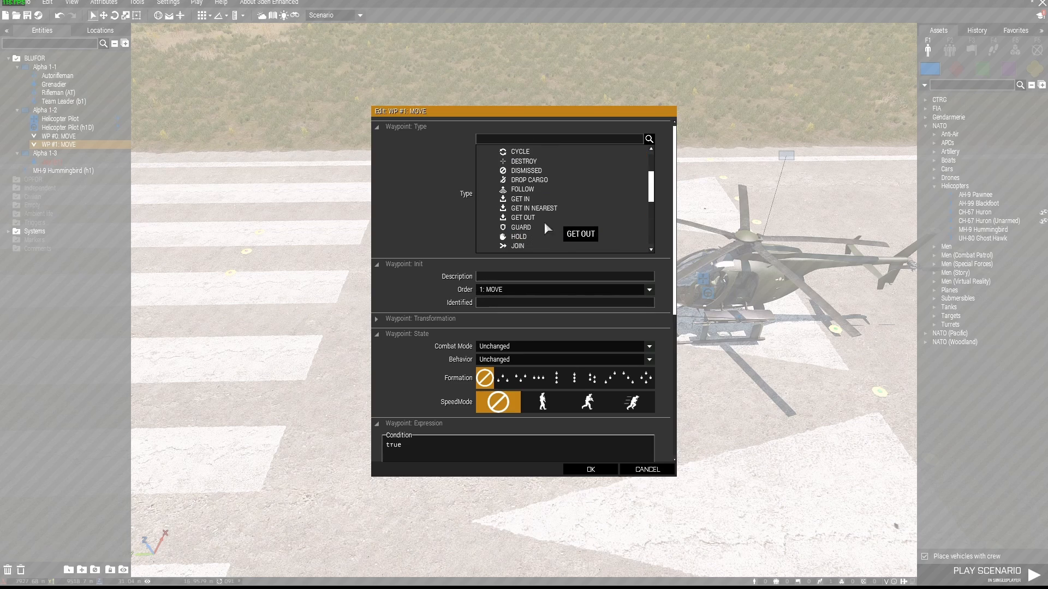
left_click(521, 237)
left_click(590, 470)
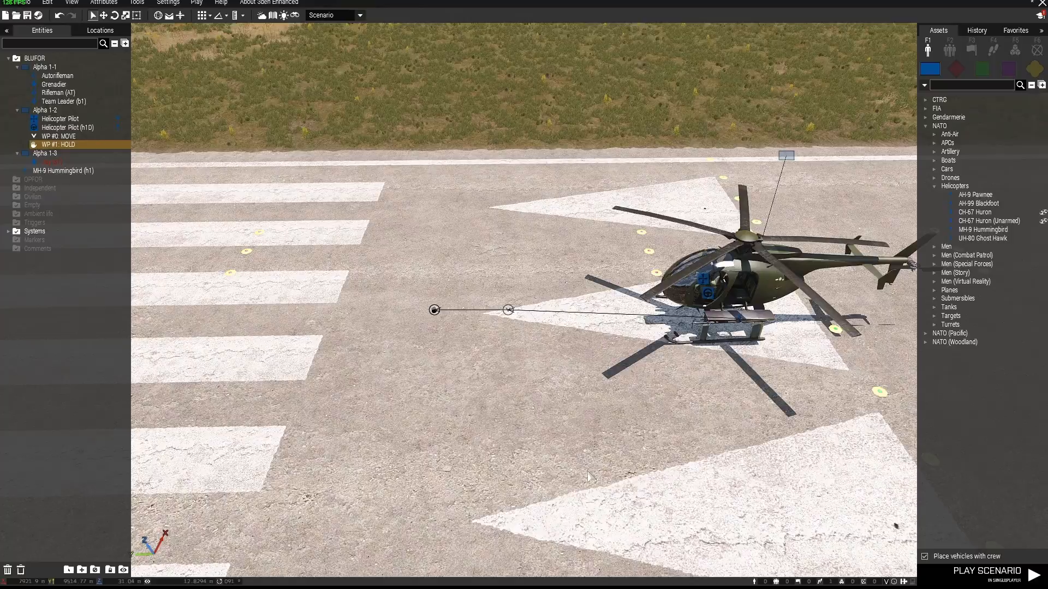
Add a third Move waypoint for the helicopter group on the sandy ground near the coast, far beyond the runway.
right_click_drag(588, 474, 484, 459)
key("d")
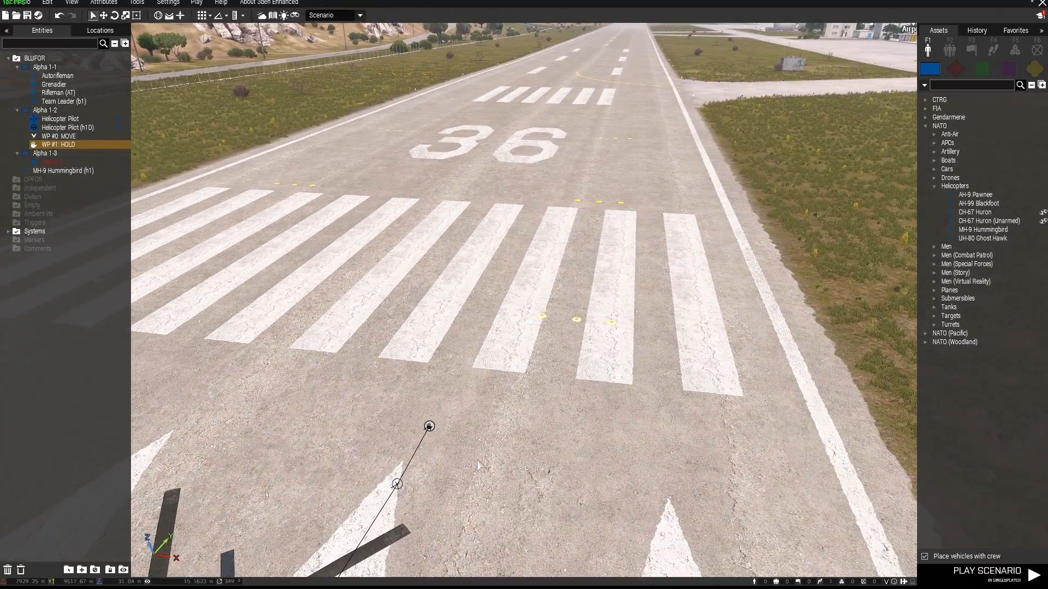
key("w")
key("w")
key("a")
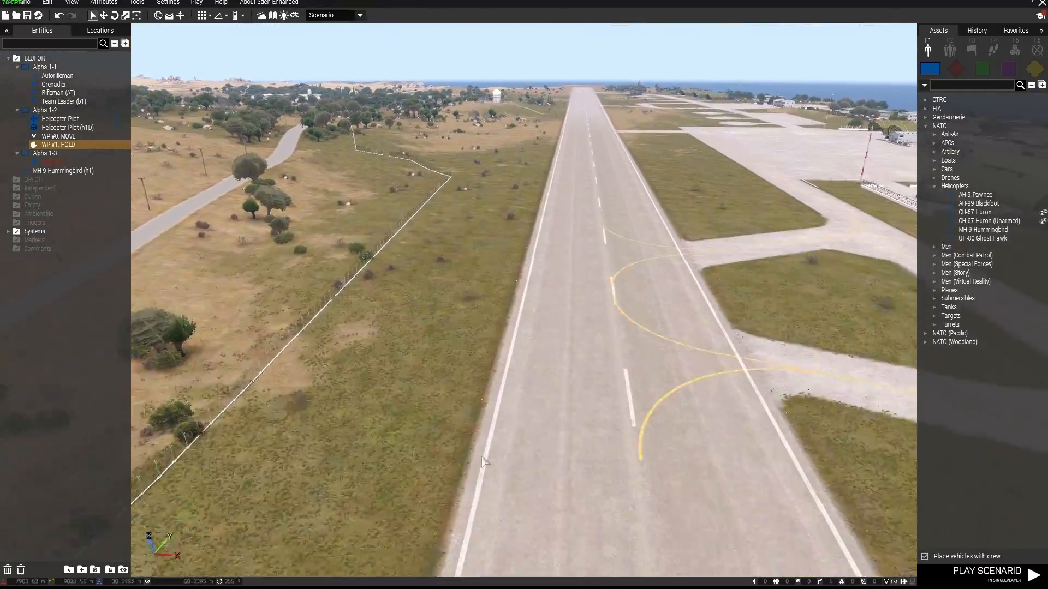
key("w")
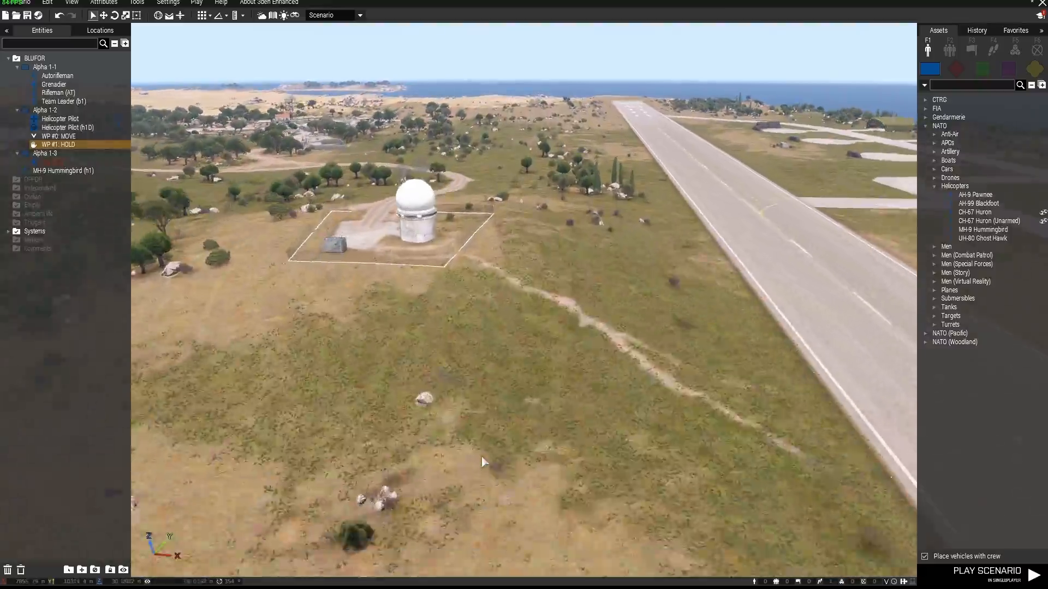
key("w")
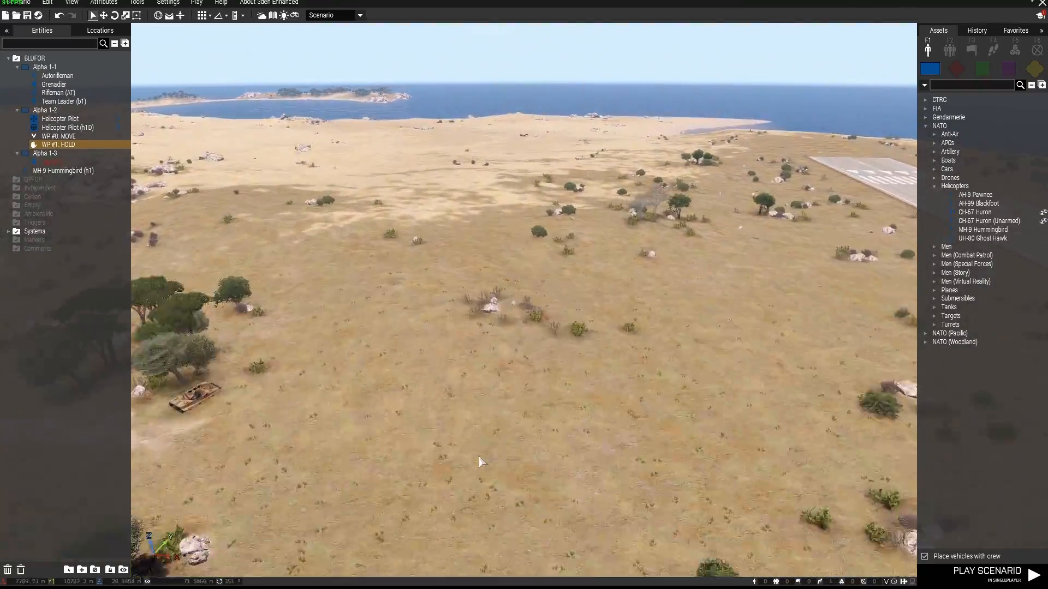
key("w")
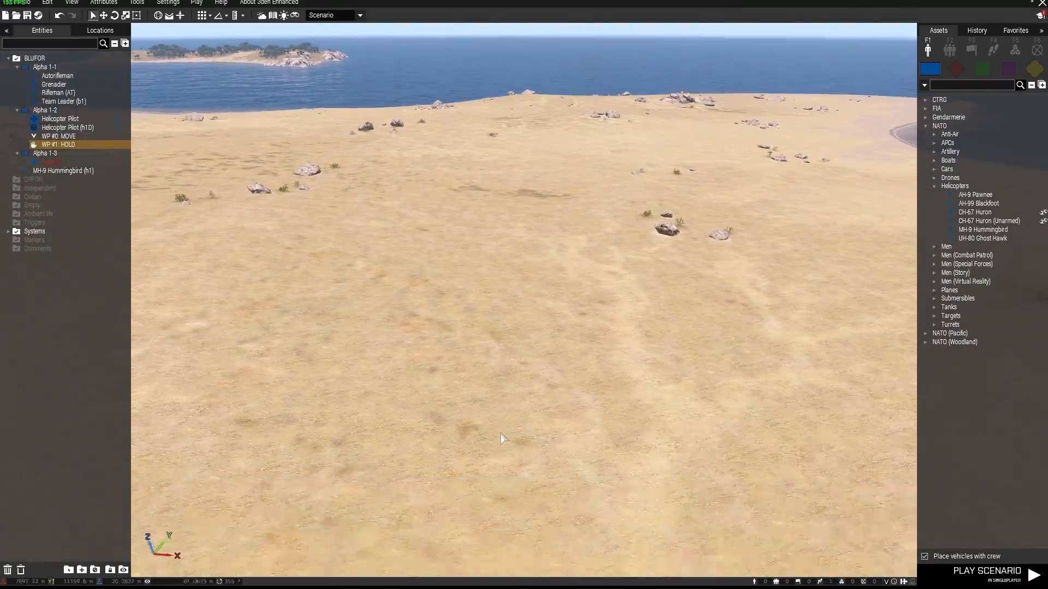
right_click(525, 343, "shift")
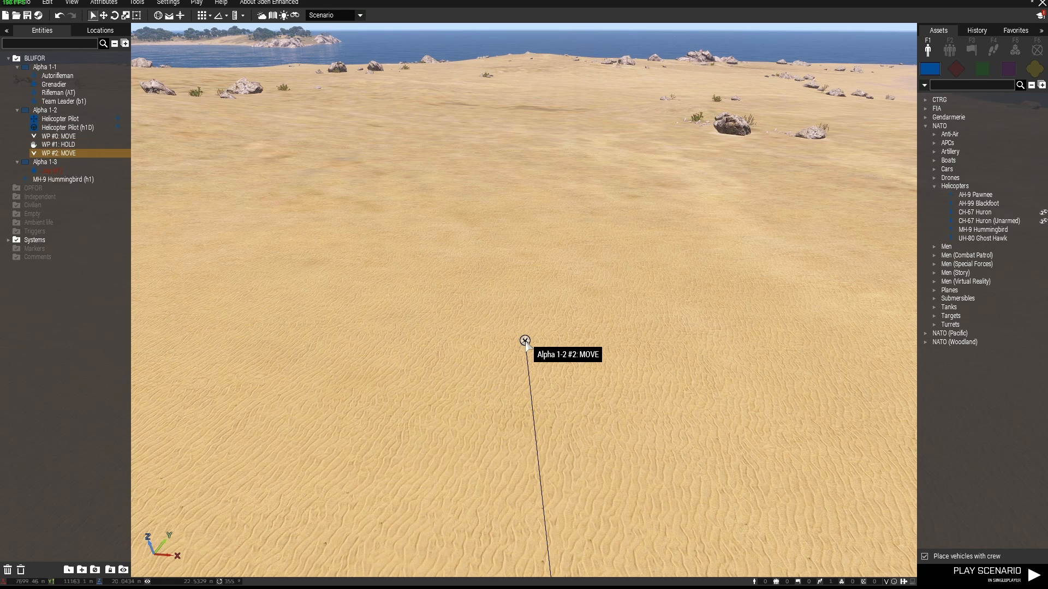
Add a fourth waypoint for the helicopter group on the sand beside the third and set its type to TRANSPORT UNLOAD.
right_click(508, 341, "shift")
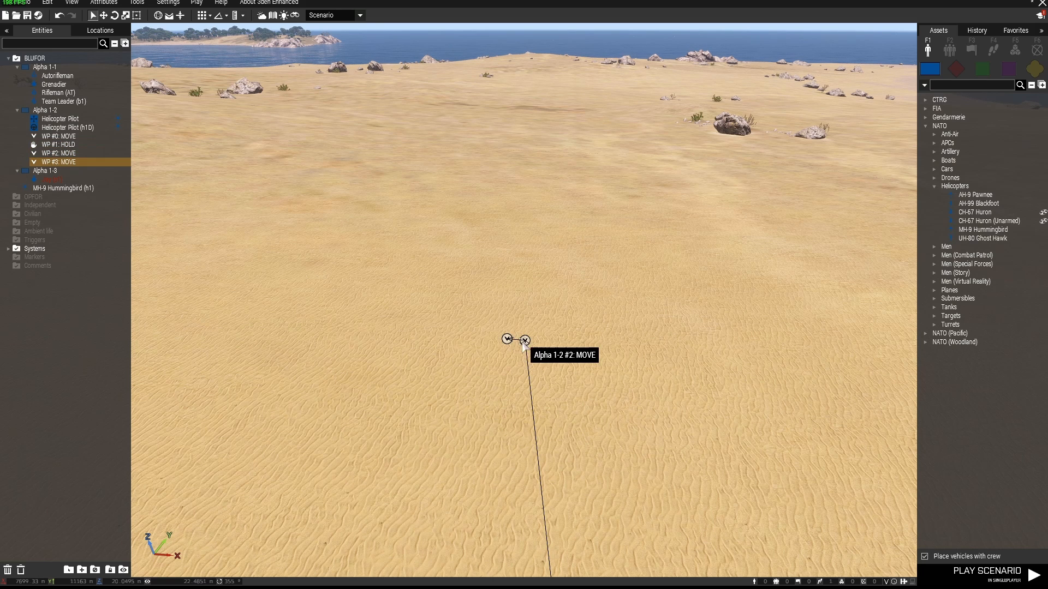
left_click(525, 343)
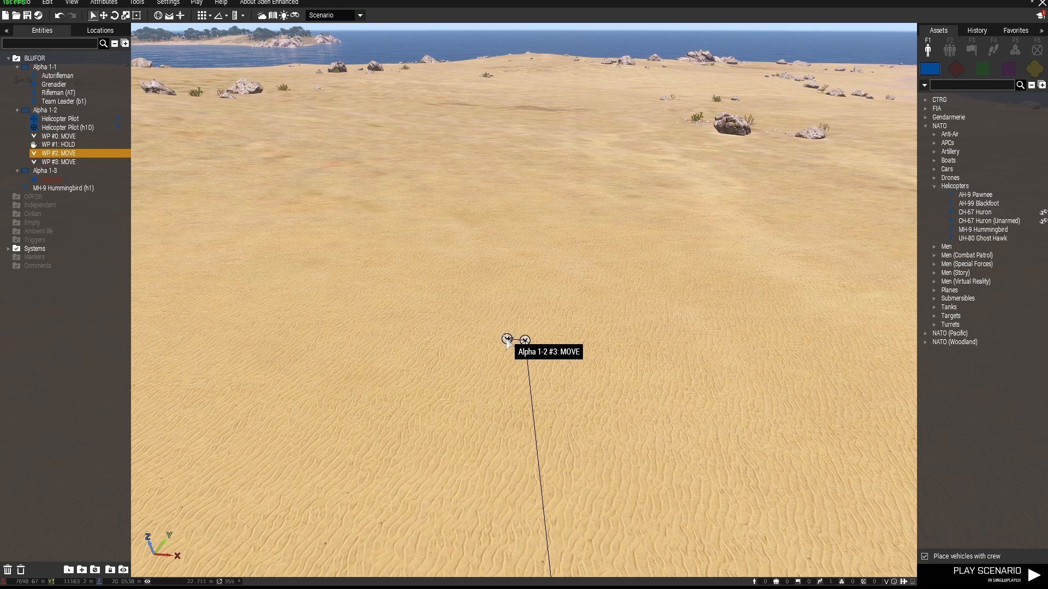
double_click(507, 341)
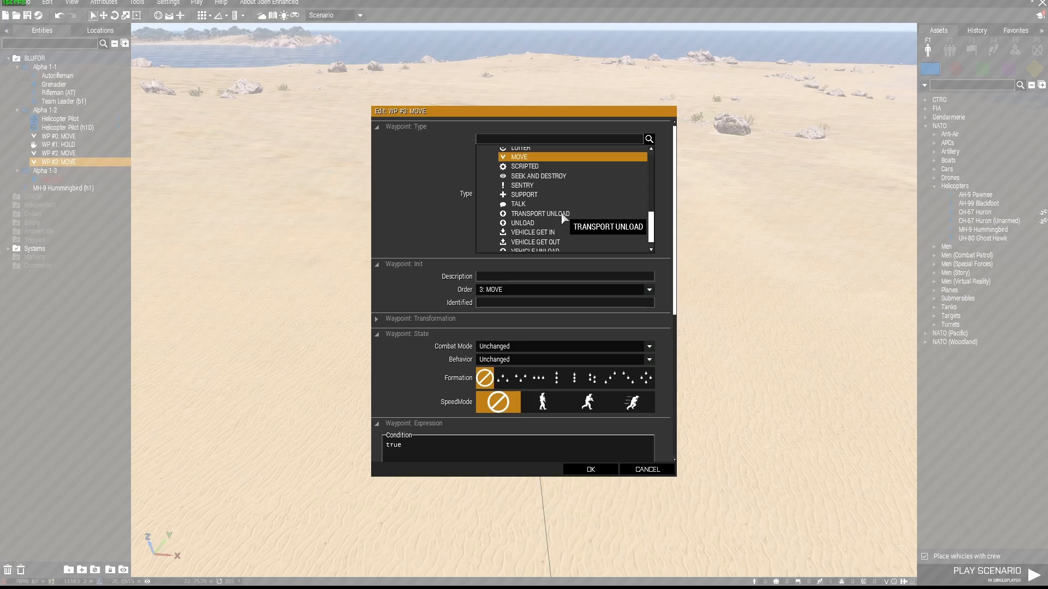
left_click(564, 215)
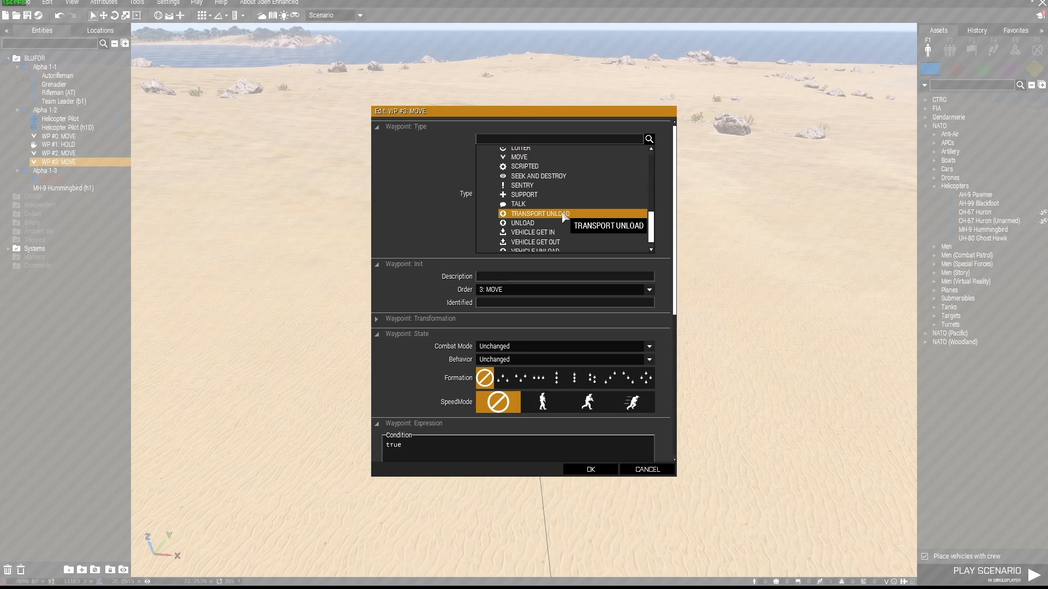
left_click(591, 469)
Add a fifth helicopter waypoint of type Move on the grass near the airport control tower.
right_click_drag(604, 475, 745, 467)
key("w")
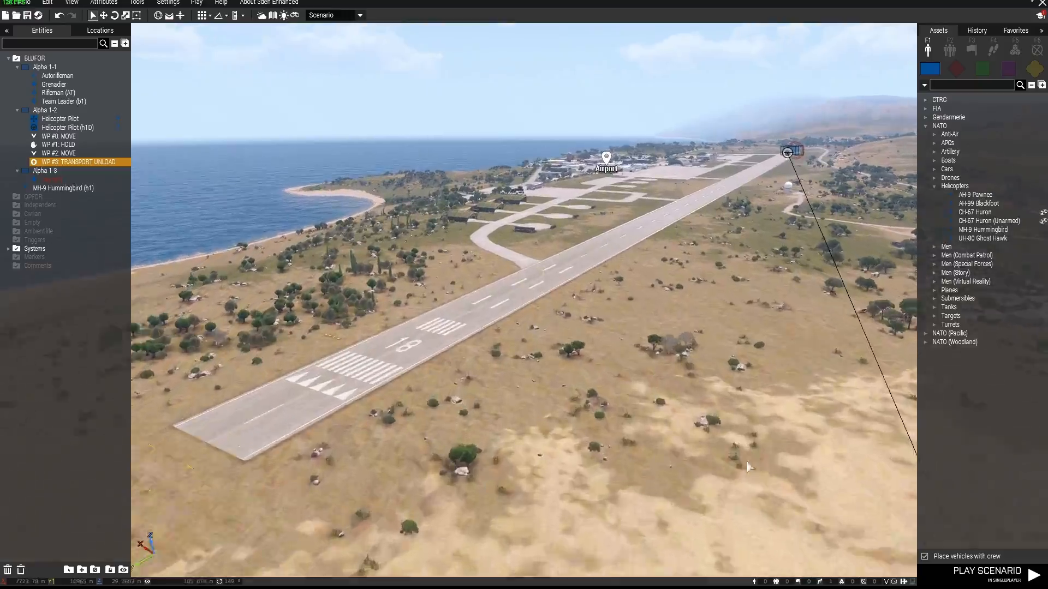
key("w")
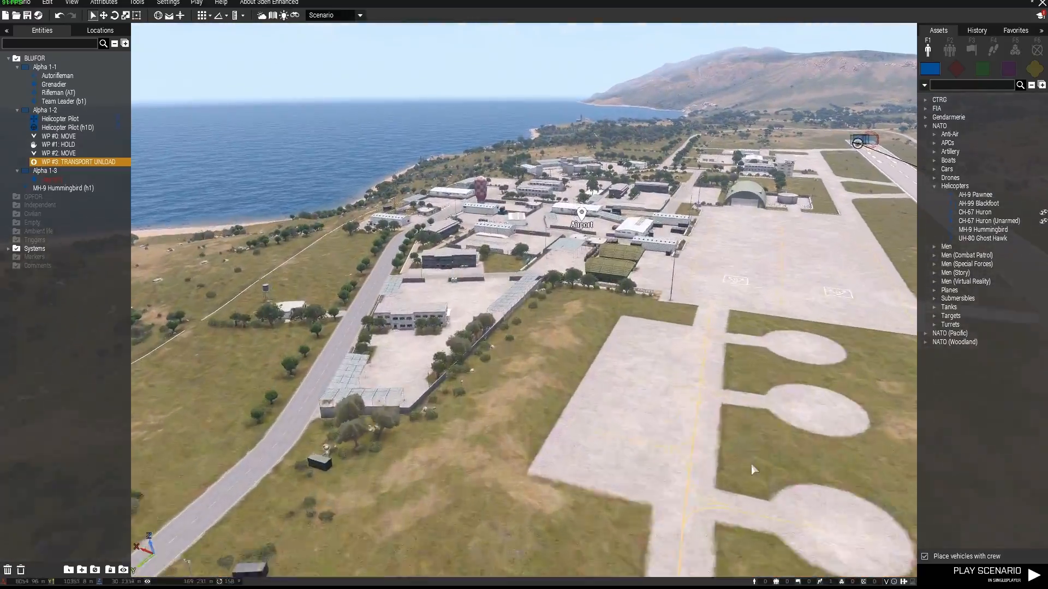
key("w")
key("d")
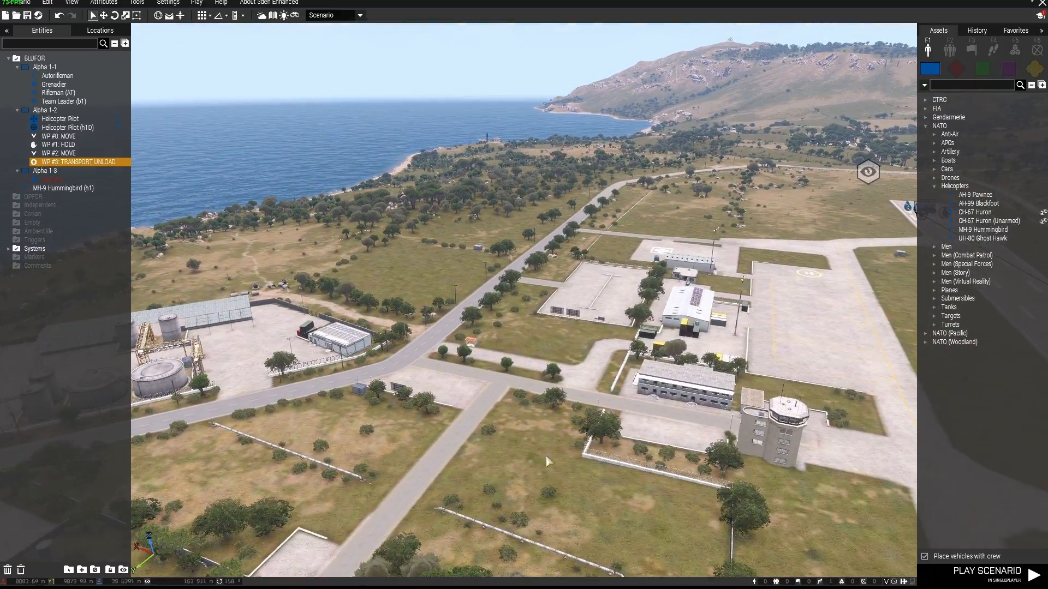
right_click(528, 457, "shift")
Add a helicopter waypoint on the airport's circled H helipad and set its type to LAND.
key("w")
key("w")
key("d")
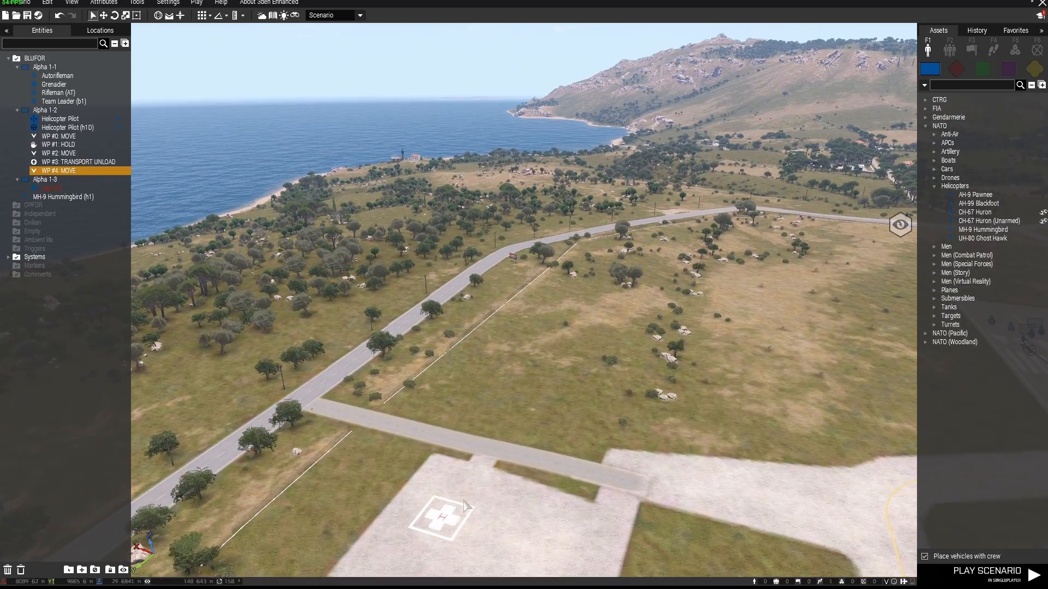
key("a")
right_click_drag(464, 498, 664, 513)
key("w")
key("a")
key("s")
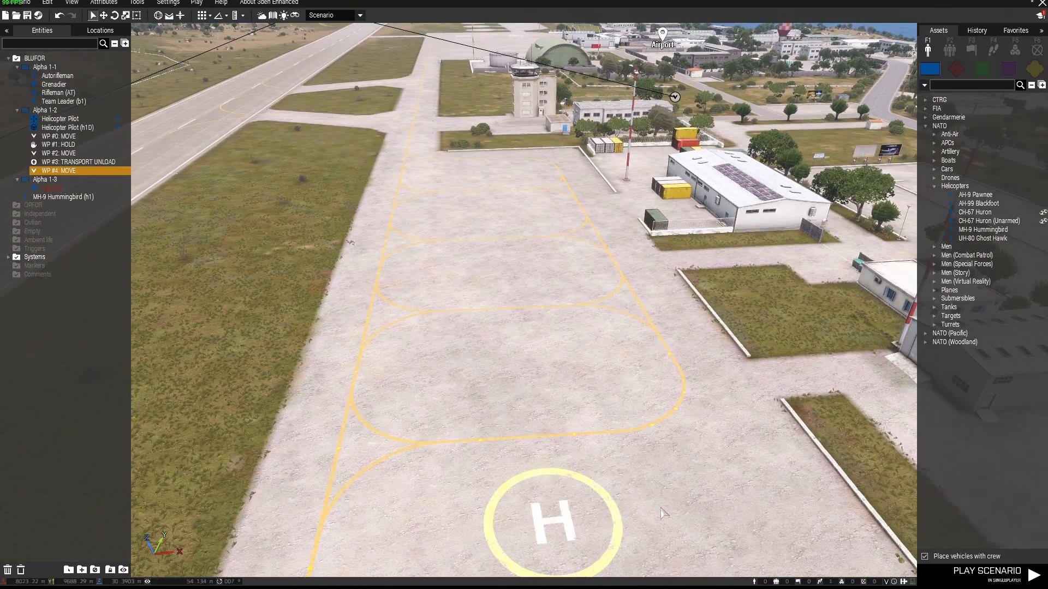
right_click(554, 527, "shift")
double_click(552, 521)
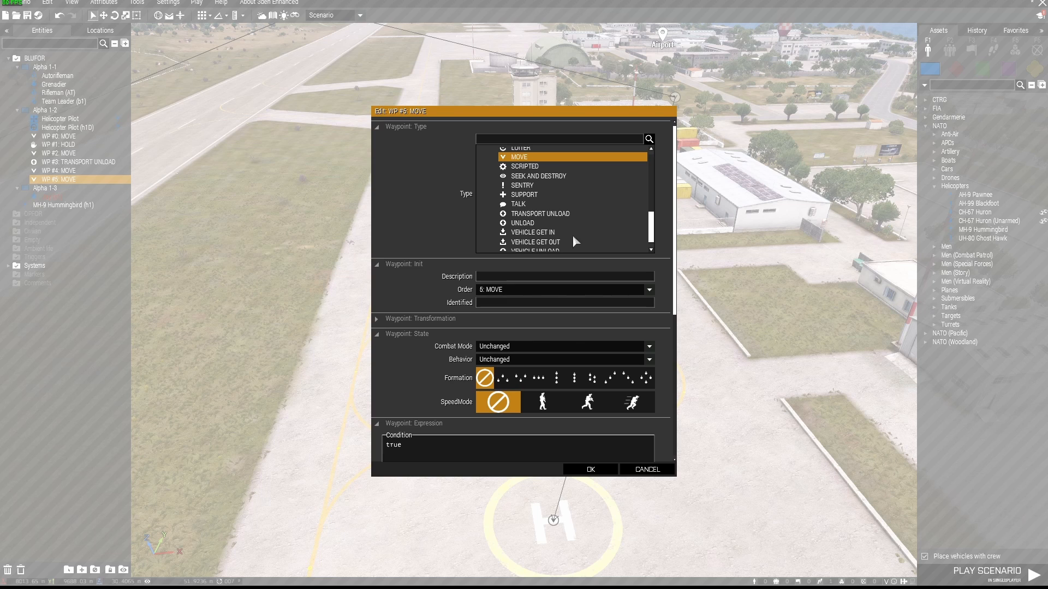
scroll(580, 203, "up", 5)
left_click(559, 191)
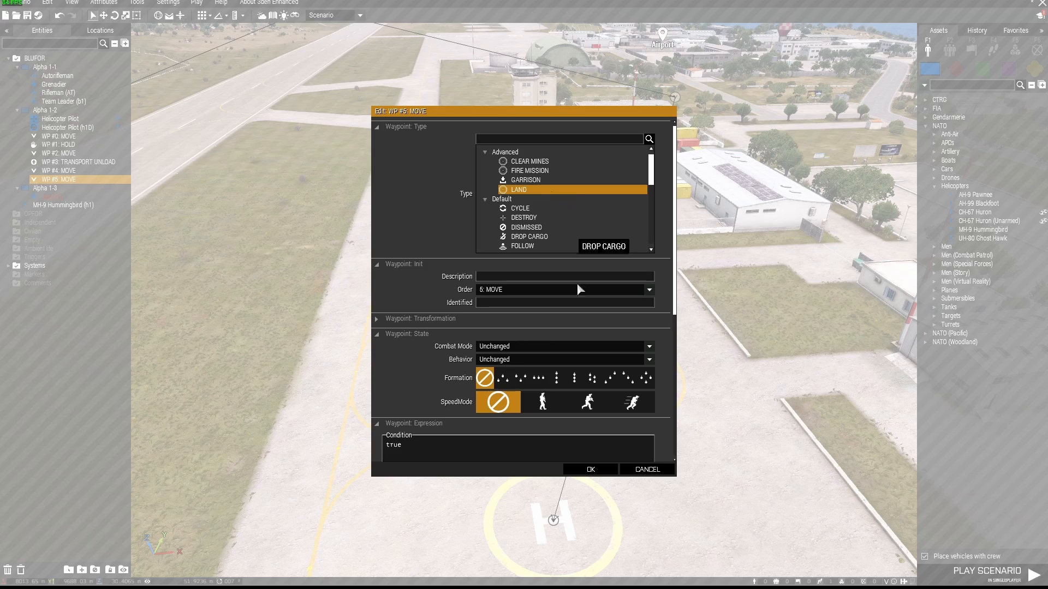
left_click(590, 469)
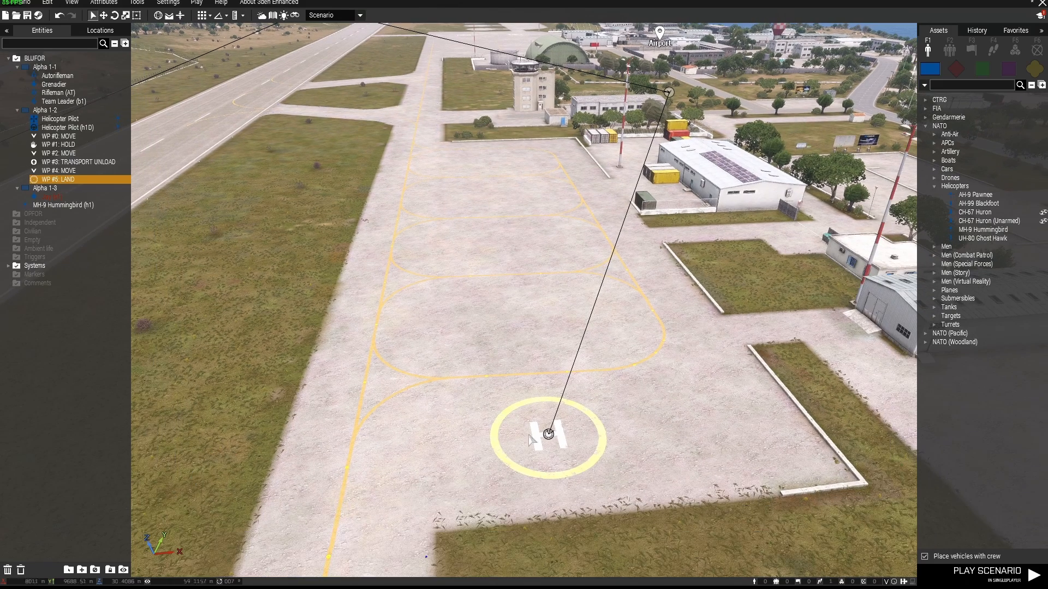
Add another helicopter waypoint on the helipad beside the LAND waypoint and set its type to GET OUT.
right_click(535, 437, "shift")
double_click(535, 437)
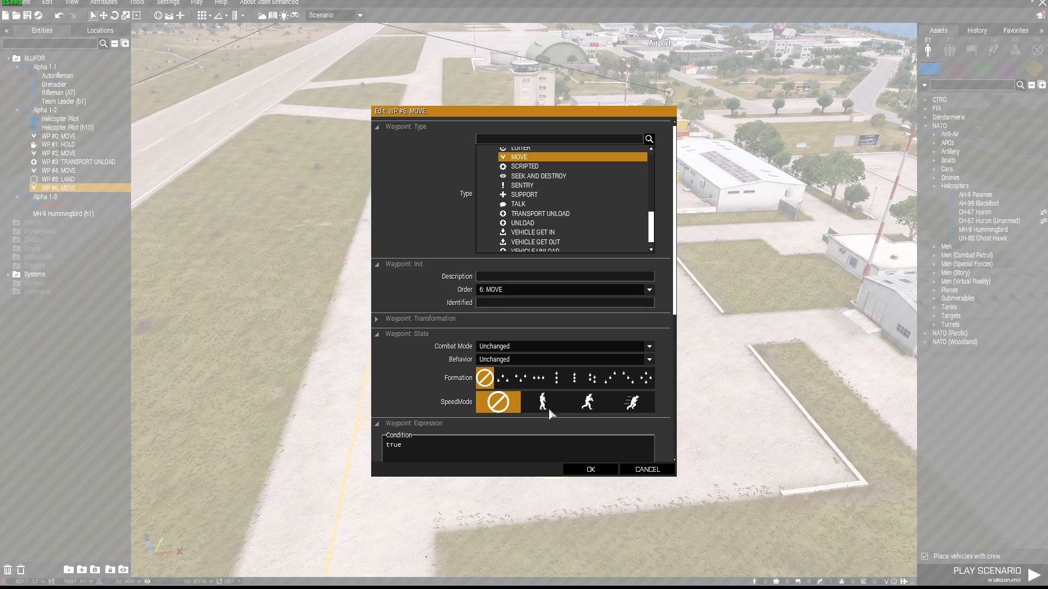
scroll(580, 212, "down", 3)
scroll(673, 189, "up", 2)
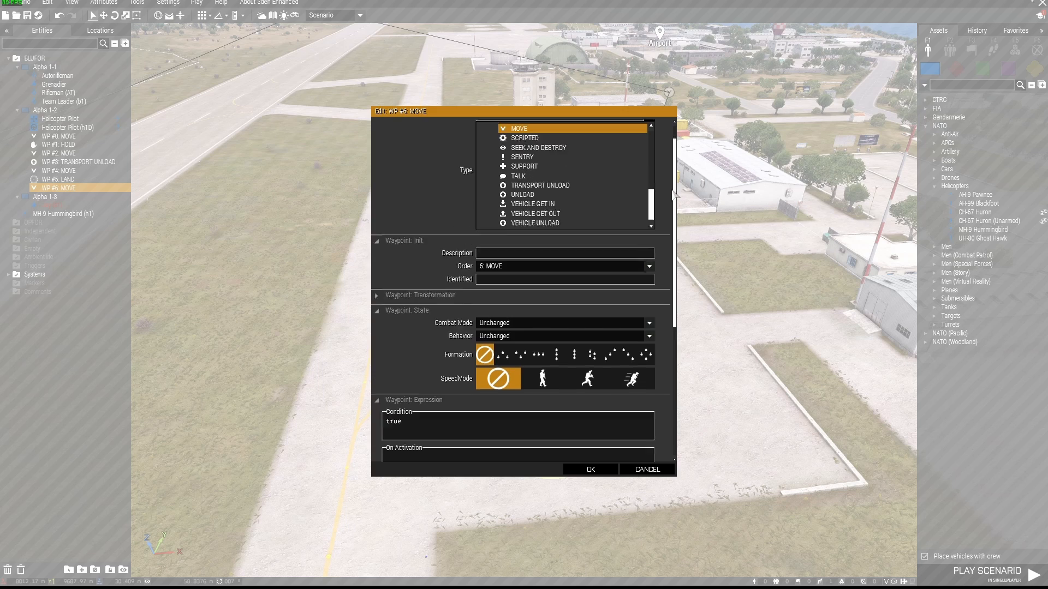
scroll(582, 187, "up", 5)
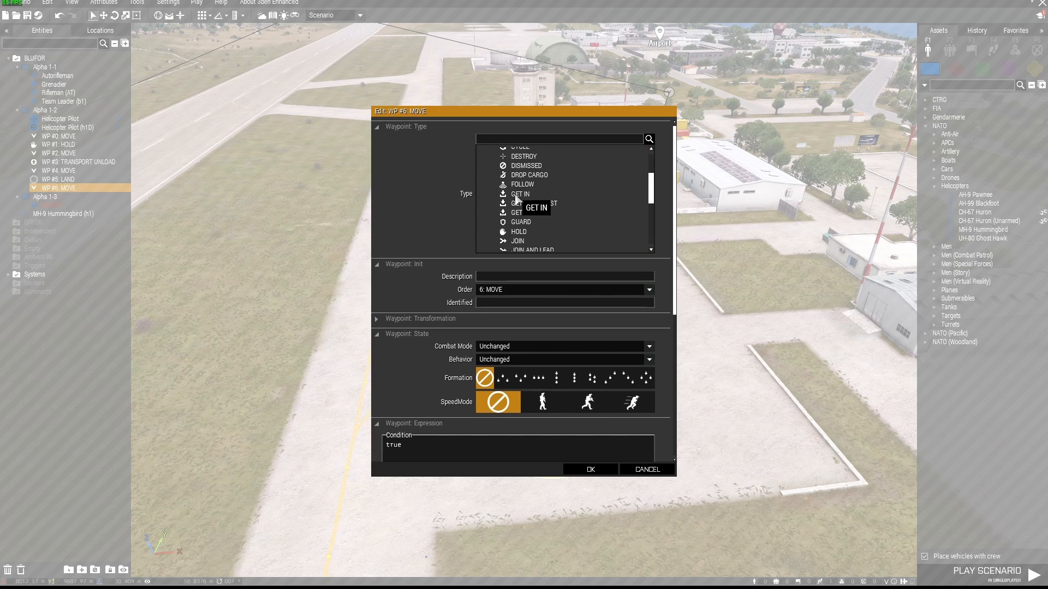
left_click(523, 214)
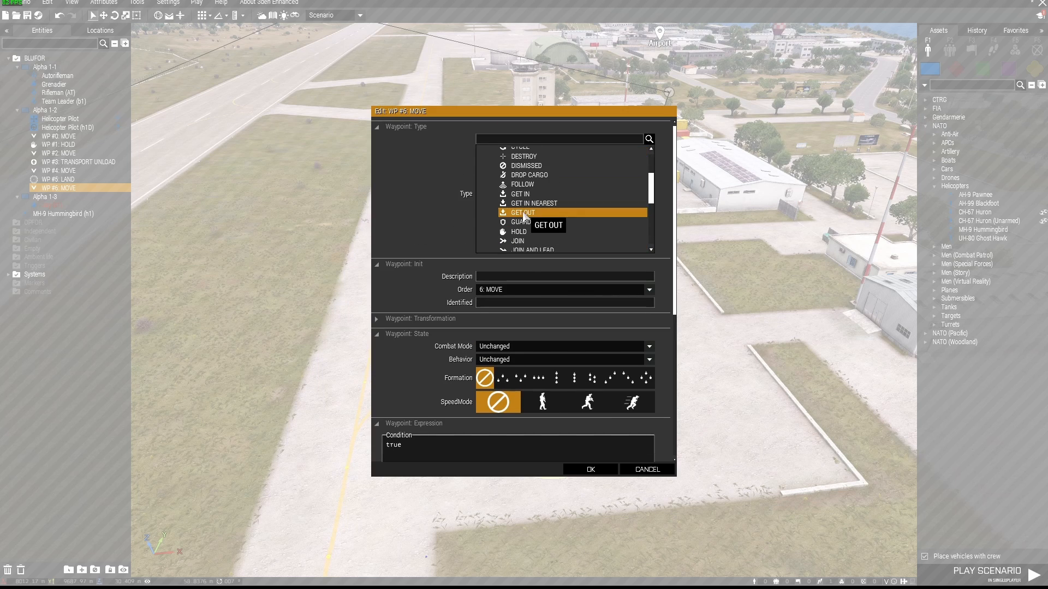
left_click(591, 470)
Add a Move waypoint for the Team Leader's group on the runway between the leader and the helicopter.
mouse_move(637, 416)
right_mouse_down()
mouse_move(606, 402)
mouse_move(622, 413)
mouse_move(435, 413)
mouse_move(469, 432)
mouse_move(632, 429)
mouse_move(638, 415)
mouse_move(625, 431)
mouse_move(643, 424)
right_mouse_up()
key("w")
key("w")
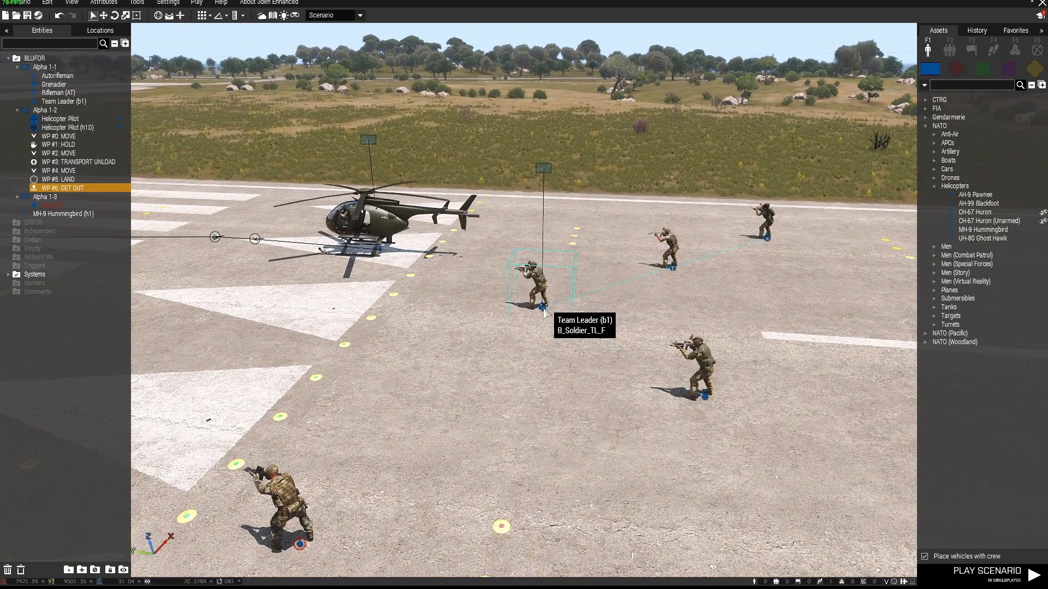
left_click(543, 309)
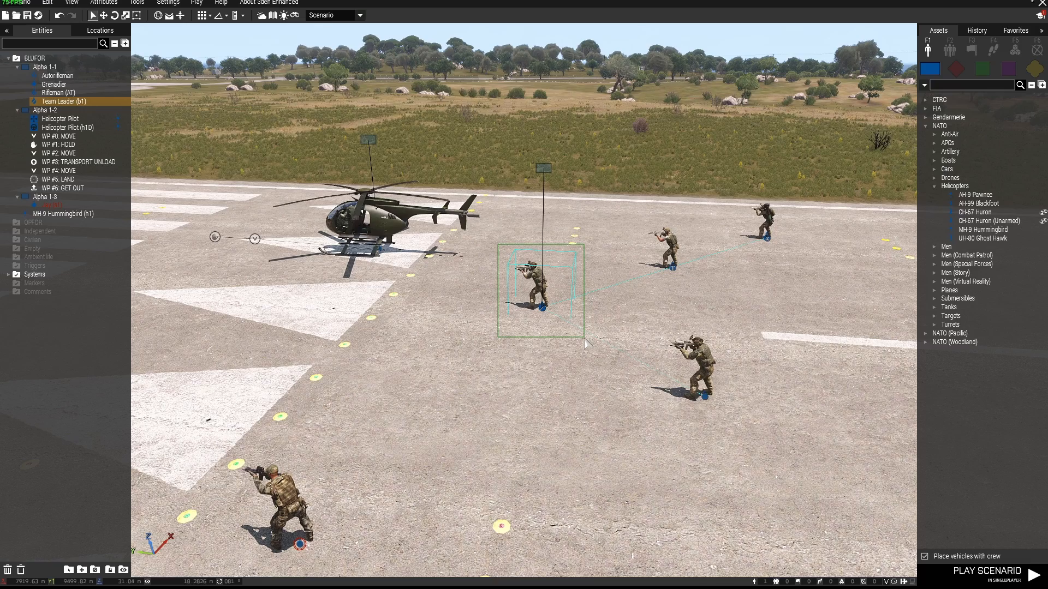
left_click_drag(632, 195, 802, 479)
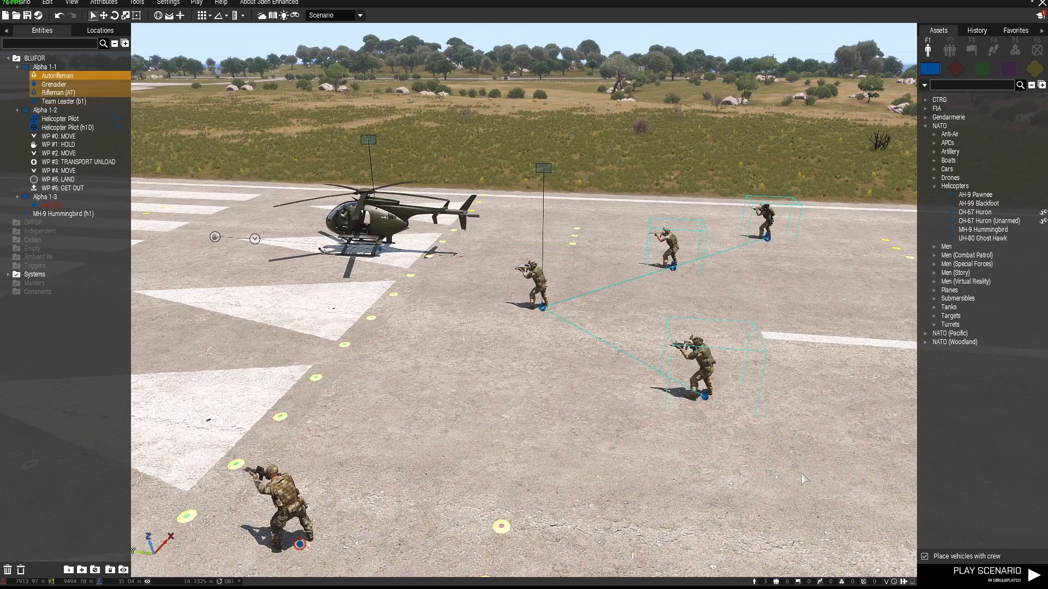
left_click(542, 418)
left_click(543, 309)
key("w")
key("a")
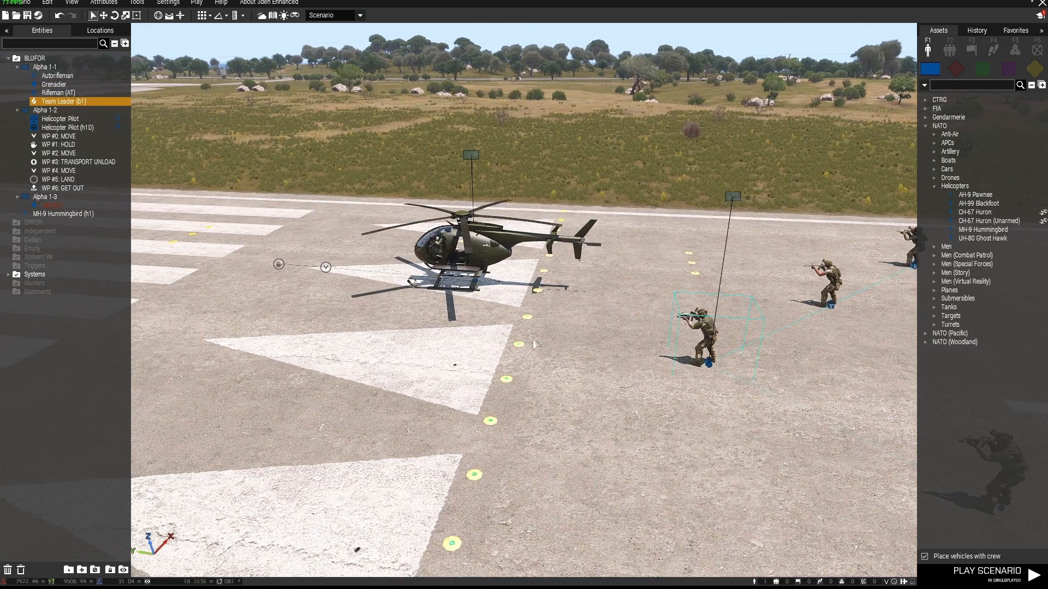
right_click(553, 345, "shift")
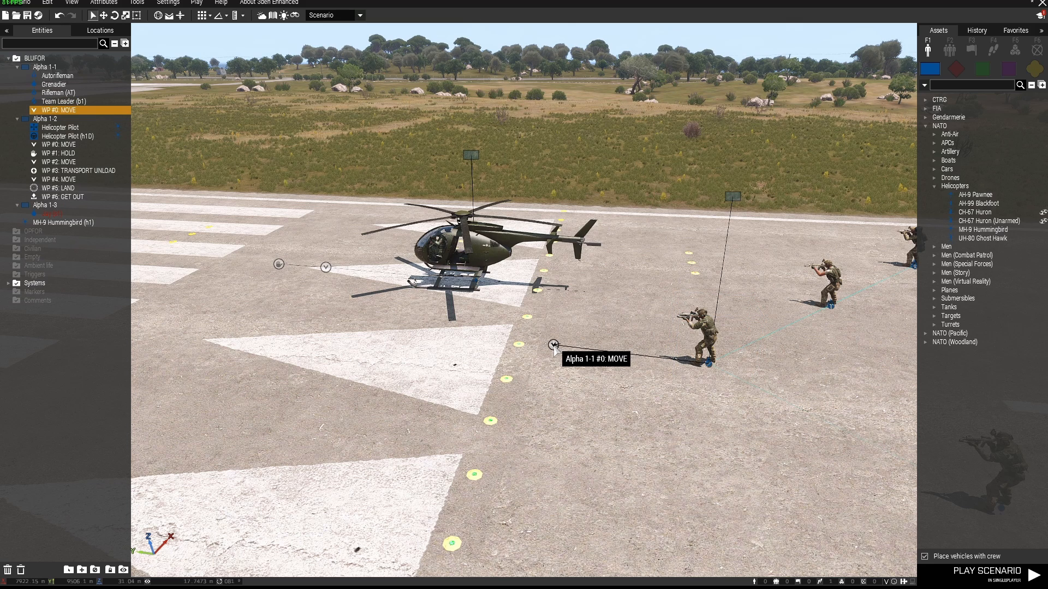
Change the fire team's first waypoint type to GET IN.
double_click(554, 345)
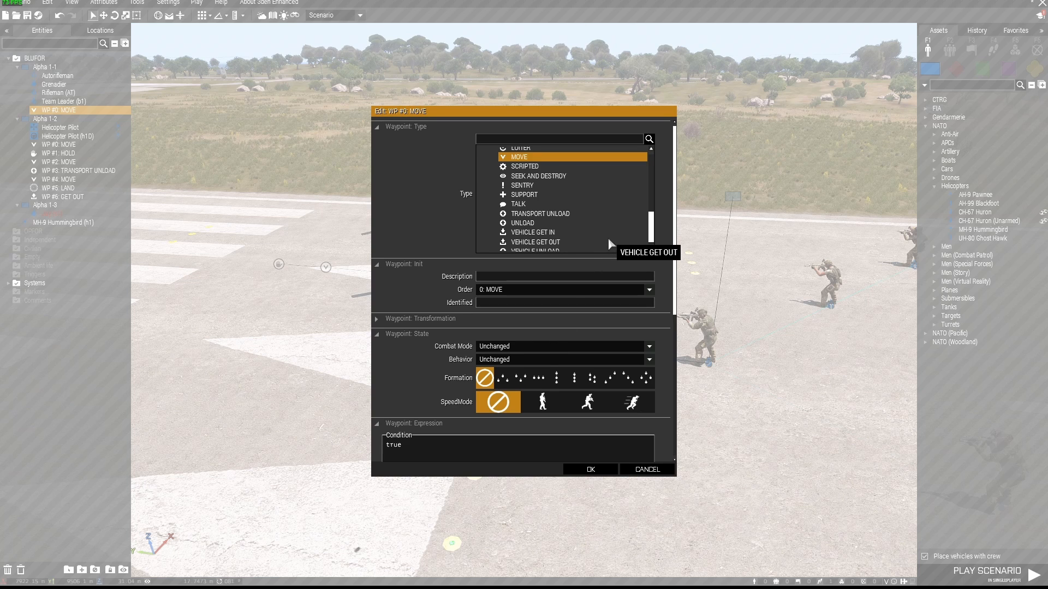
scroll(609, 239, "up", 5)
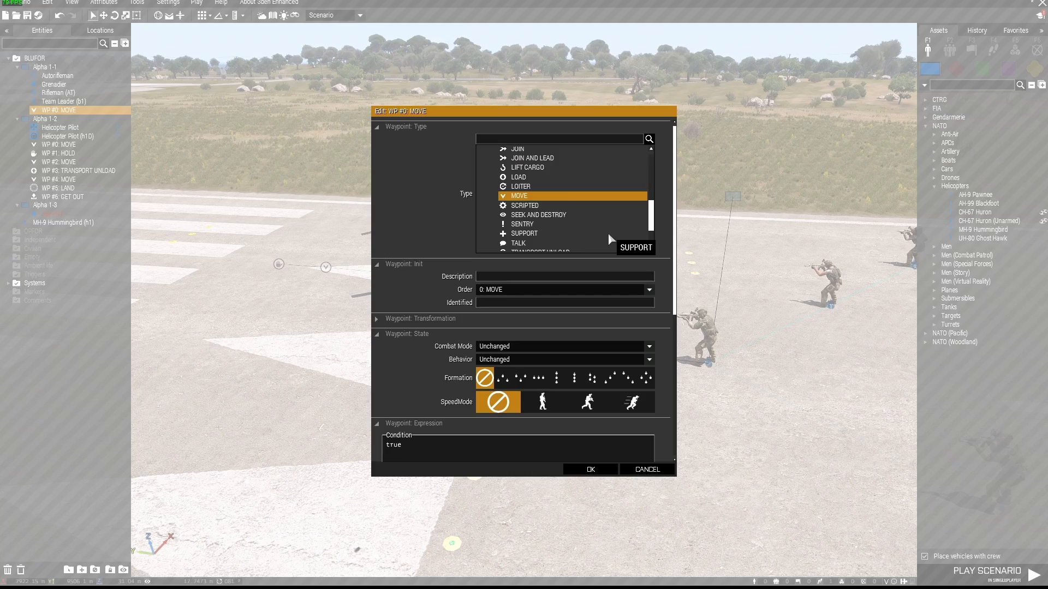
scroll(609, 235, "up", 2)
left_click(523, 200)
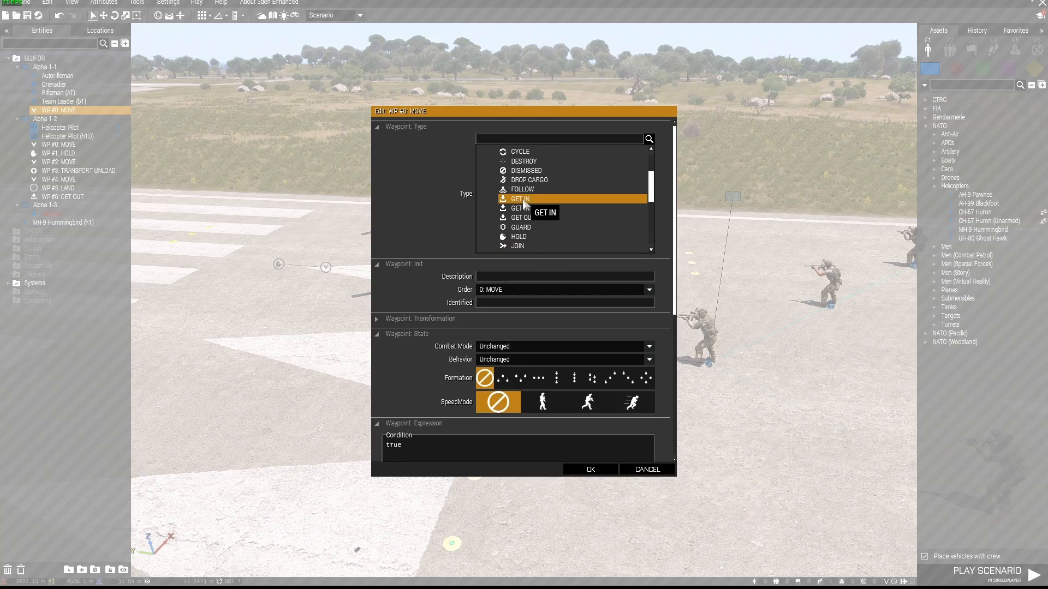
left_click(590, 470)
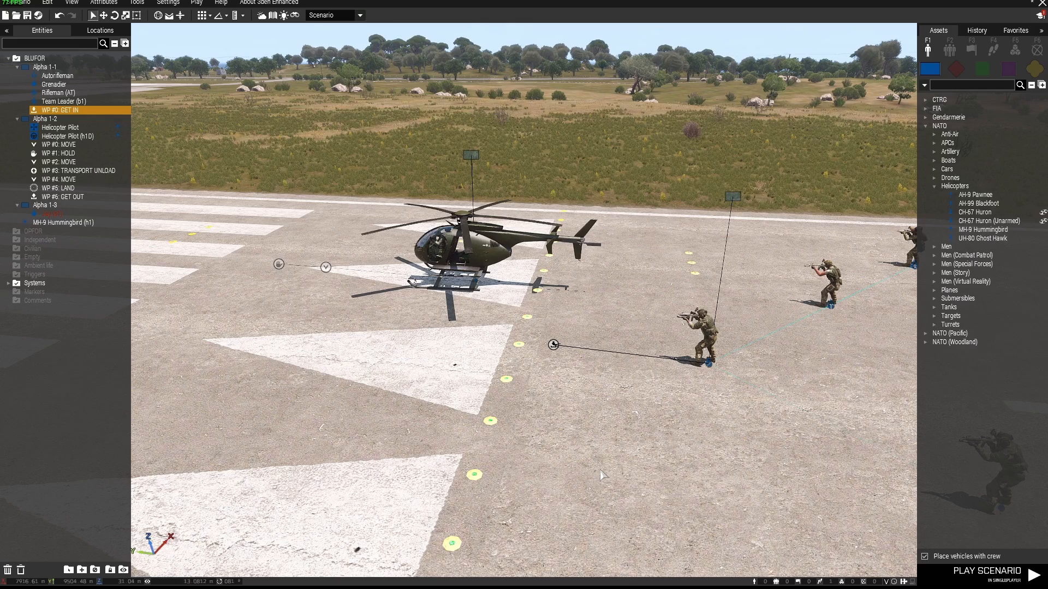
Attach the fire team's GET IN waypoint to the MH-9 Hummingbird (h1) by moving it onto the helicopter.
key("w")
key("z")
right_click_drag(604, 475, 591, 460)
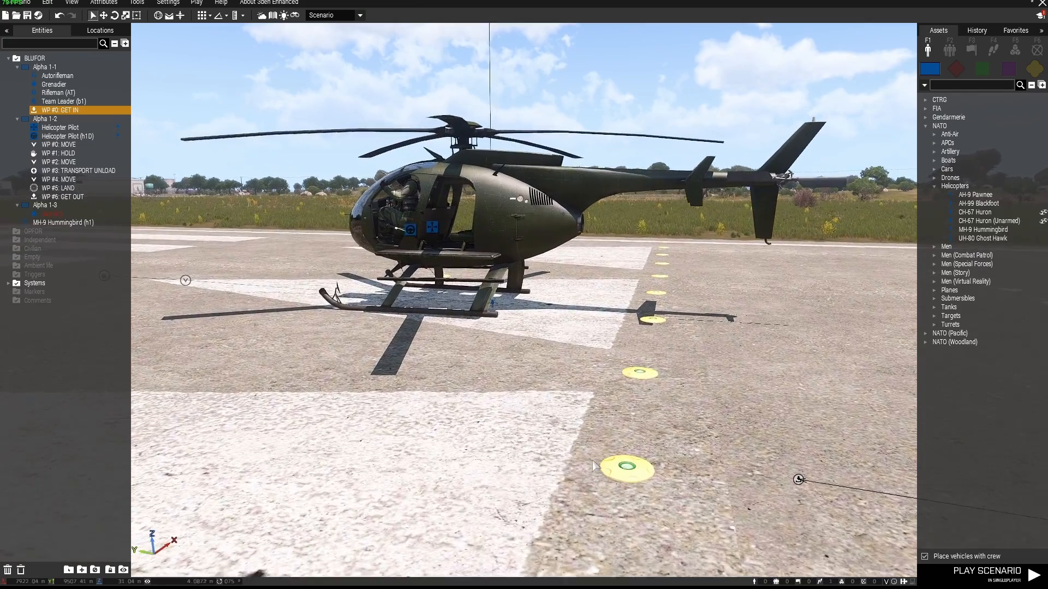
key("s")
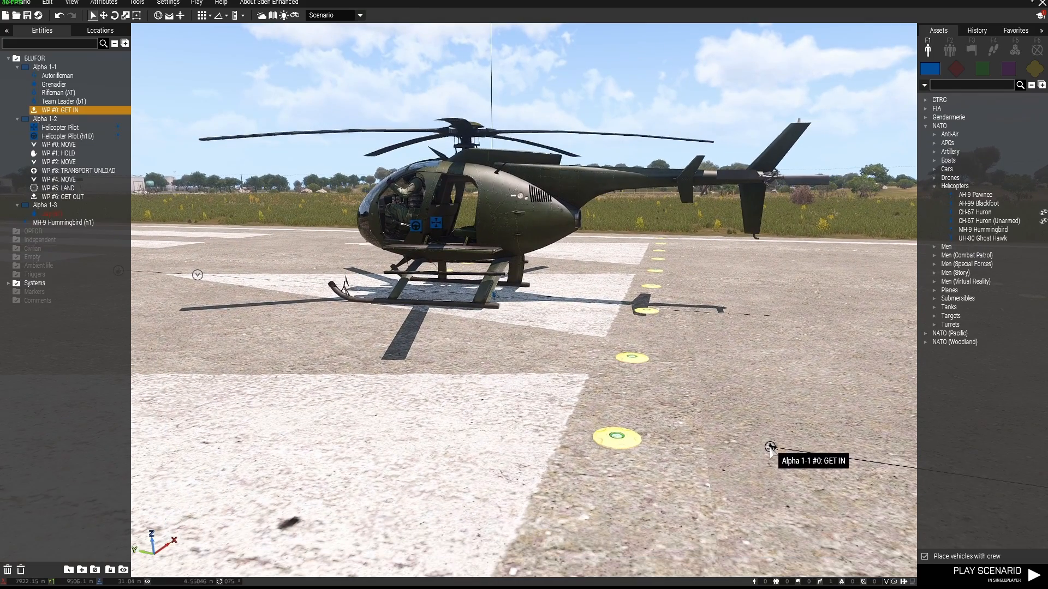
left_click_drag(769, 446, 493, 295)
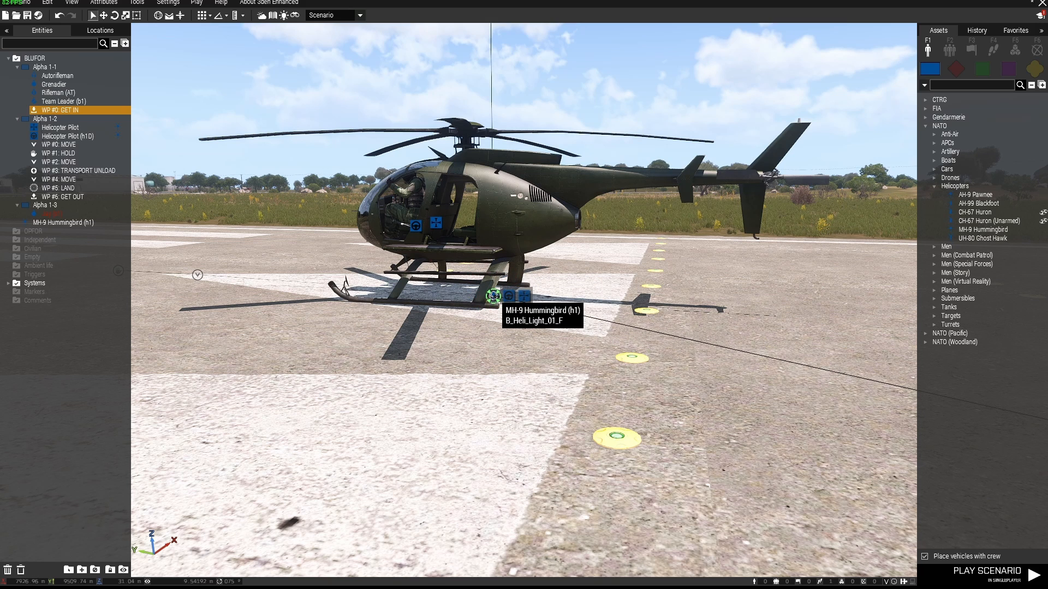
left_click_drag(493, 296, 493, 296)
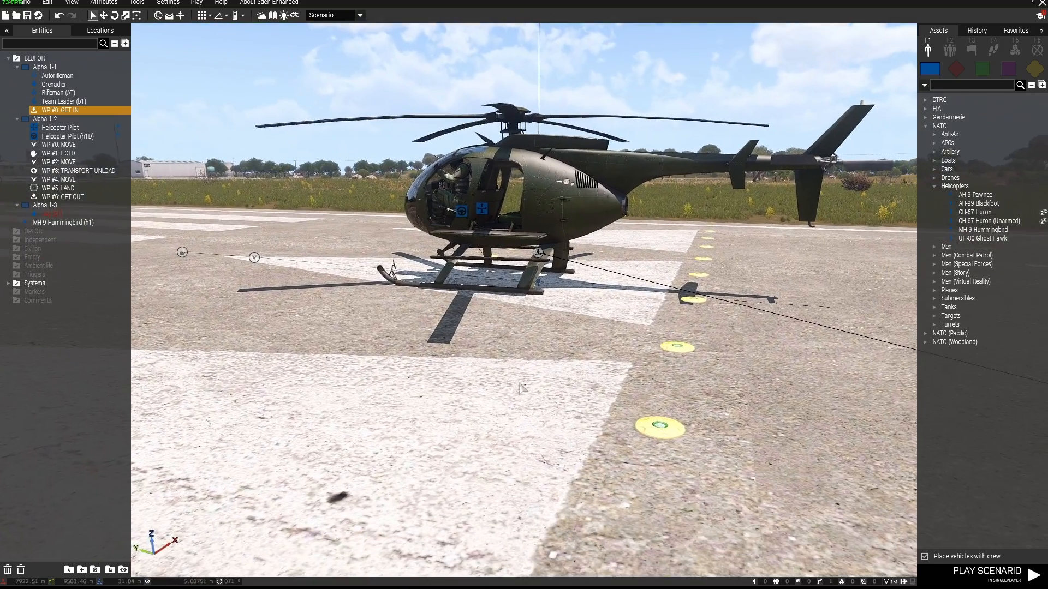
key("q")
right_click_drag(519, 384, 515, 359)
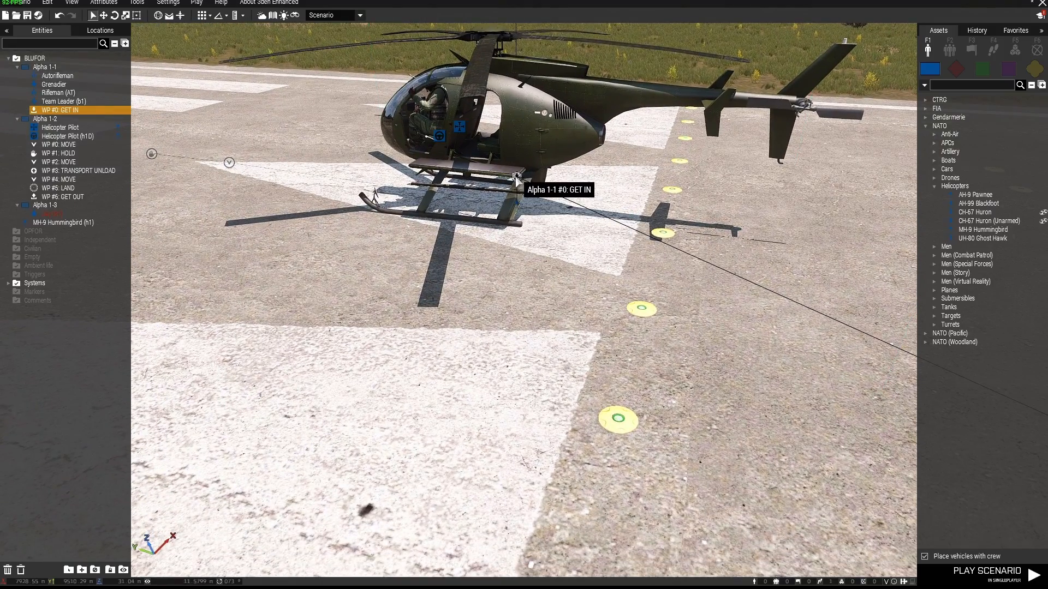
Add a waypoint for the fire team on the beach beside the helicopter's TRANSPORT UNLOAD waypoint and set its type to GET OUT.
right_click_drag(643, 342, 565, 336)
key("d")
key("w")
key("a")
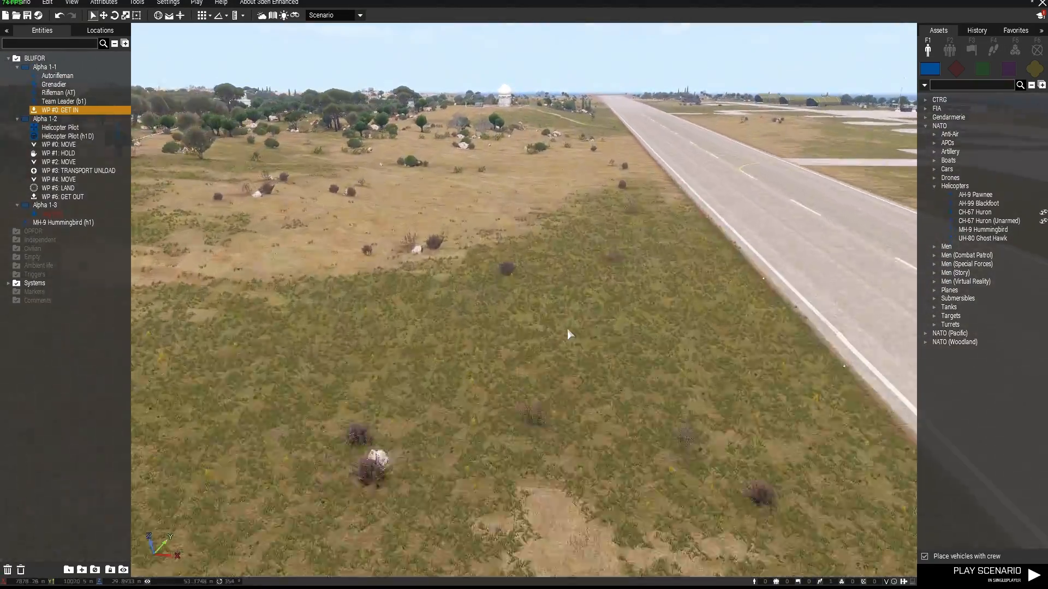
key("q")
mouse_move(568, 329)
right_mouse_down()
mouse_move(562, 345)
mouse_move(566, 329)
mouse_move(569, 340)
right_mouse_up()
key("w")
key("z")
key("w")
key("q")
key("d")
key("z")
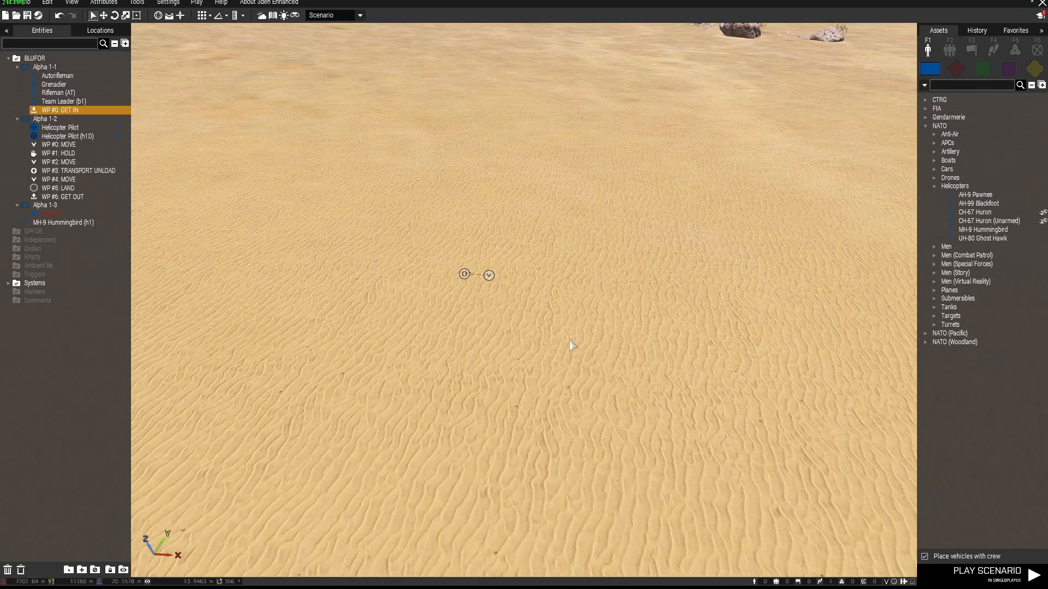
key("w")
key("z")
key("a")
key("w")
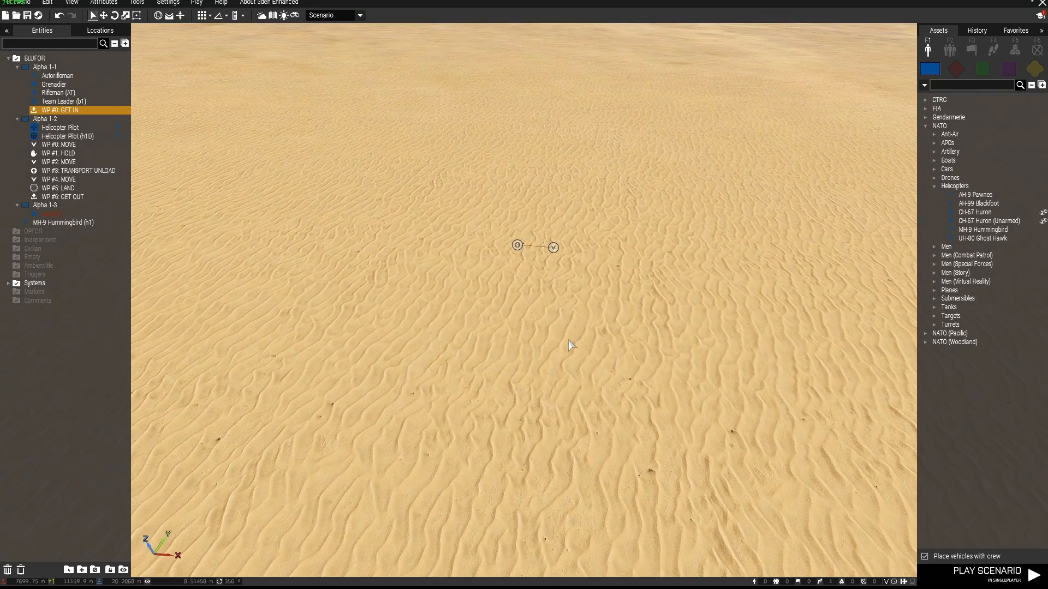
right_click(485, 248, "shift")
double_click(485, 249)
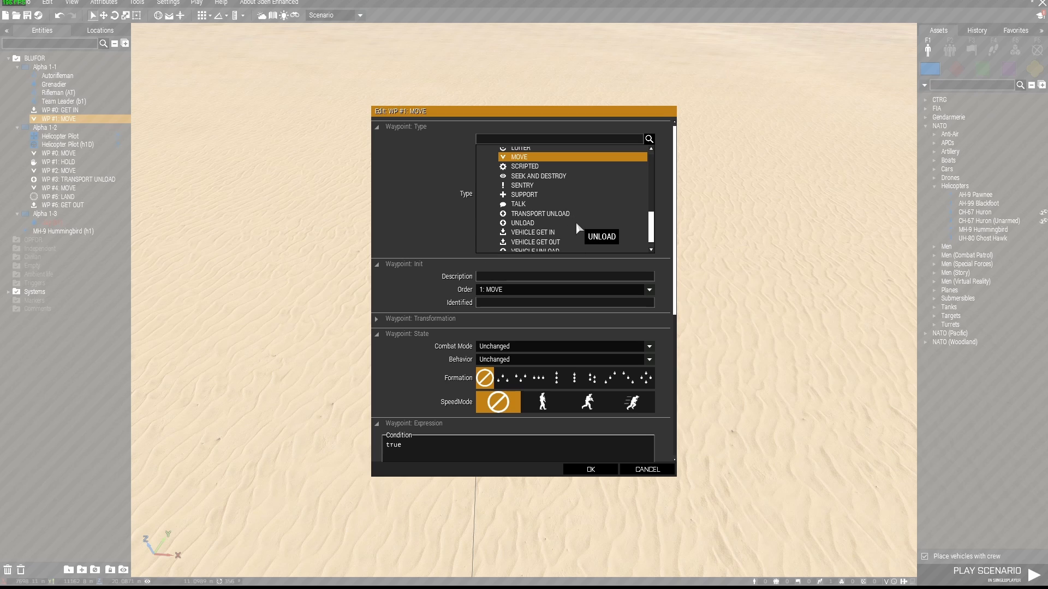
scroll(579, 217, "up", 4)
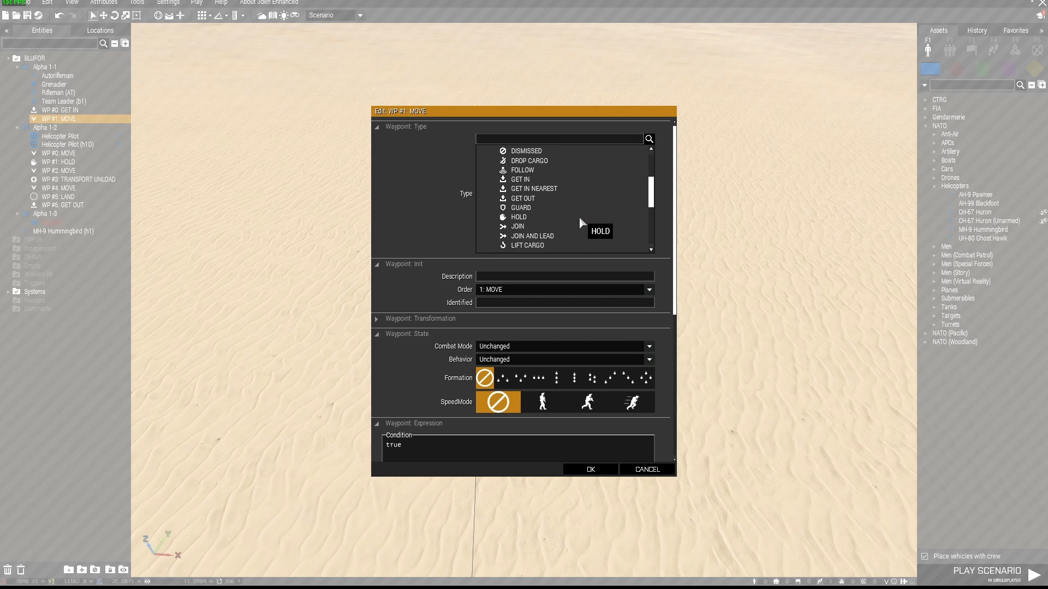
left_click(523, 198)
left_click(593, 469)
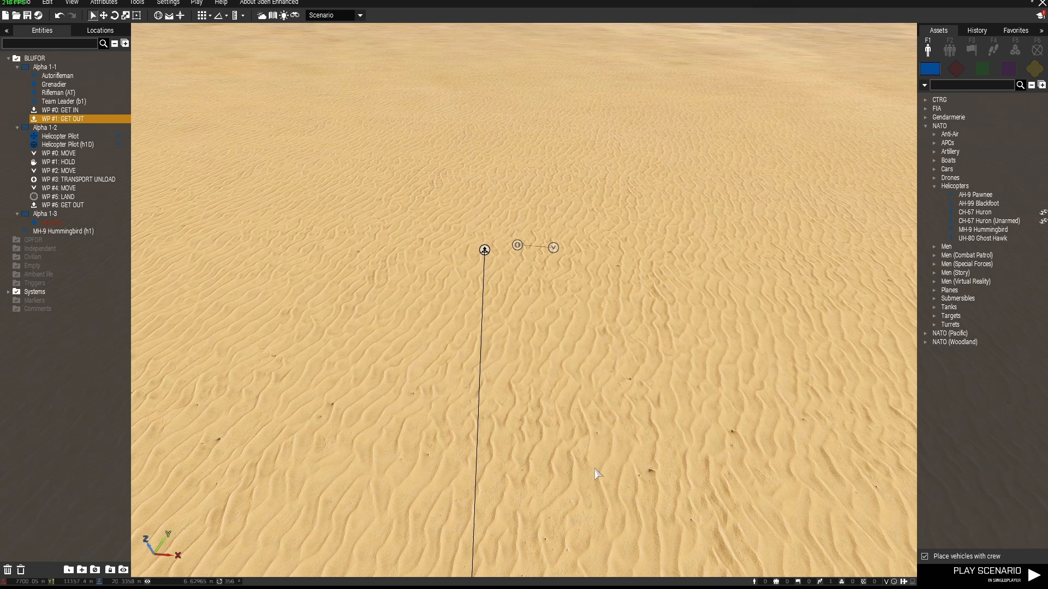
Move the fire team's GET OUT waypoint slightly closer to the helicopter's TRANSPORT UNLOAD waypoint on the beach.
key("w")
right_click_drag(595, 468, 594, 460)
key("s")
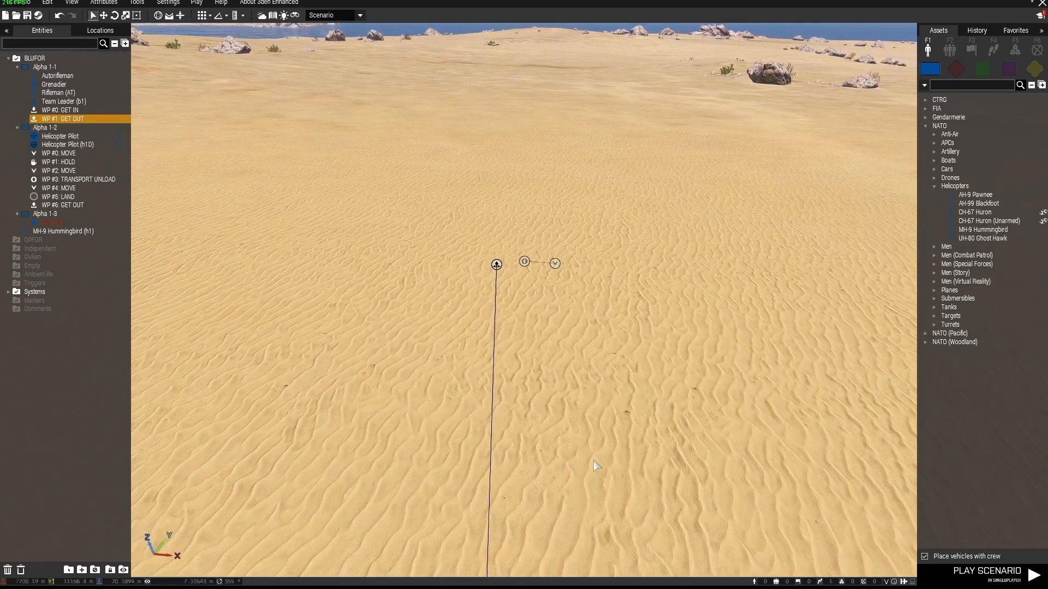
key("q")
left_click(523, 367)
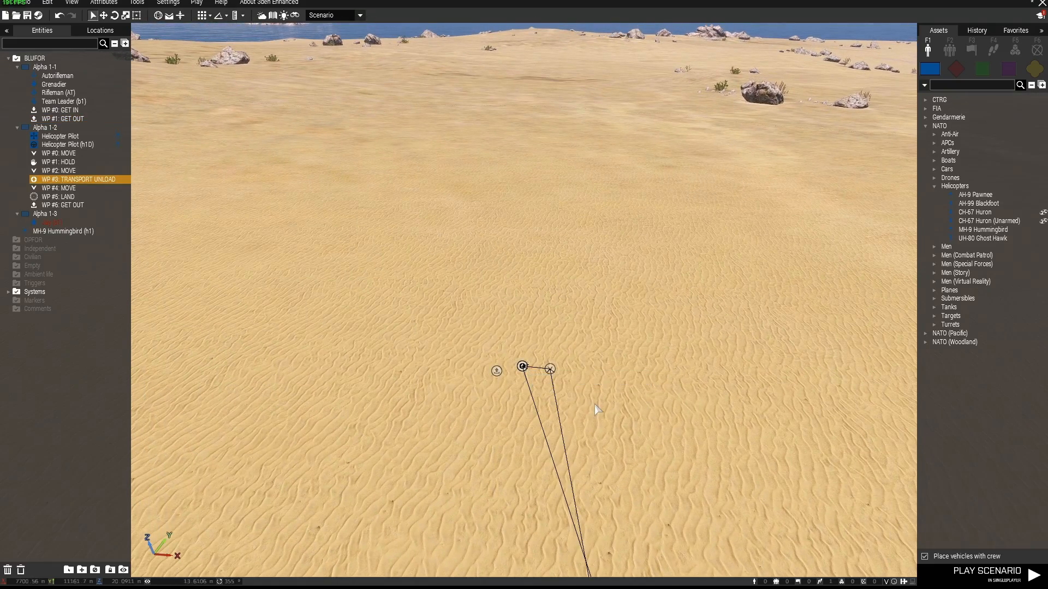
left_click_drag(498, 371, 502, 361)
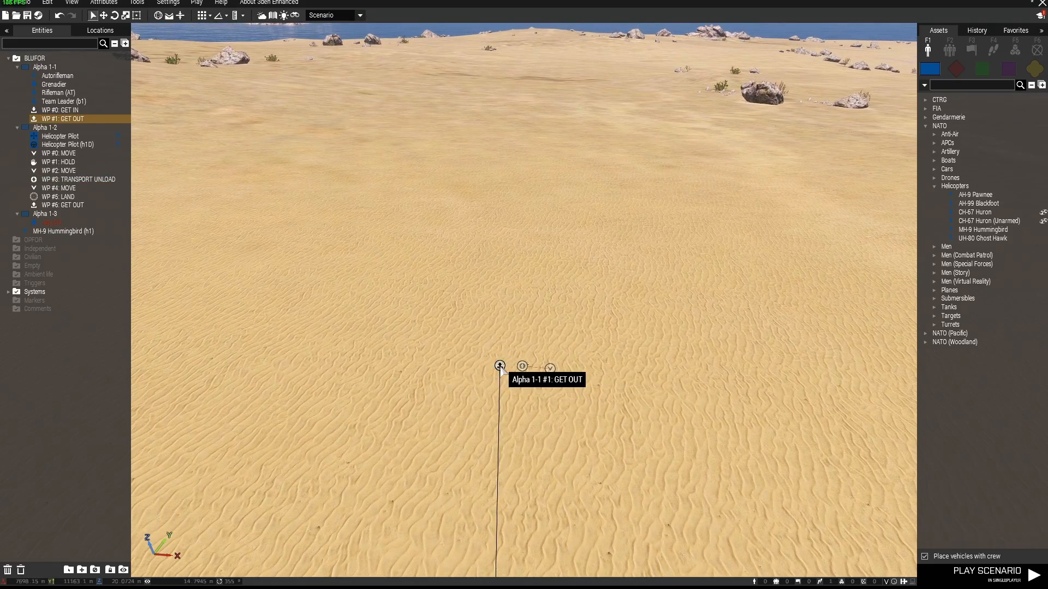
Add another fire team waypoint farther along the beach toward the sea and set its type to SEEK AND DESTROY.
key("w")
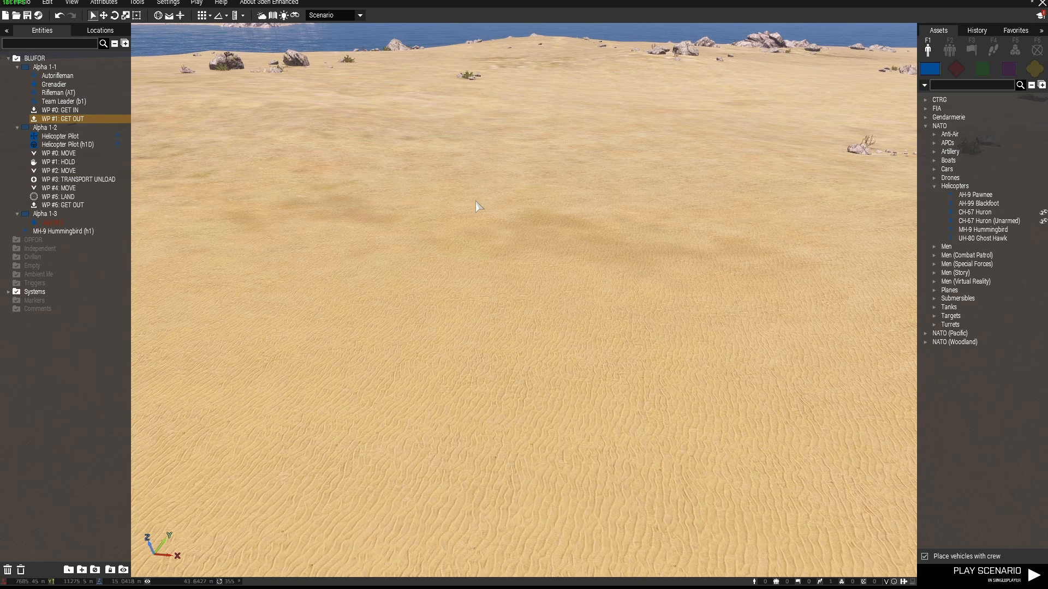
right_click(476, 201, "shift")
double_click(476, 201)
left_click(589, 177)
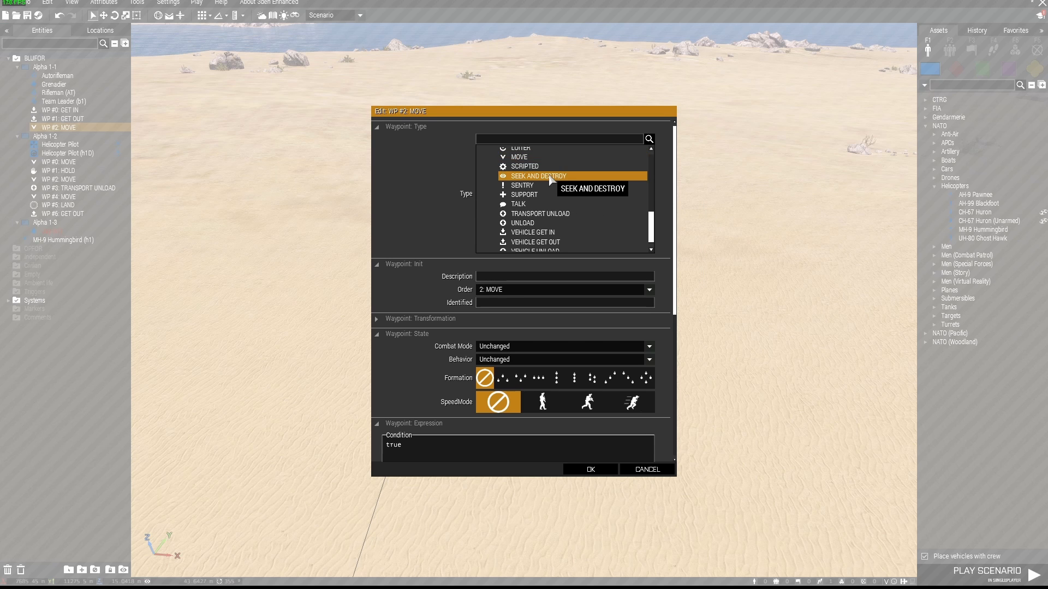
left_click(600, 470)
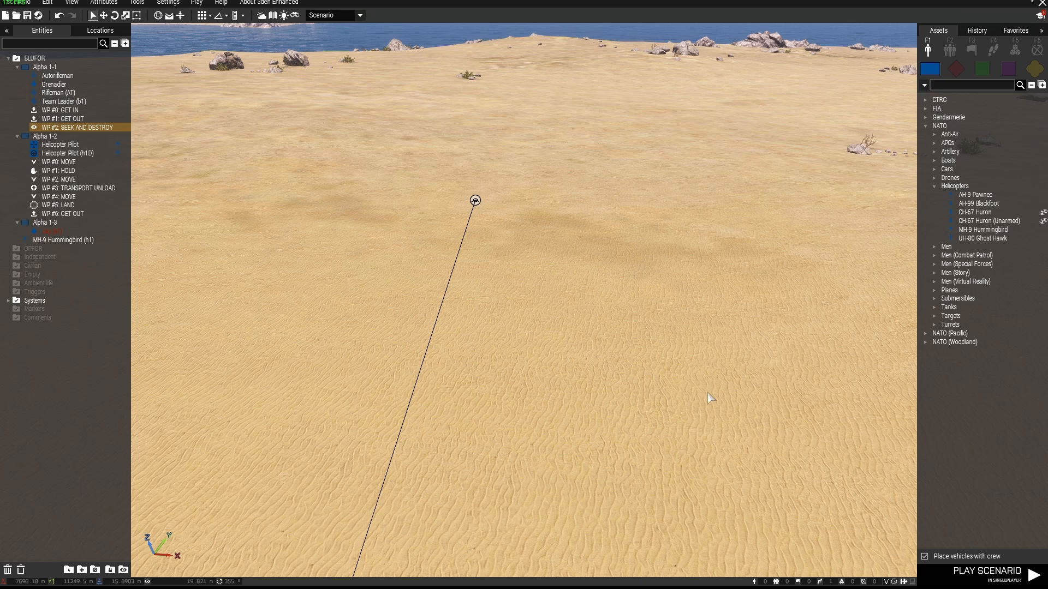
Place an OPFOR FIA infantry Patrol Team on the sand beyond the SEEK AND DESTROY waypoint.
left_click(950, 51)
left_click(953, 67)
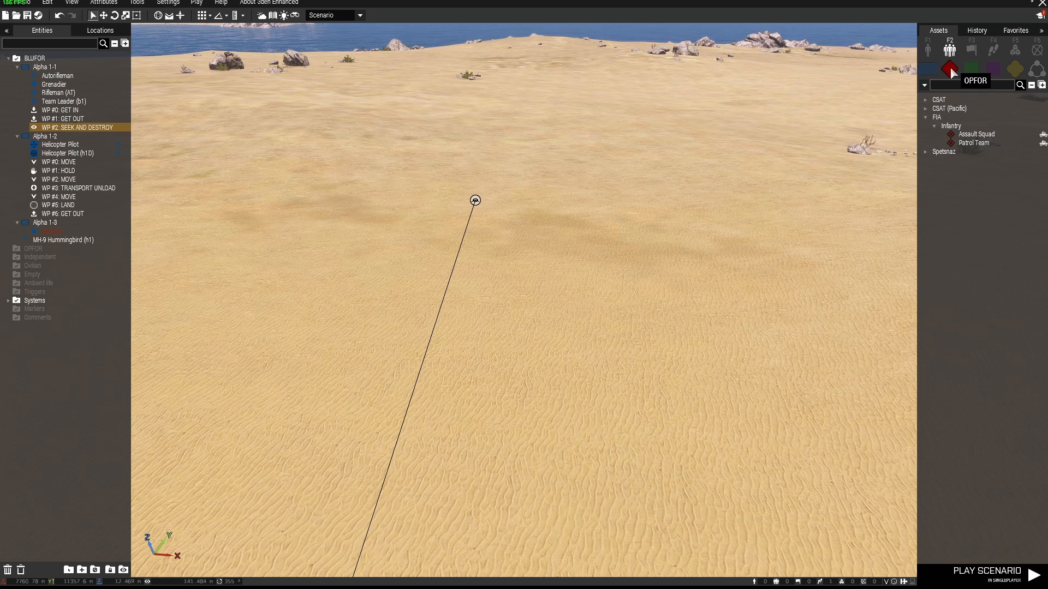
left_click(975, 143)
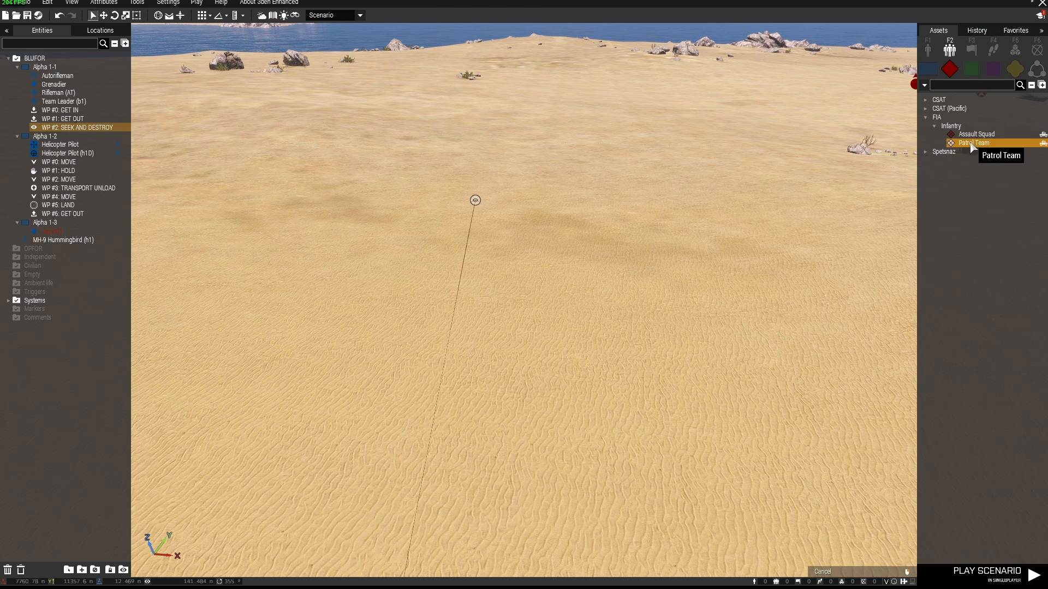
left_click(464, 118)
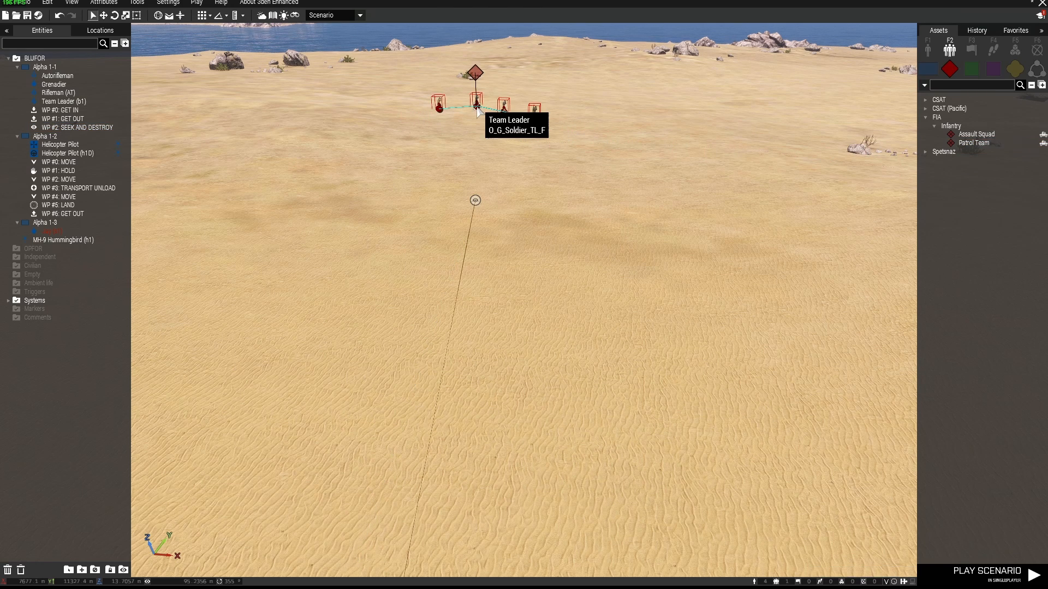
Rotate the whole OPFOR patrol group to face back toward the fire team's SEEK AND DESTROY waypoint.
left_click(475, 102)
left_click_drag(475, 77, 473, 141, "shift")
key("w")
right_click_drag(473, 141, 470, 164)
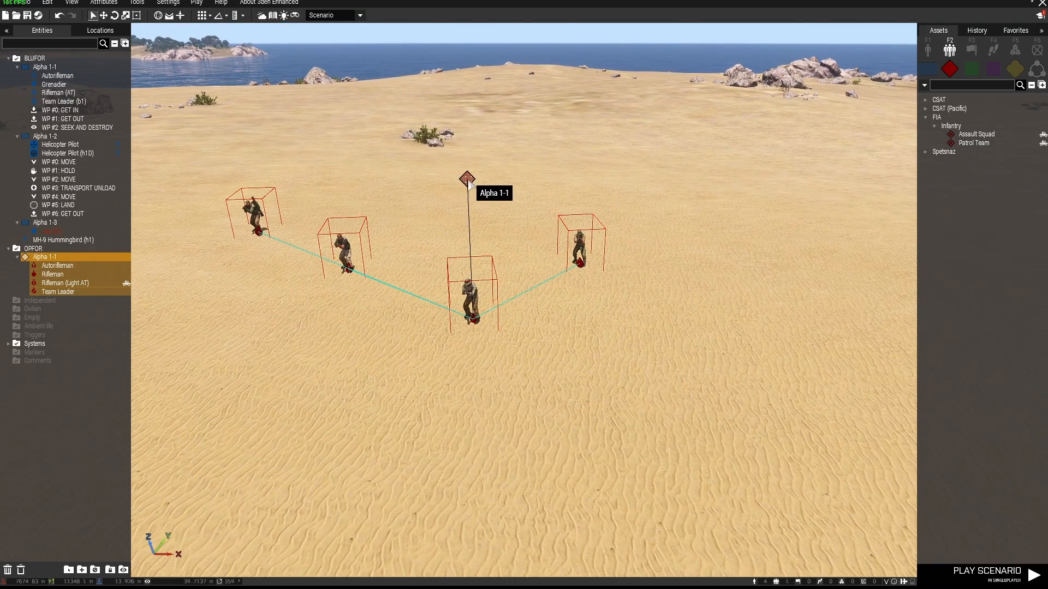
Set the OPFOR patrol group's combat mode to Forced Hold Fire and its behavior to Careless.
double_click(467, 180)
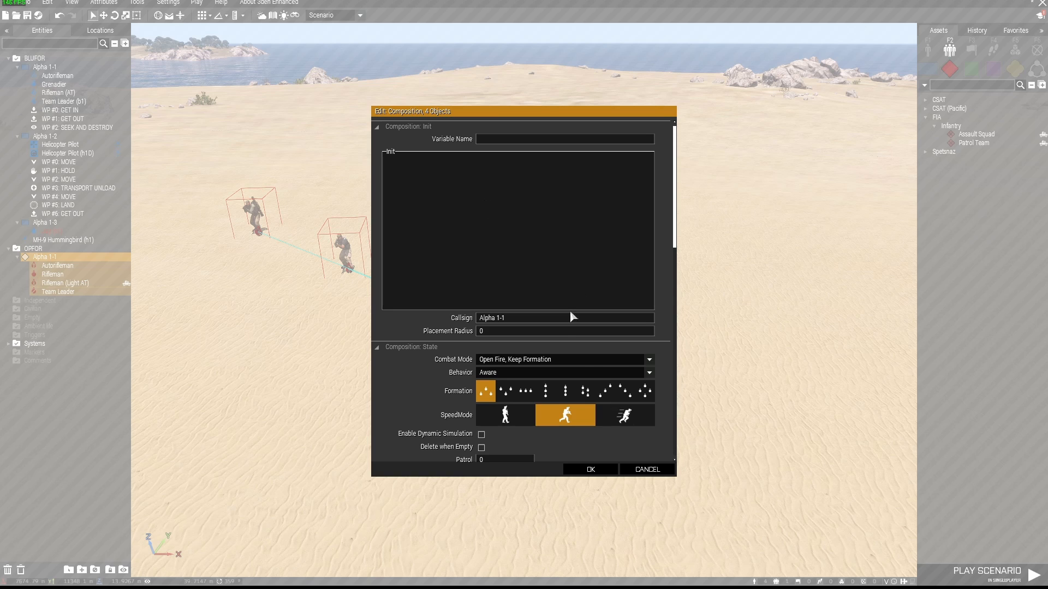
left_click(650, 360)
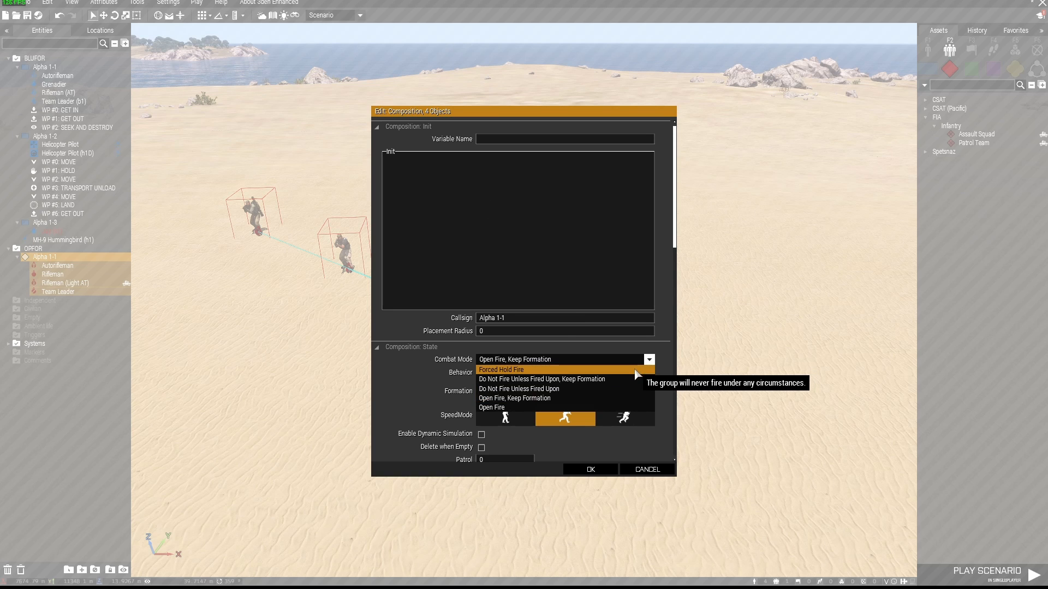
left_click(651, 369)
left_click(591, 373)
left_click(600, 383)
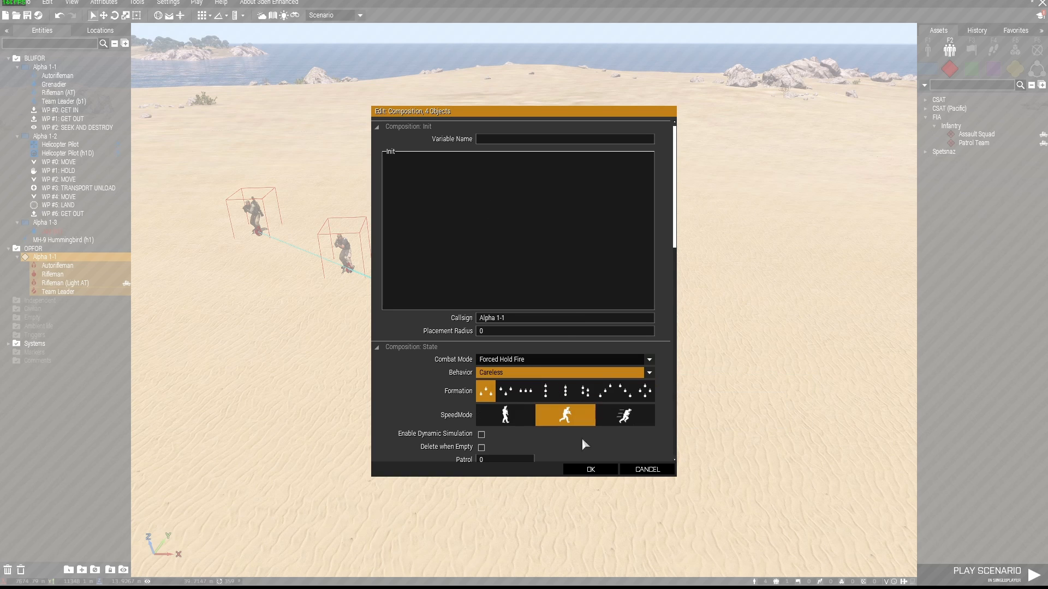
left_click(589, 471)
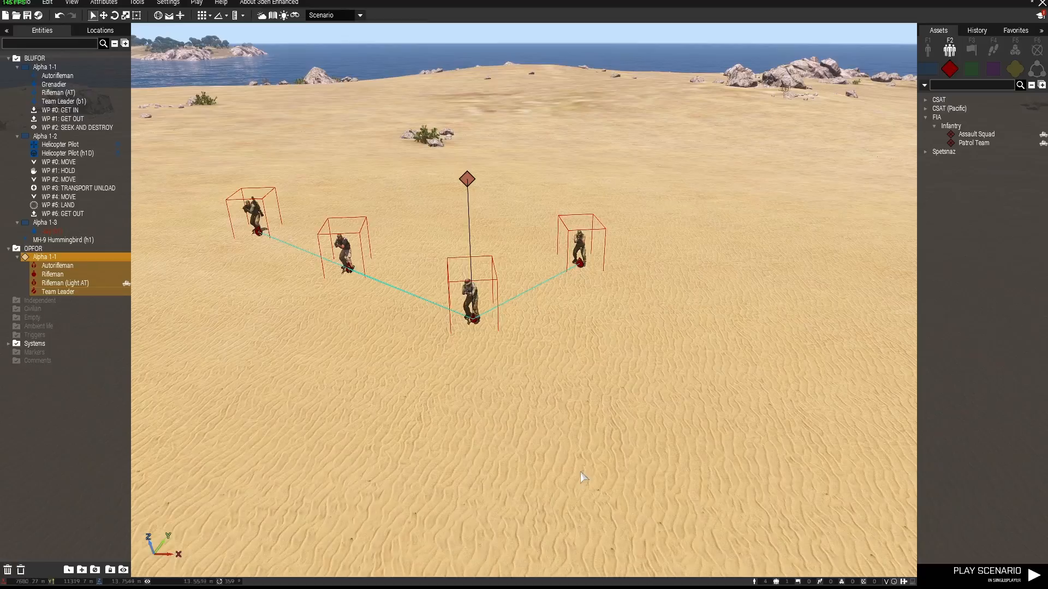
Place a 10x10x10 m trigger on the runway in front of the parked MH-9 Hummingbird.
key("w")
mouse_move(581, 473)
right_mouse_down()
mouse_move(762, 470)
mouse_move(510, 478)
mouse_move(709, 469)
mouse_move(627, 486)
right_mouse_up()
key("shift+w")
key("shift+w")
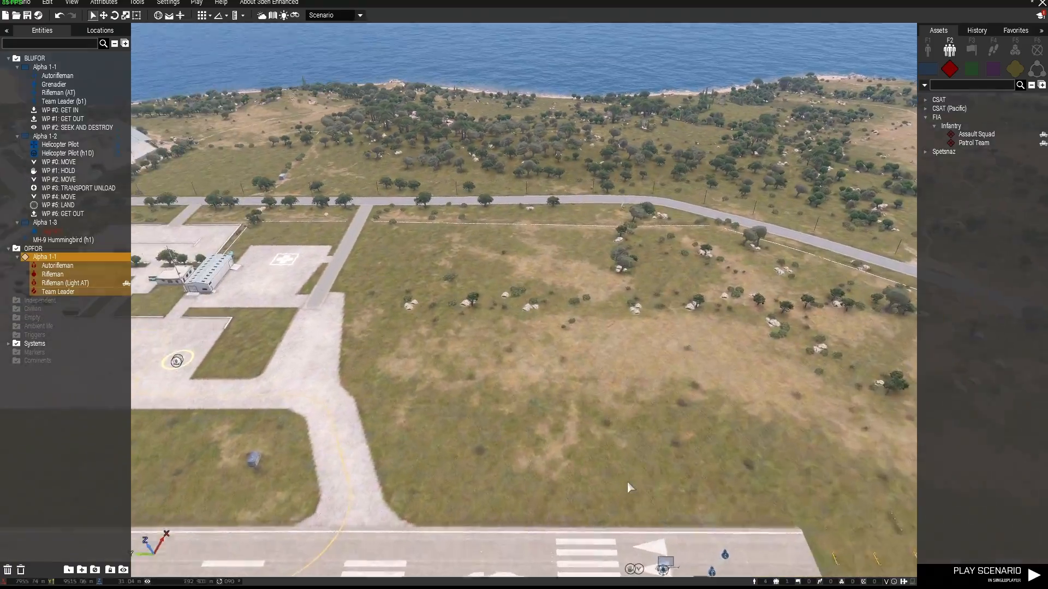
scroll(627, 481, "up", 6)
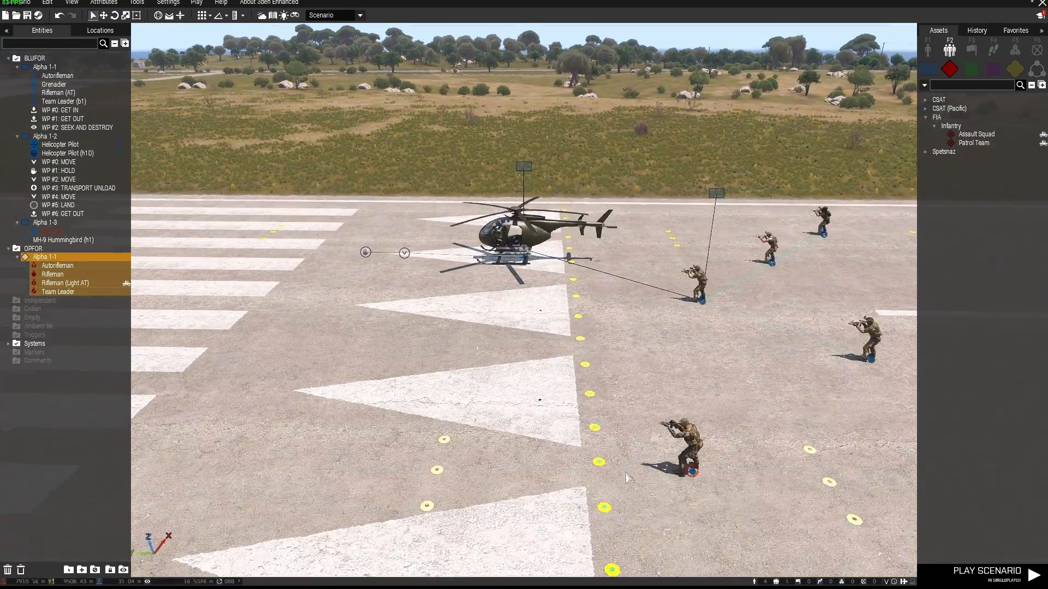
scroll(627, 478, "up", 3)
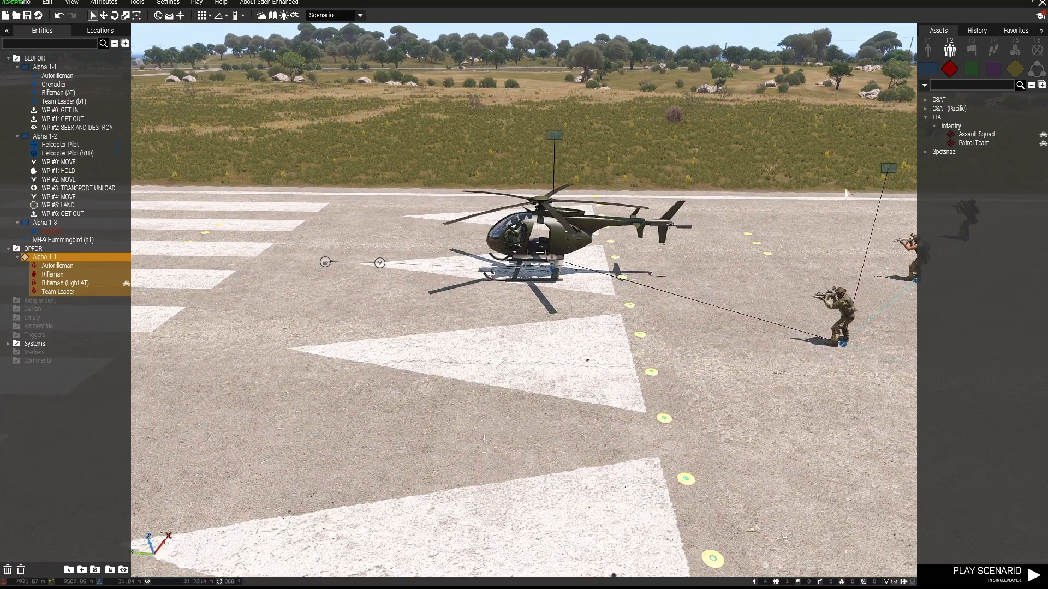
left_click(972, 50)
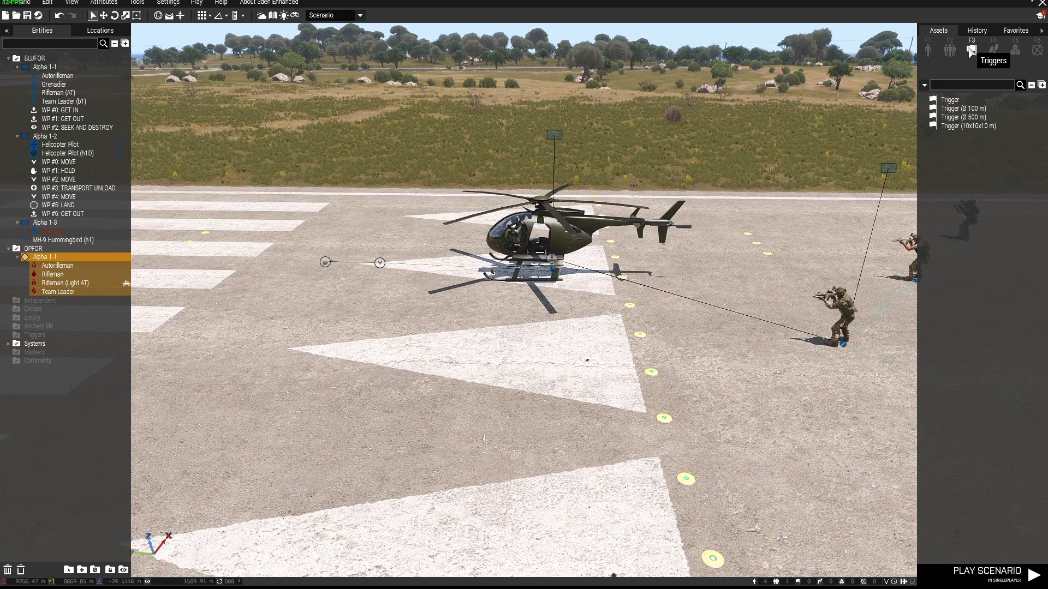
left_click(965, 126)
left_click(594, 366)
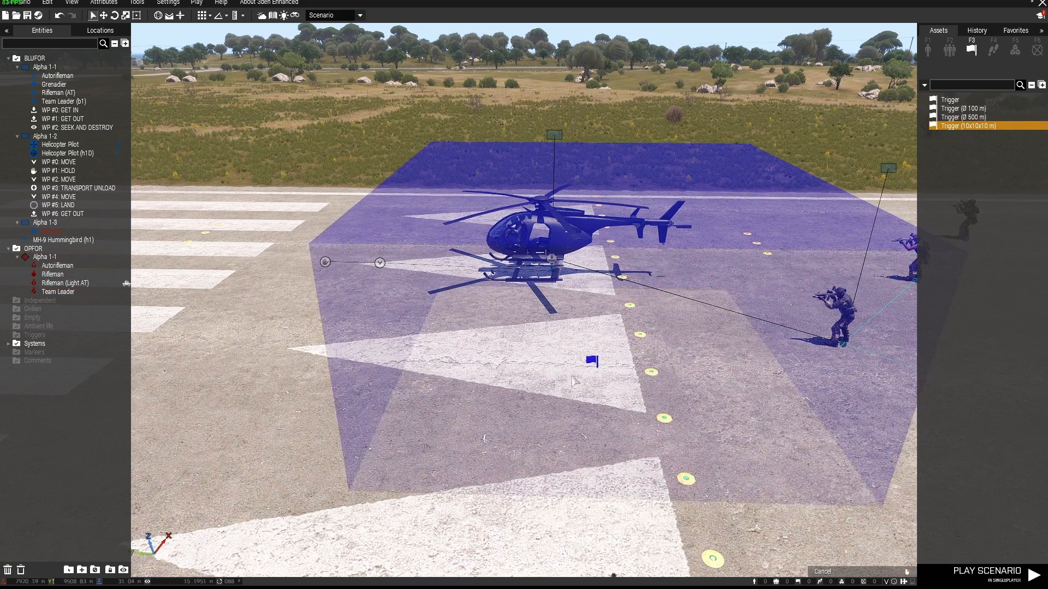
left_click(549, 382)
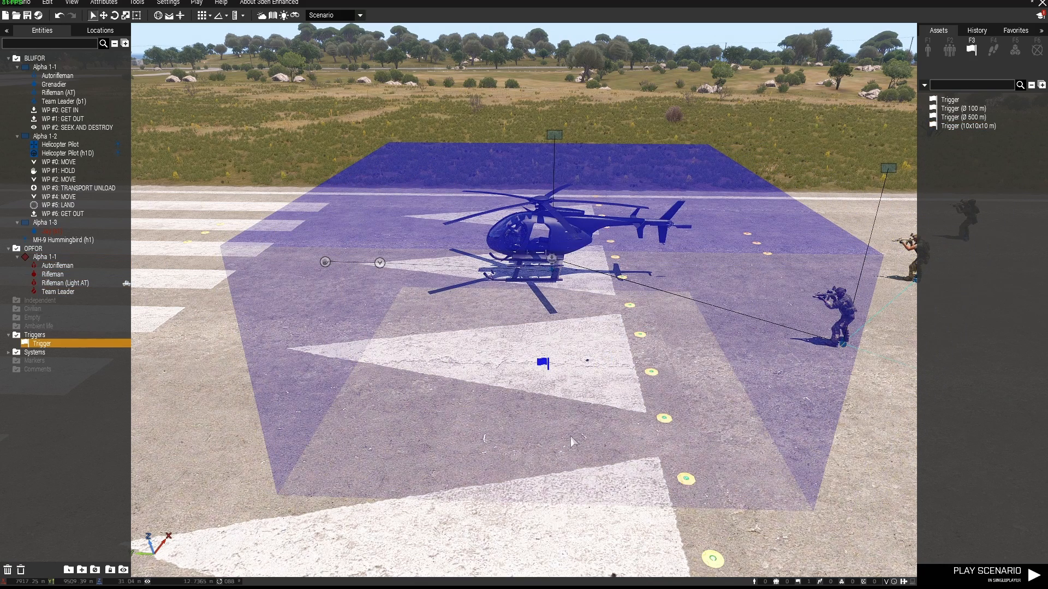
Narrow the trigger area to a size of about 1.34 × 5 × 5.08 and shift it along the helicopter's side toward the tail.
key("2")
key("3")
key("4")
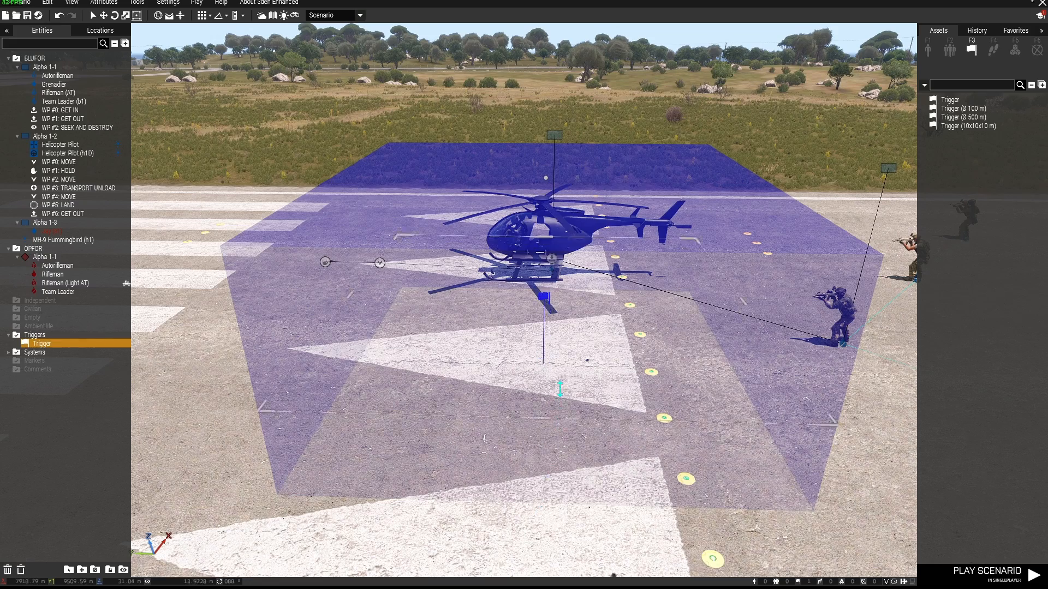
left_click_drag(538, 505, 560, 327)
key("z")
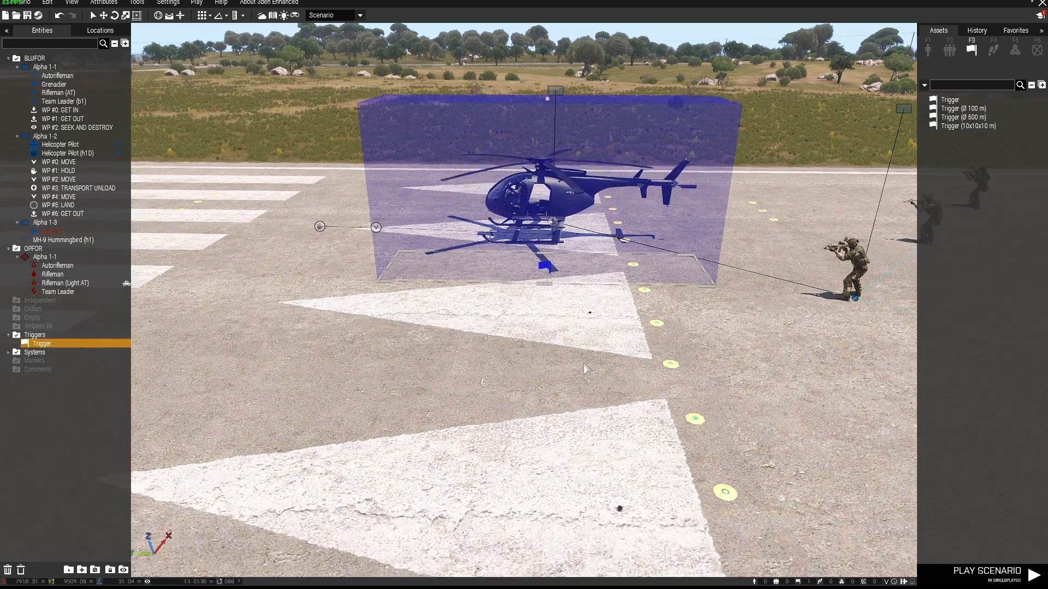
mouse_move(586, 373)
right_mouse_down()
mouse_move(586, 317)
mouse_move(586, 373)
right_mouse_up()
key("w")
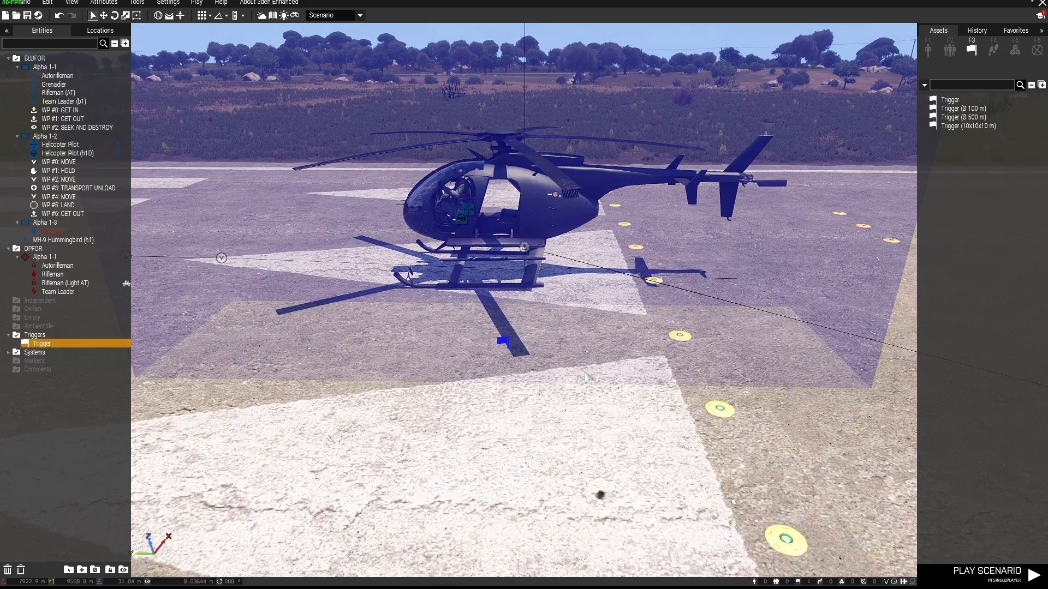
left_click_drag(537, 344, 535, 347)
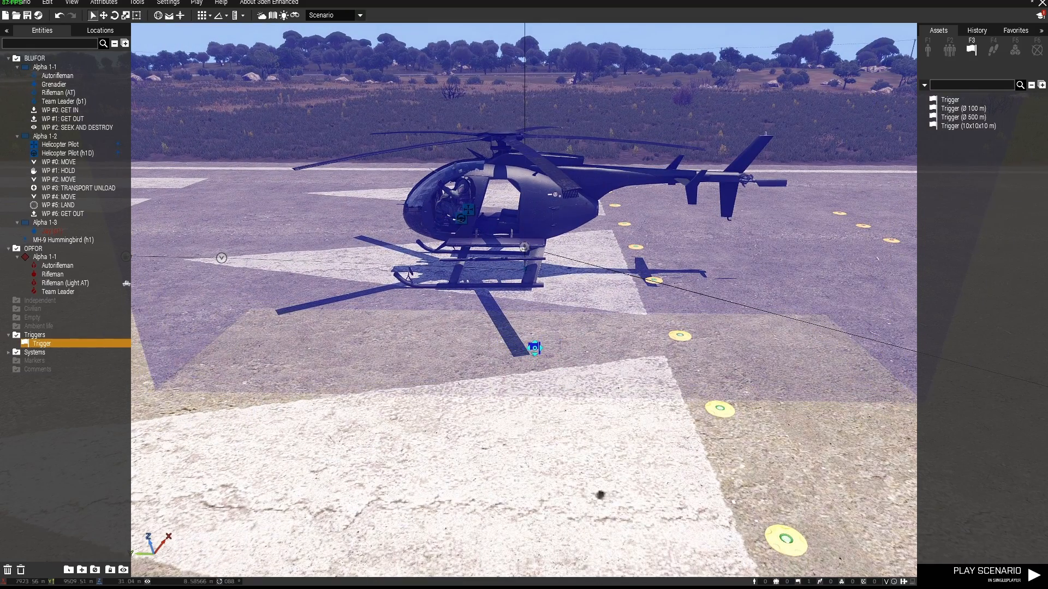
Enter the trigger's On Activation code as "h1 engineOn true;".
double_click(534, 346)
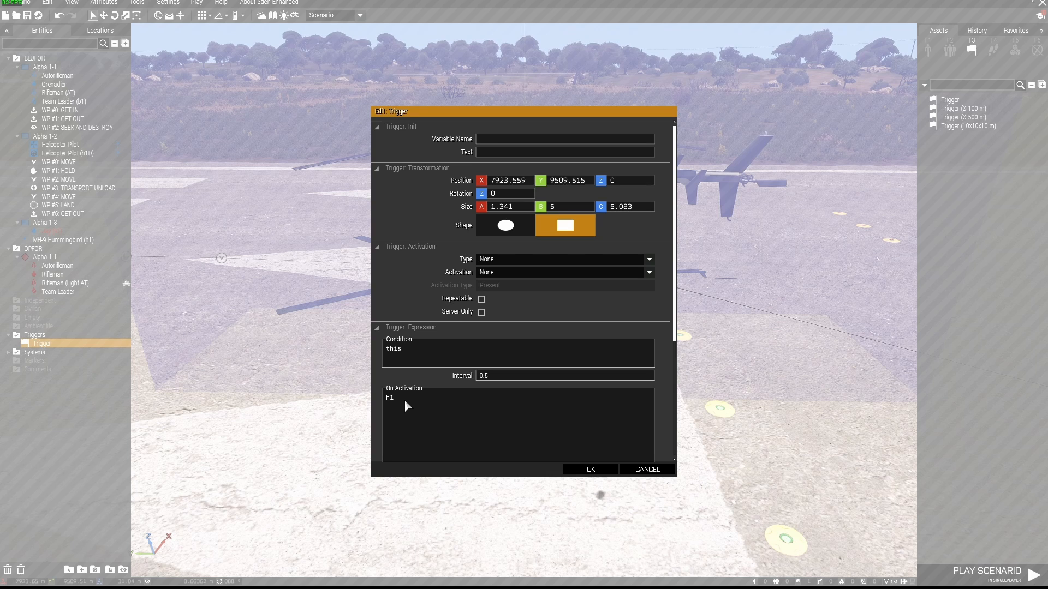
key("BackSpace")
key("BackSpace")
type("n")
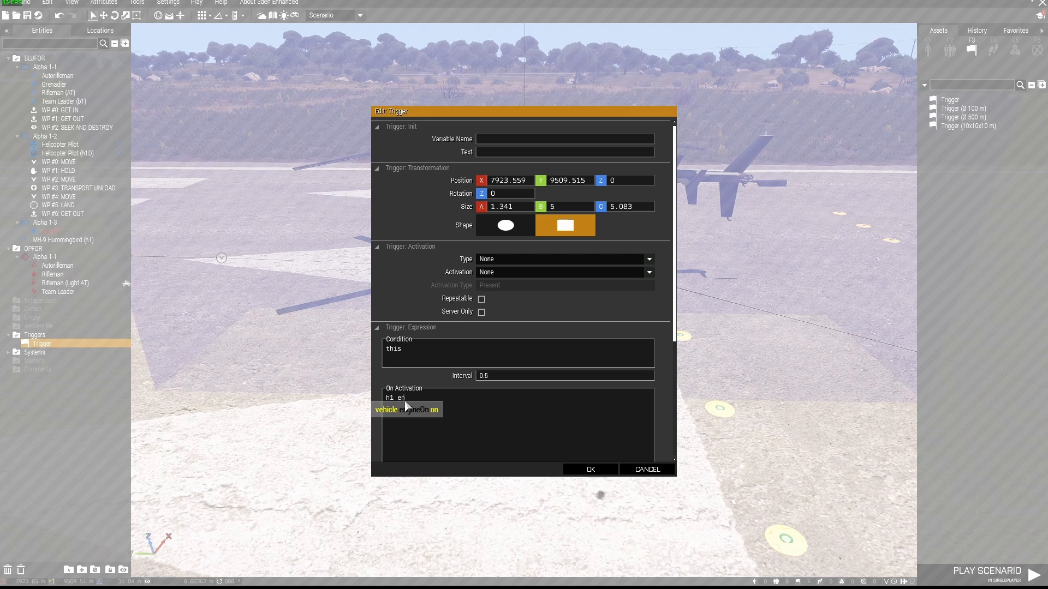
type(" tue")
key("BackSpace")
key("BackSpace")
type("rue")
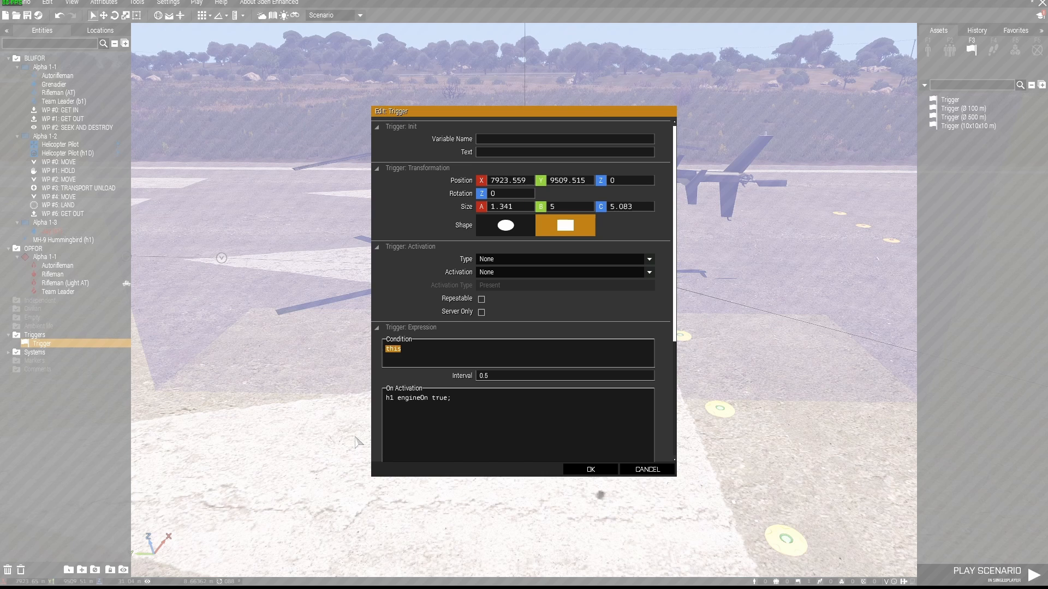
Give the trigger the variable name "start" and set its condition to "b1 inarea start;".
type("b")
type("1 inarea")
type("start")
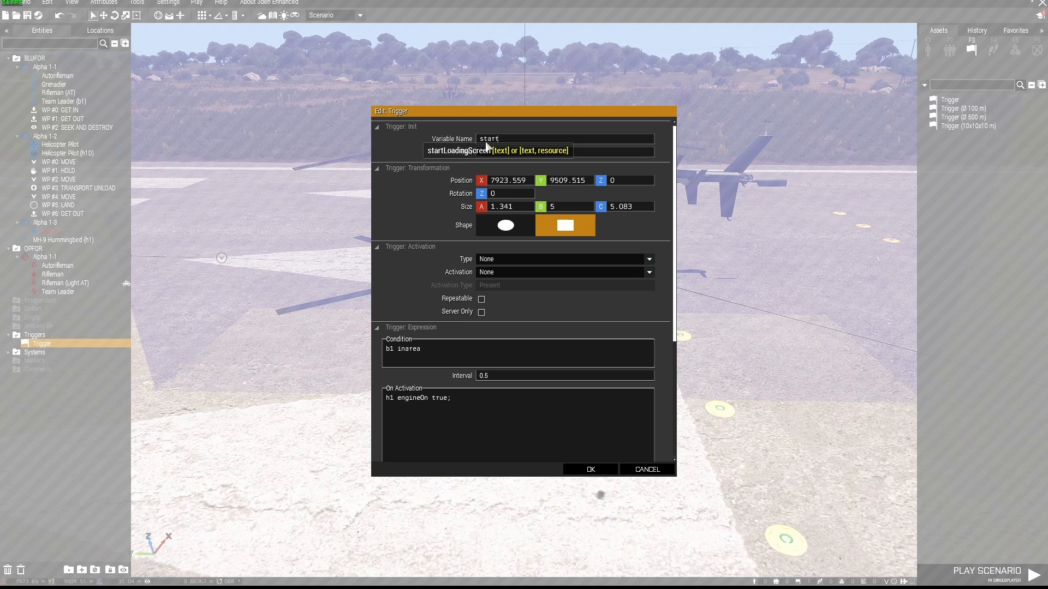
left_click(435, 351)
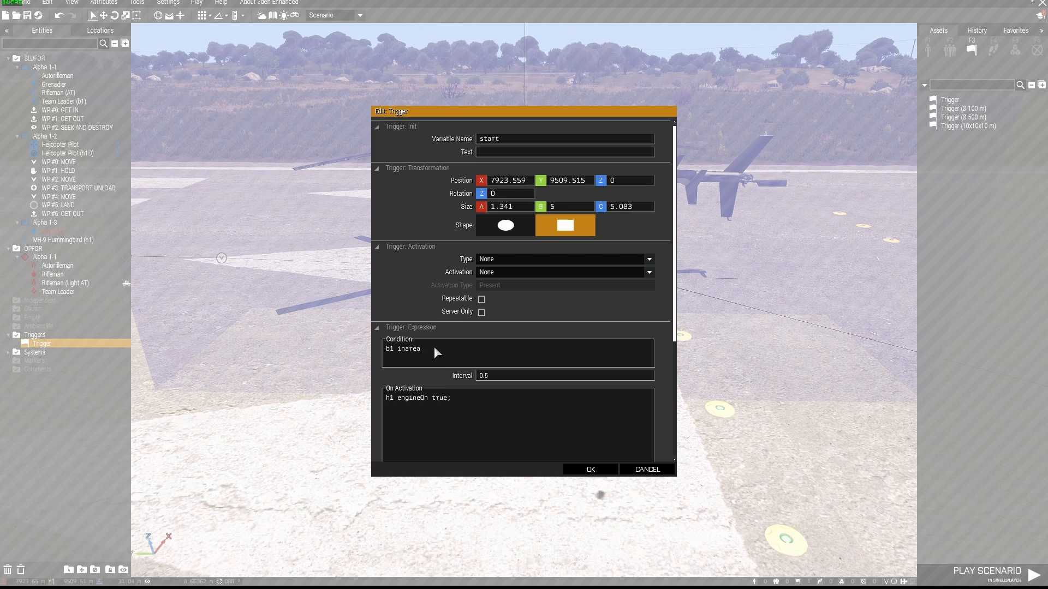
type("start;")
left_click_drag(432, 352, 440, 350)
type("th")
left_click(588, 469)
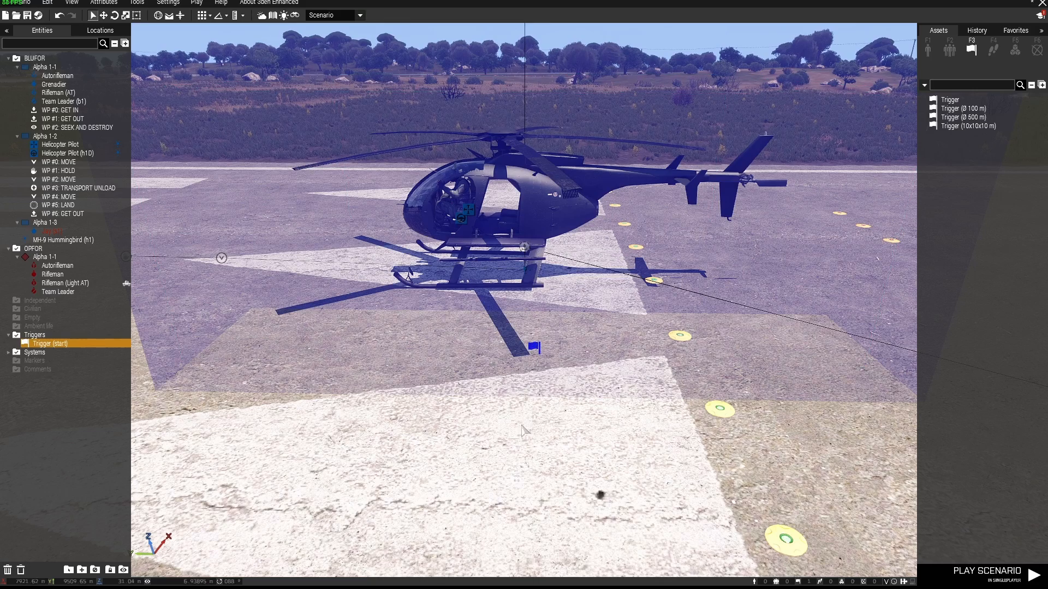
Shift the start trigger about 3 m along the runway toward the helicopter's tail.
key("s")
key("q")
key("d")
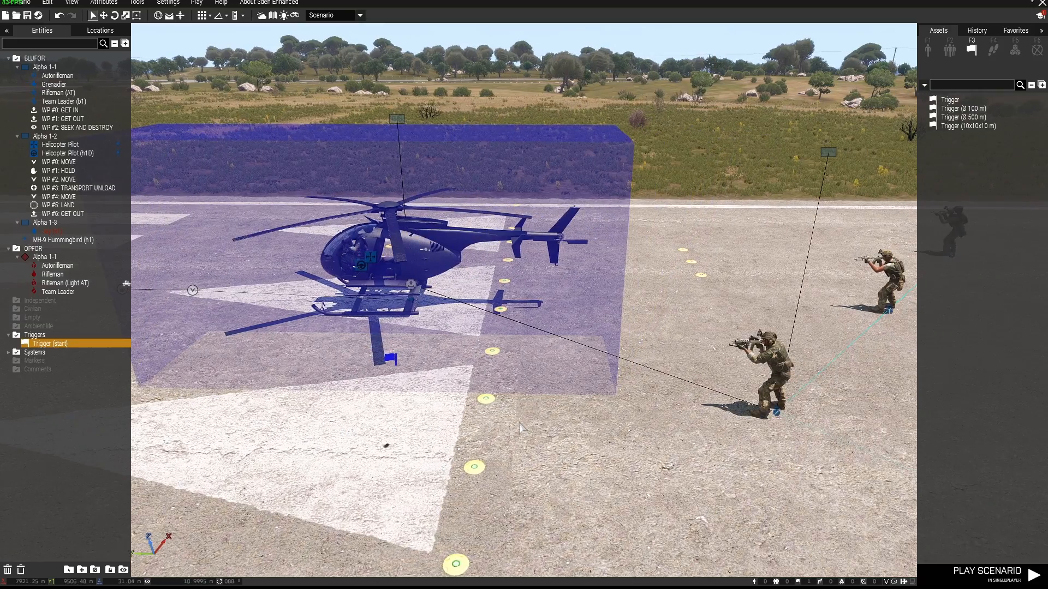
left_click_drag(421, 374, 533, 366)
key("d")
right_click_drag(572, 420, 530, 424)
Move the fire team's Team Leader (b1) closer to the helicopter, just outside the start trigger area.
left_click_drag(534, 408, 434, 453)
key("a")
right_click_drag(494, 475, 513, 455)
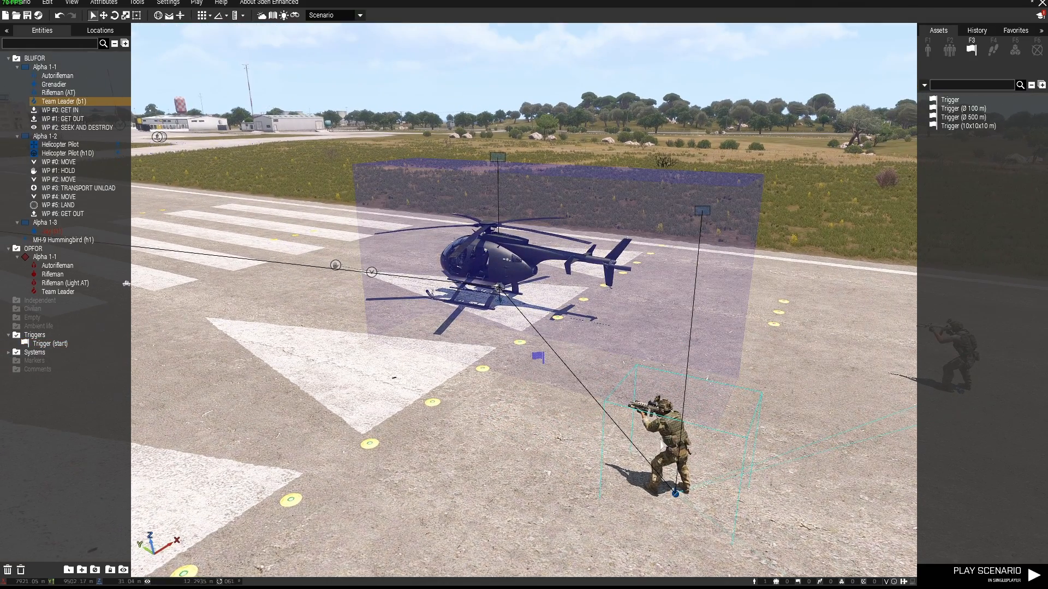
left_click_drag(672, 436, 605, 474)
left_click(478, 467)
key("s")
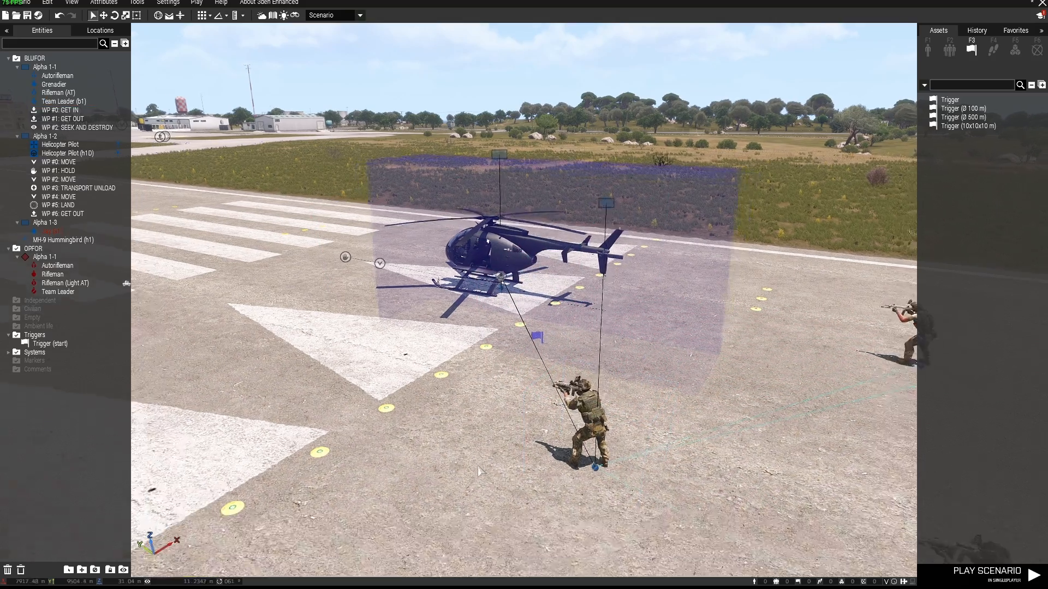
Move the player soldier (s1) farther back on the runway from the helicopter and select the Game Master module.
key("a")
right_click_drag(477, 467, 506, 456)
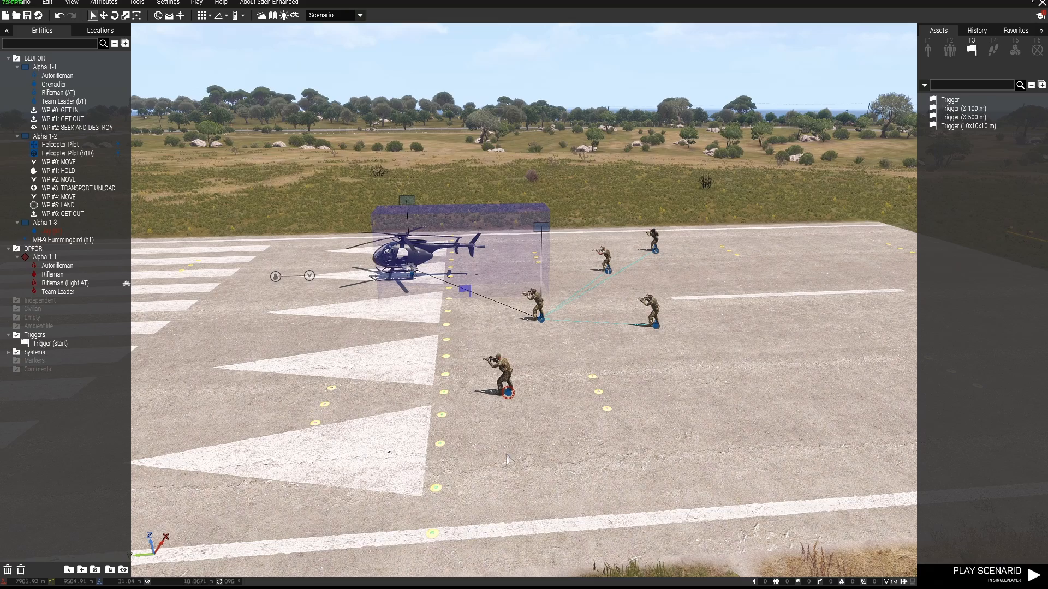
left_click(505, 389)
left_click_drag(505, 389, 501, 469)
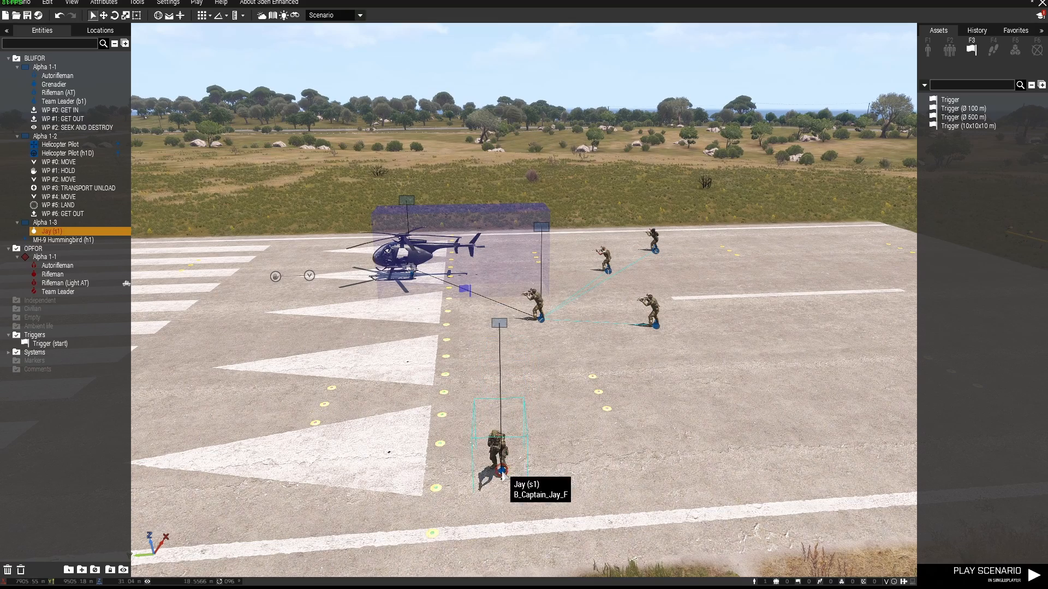
right_click_drag(606, 333, 662, 304)
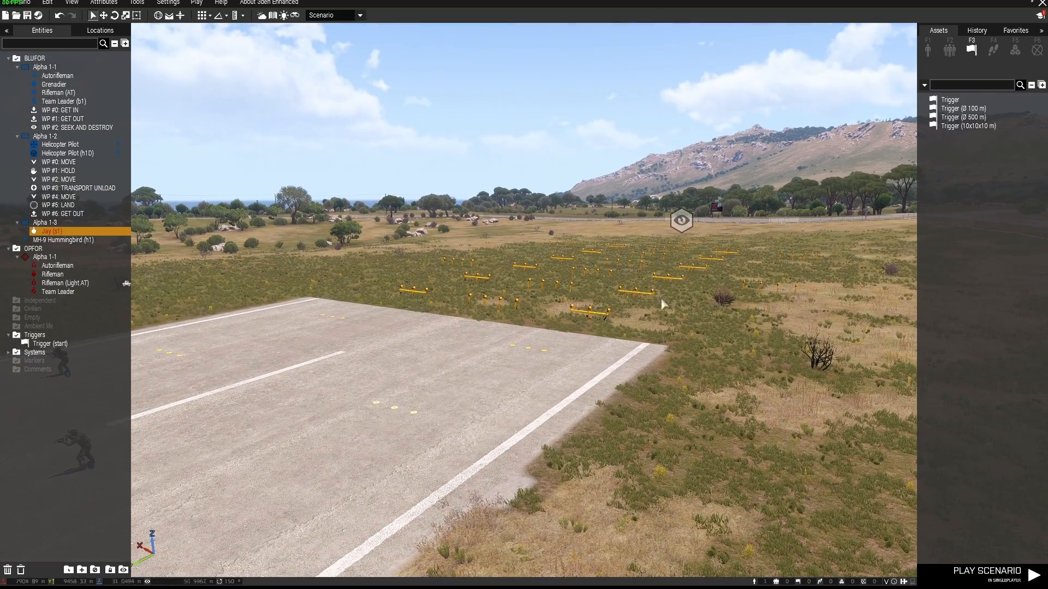
left_click(681, 222)
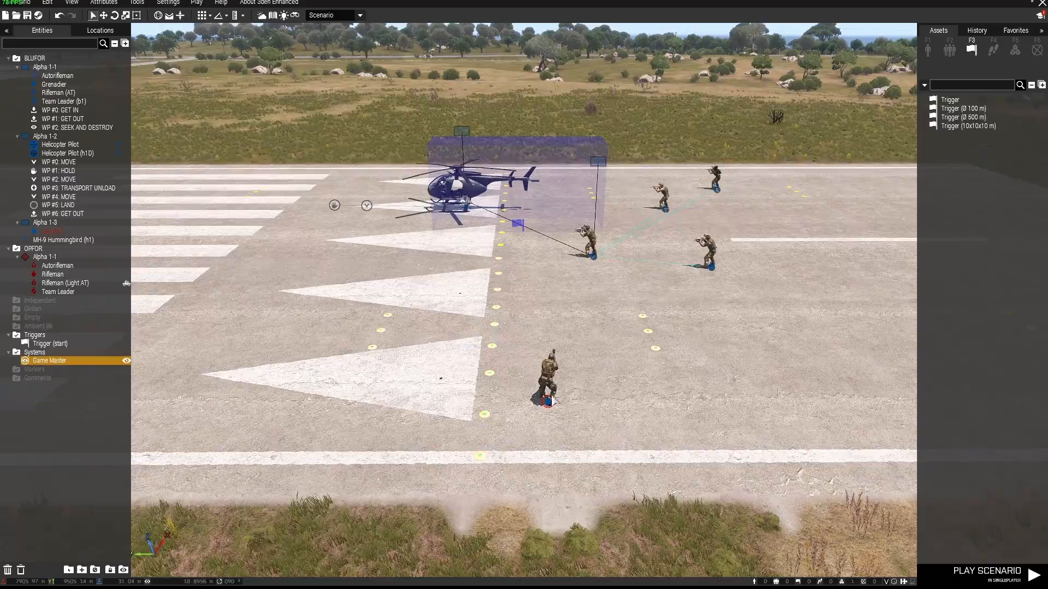
Connect the start trigger to the helicopter group's Hold waypoint using Set Waypoint Activation.
mouse_move(552, 402)
right_mouse_down()
mouse_move(540, 394)
mouse_move(549, 402)
right_mouse_up()
key("w")
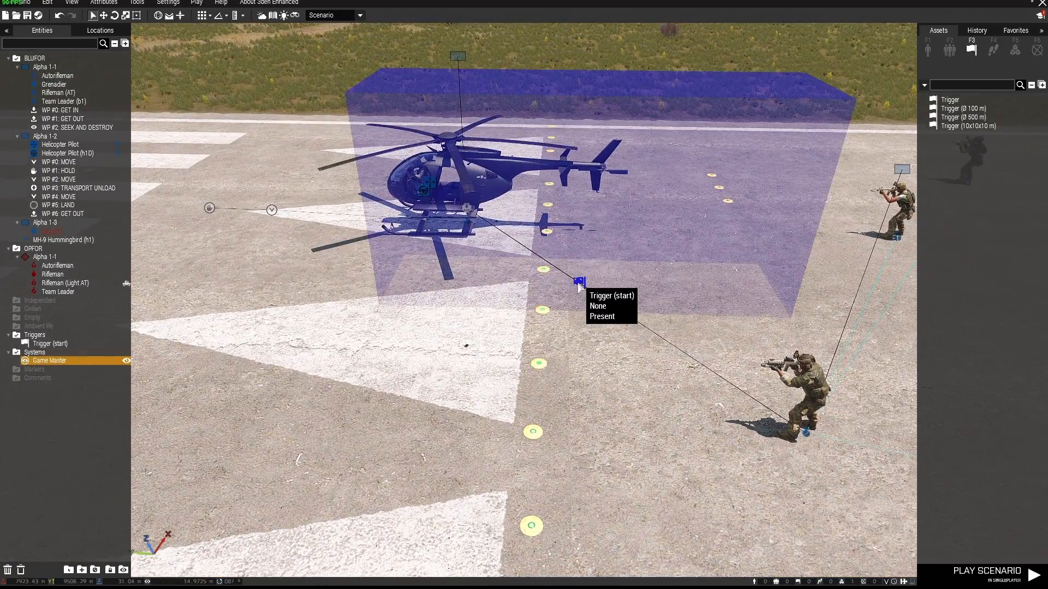
left_click(579, 285)
right_click(579, 285)
mouse_move(655, 288)
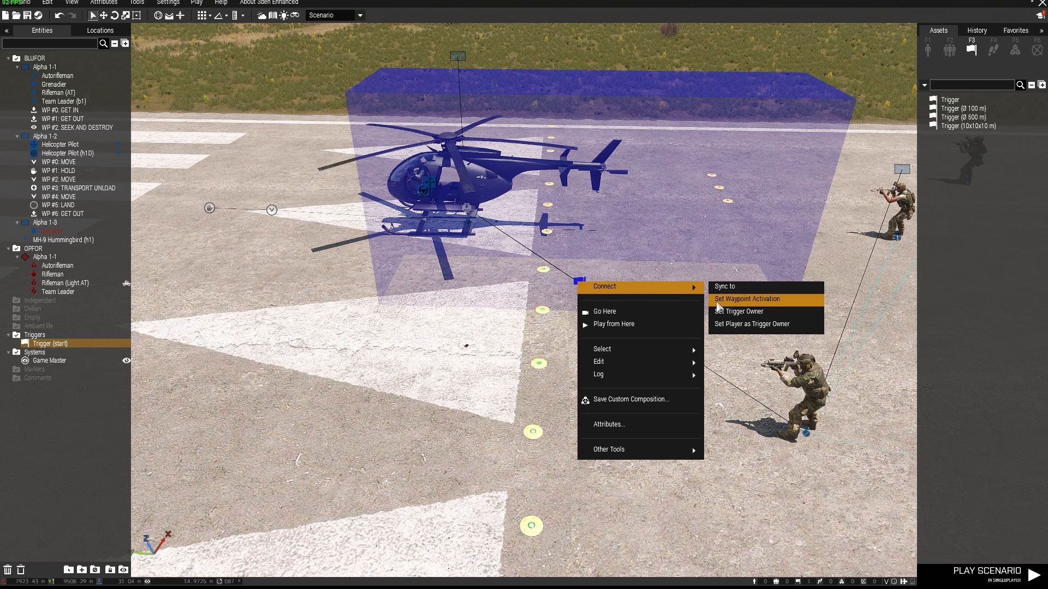
left_click(755, 302)
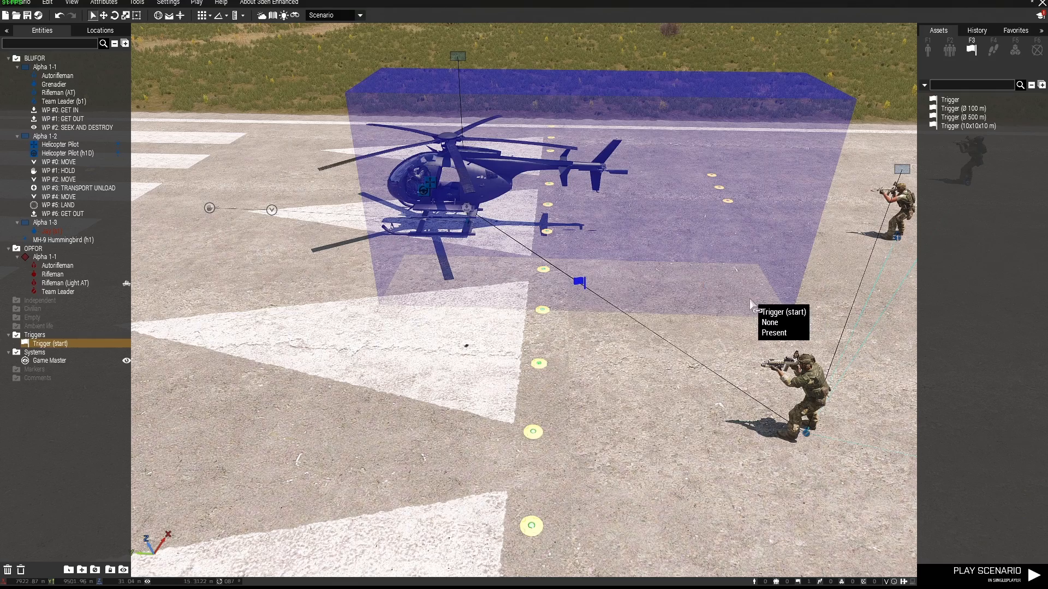
key("w")
key("a")
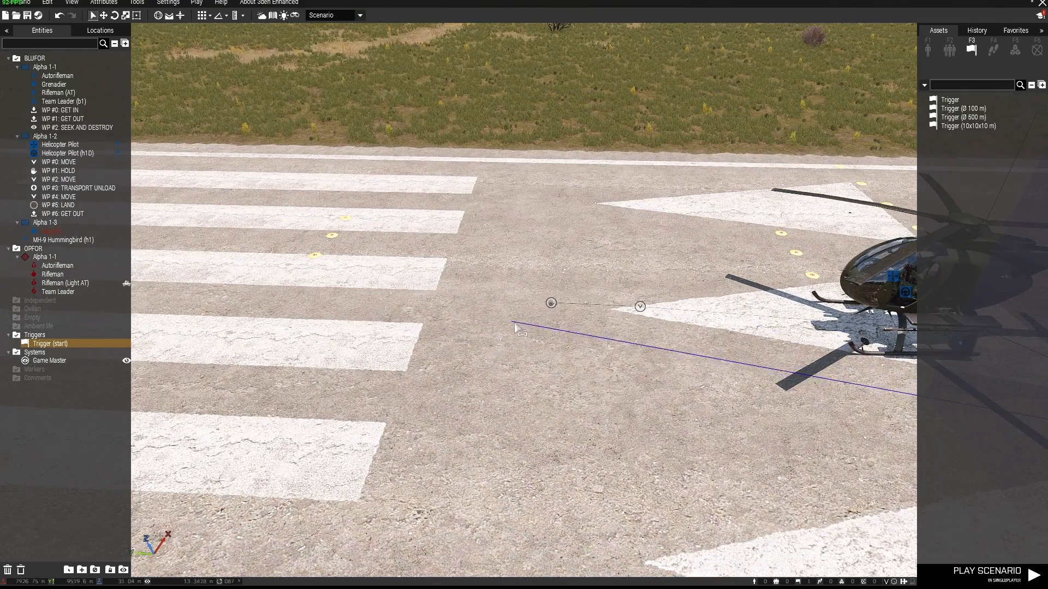
left_click(549, 304)
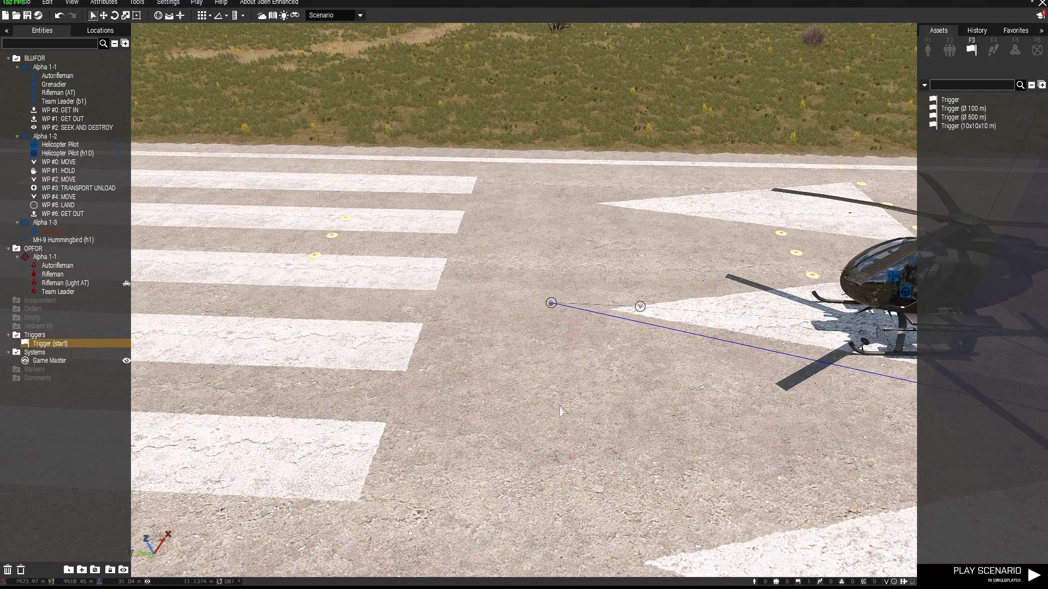
Set the start trigger's type to Skip Waypoint and its activation to BLUFOR.
key("d")
double_click(540, 458)
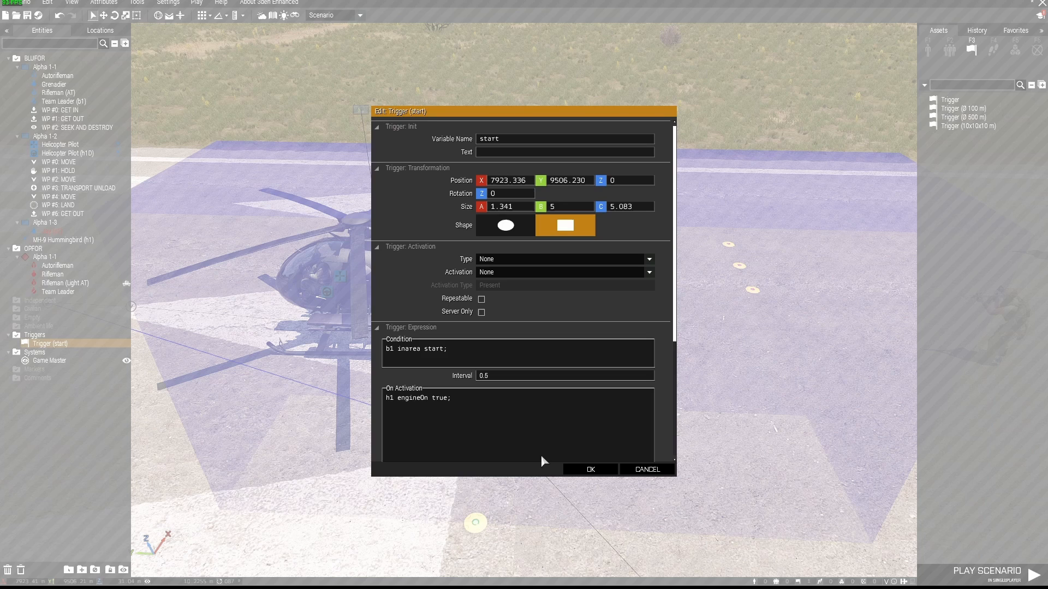
left_click(532, 260)
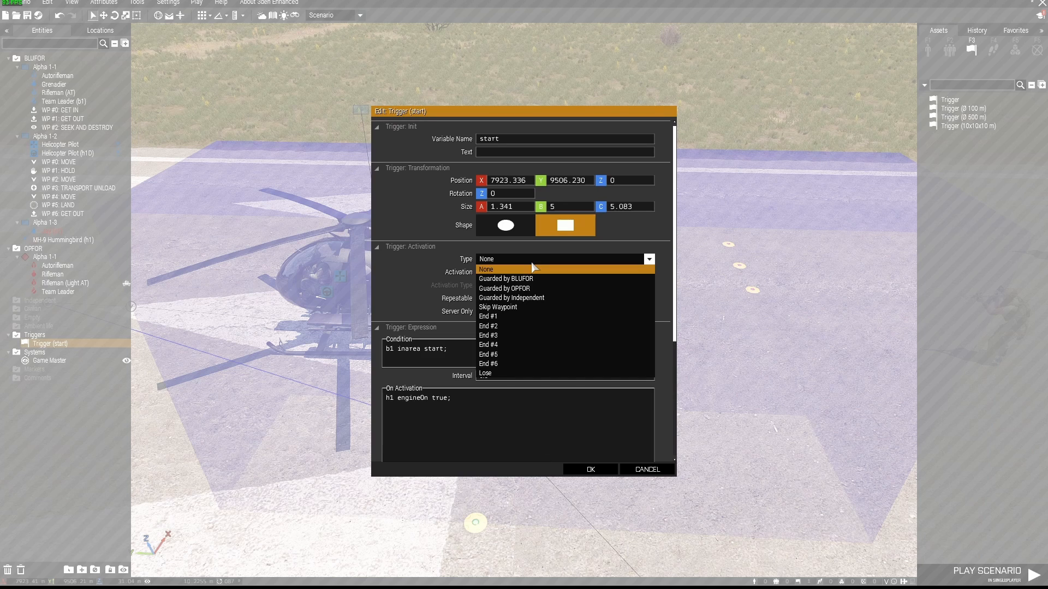
left_click(507, 308)
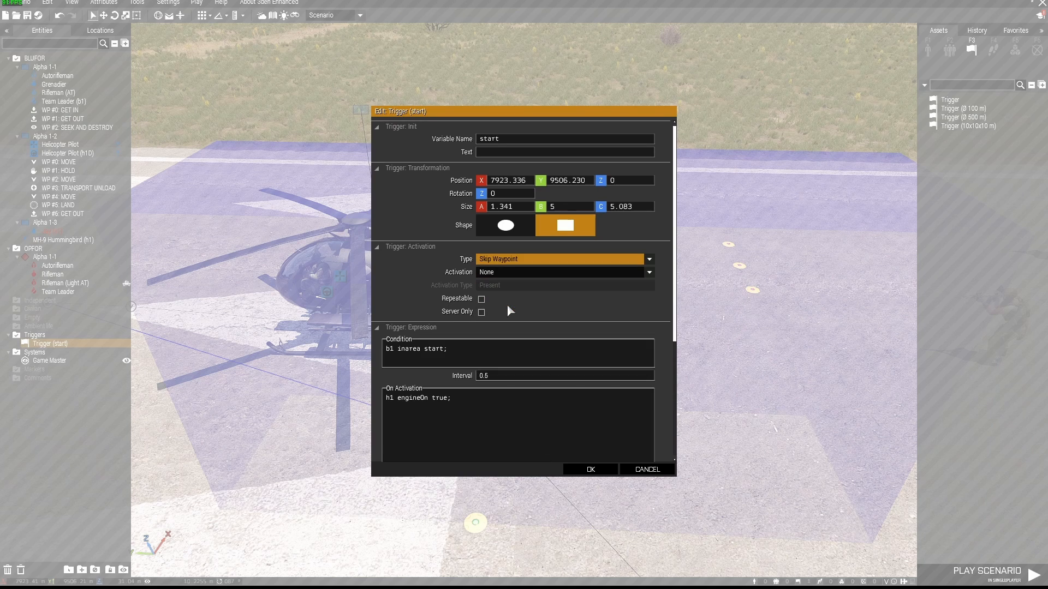
left_click(505, 273)
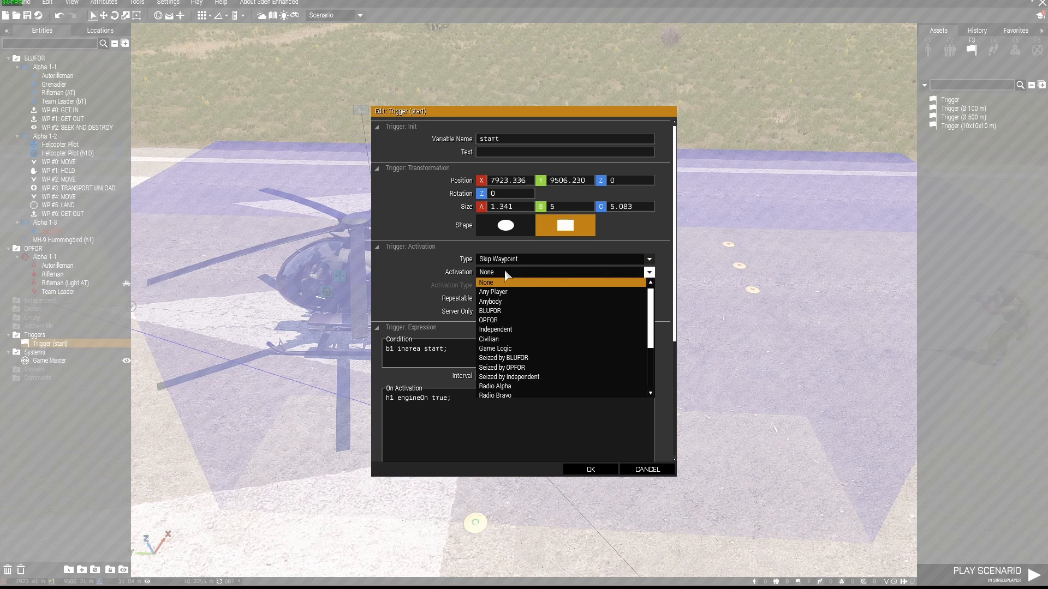
left_click(503, 311)
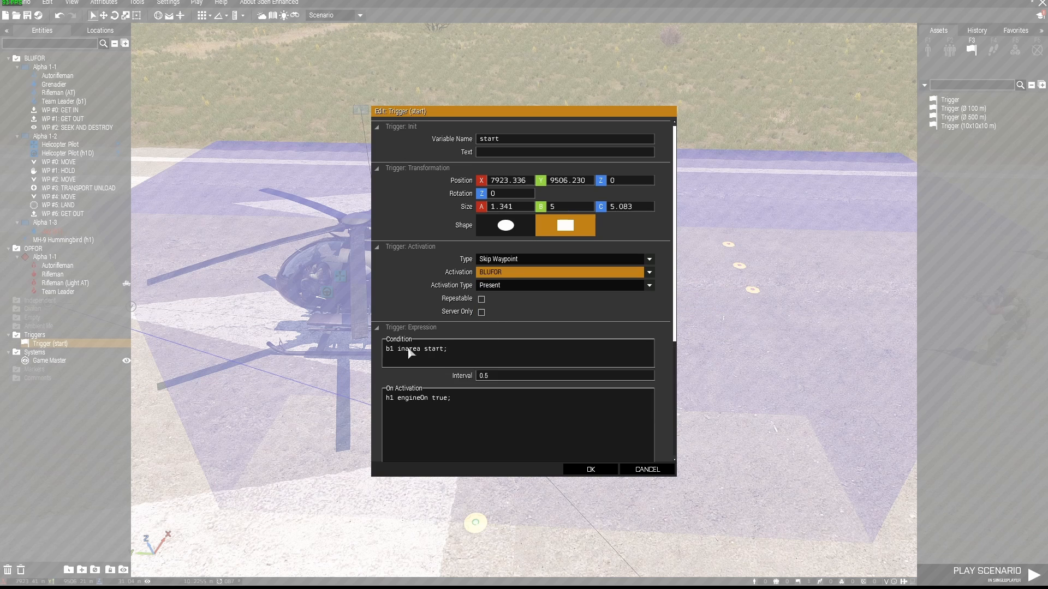
left_click(387, 351)
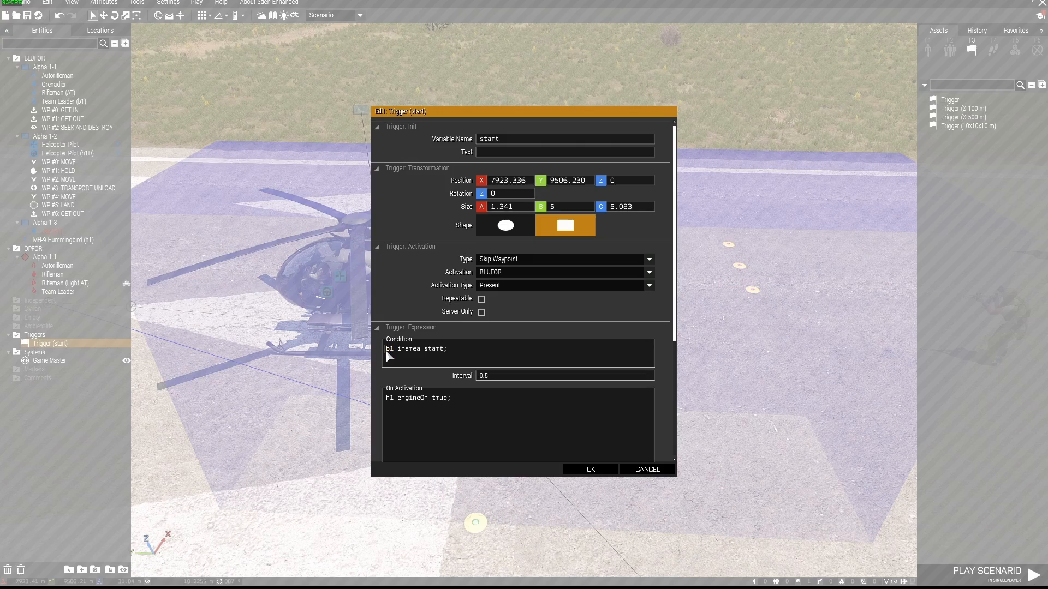
left_click(591, 469)
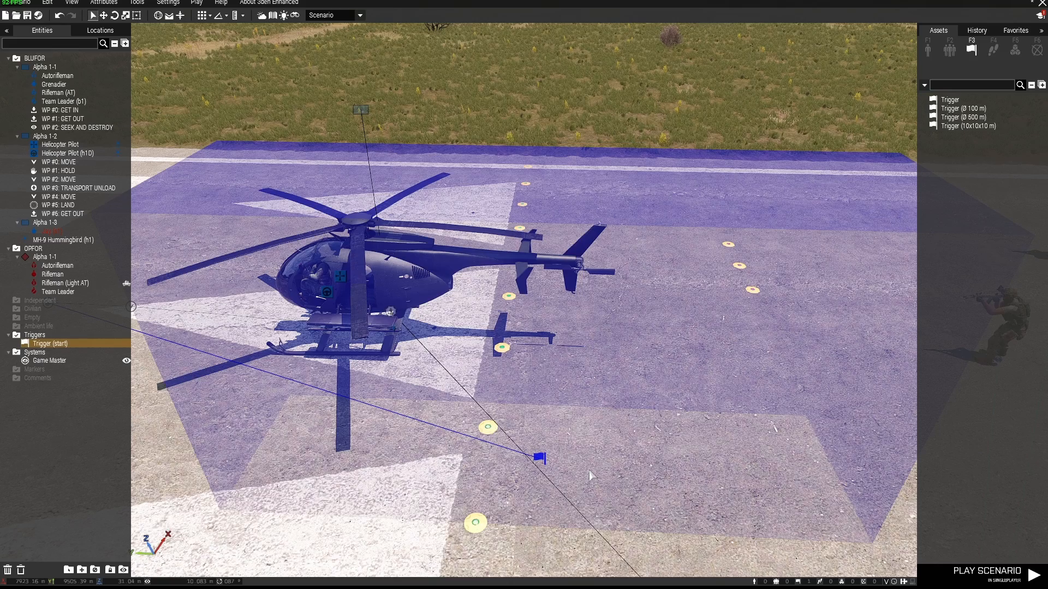
Watch the playtest at the beach, checking the helicopter's troop unloading and the fire team's advance toward the enemy patrol.
scroll(589, 470, "down", 5)
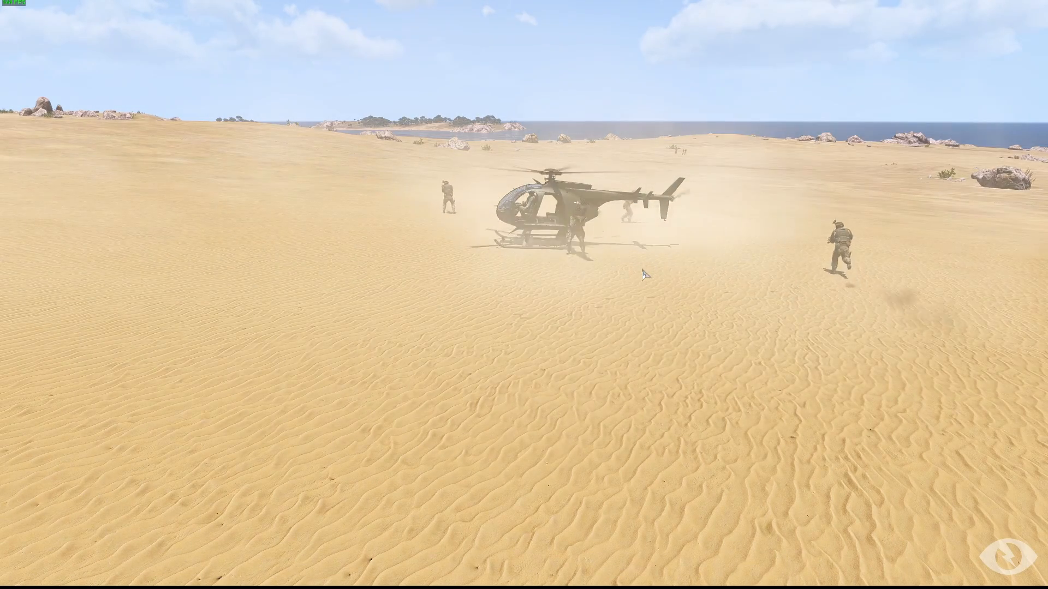
key("s")
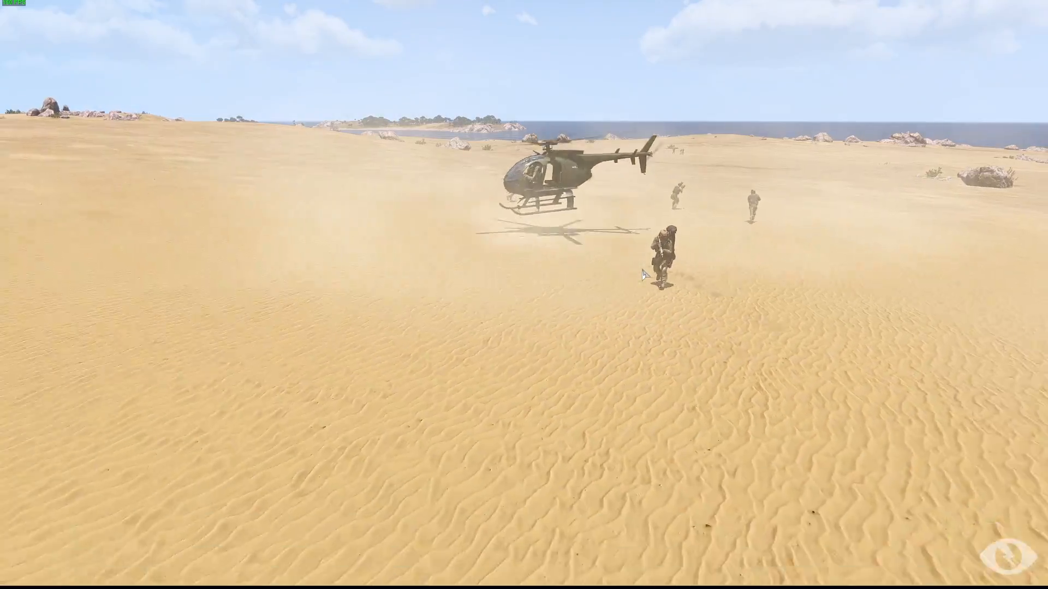
mouse_move(642, 270)
right_mouse_down()
mouse_move(571, 249)
mouse_move(660, 267)
right_mouse_up()
key("w")
left_click_drag(661, 267, 662, 266)
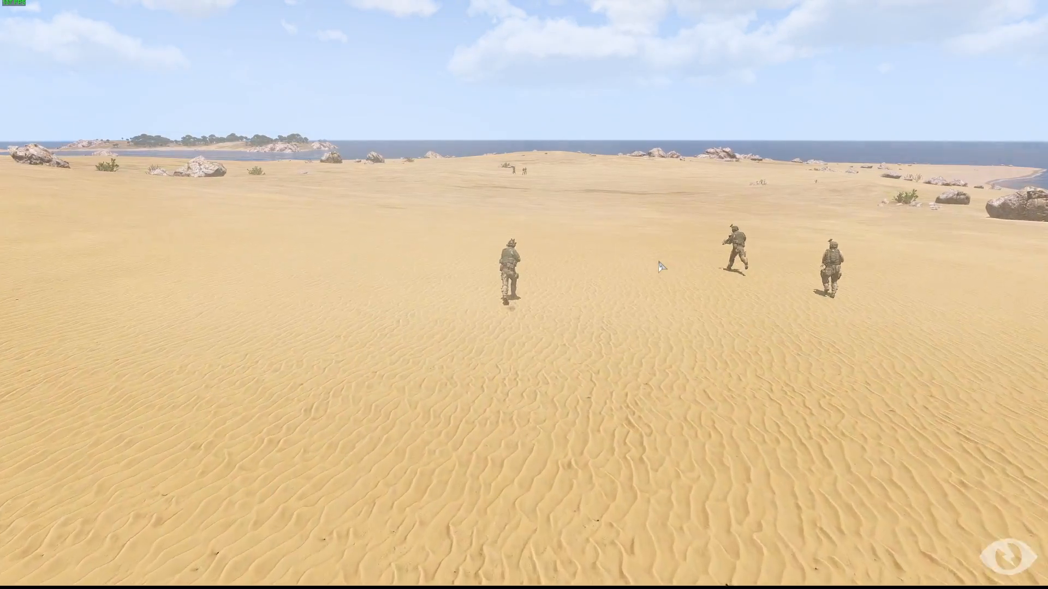
key("d")
right_click_drag(662, 267, 646, 261)
key("d")
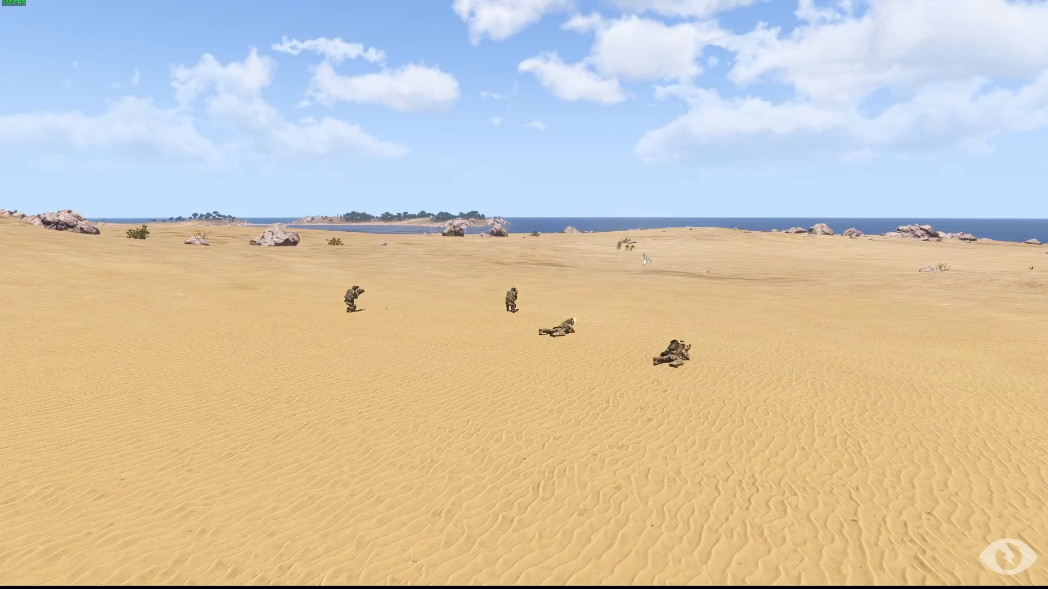
Follow the helicopter's return flight over the airport to check its route to the landing spot.
right_click_drag(644, 255, 814, 291)
key("w")
key("w")
key("w")
key("q")
key("w")
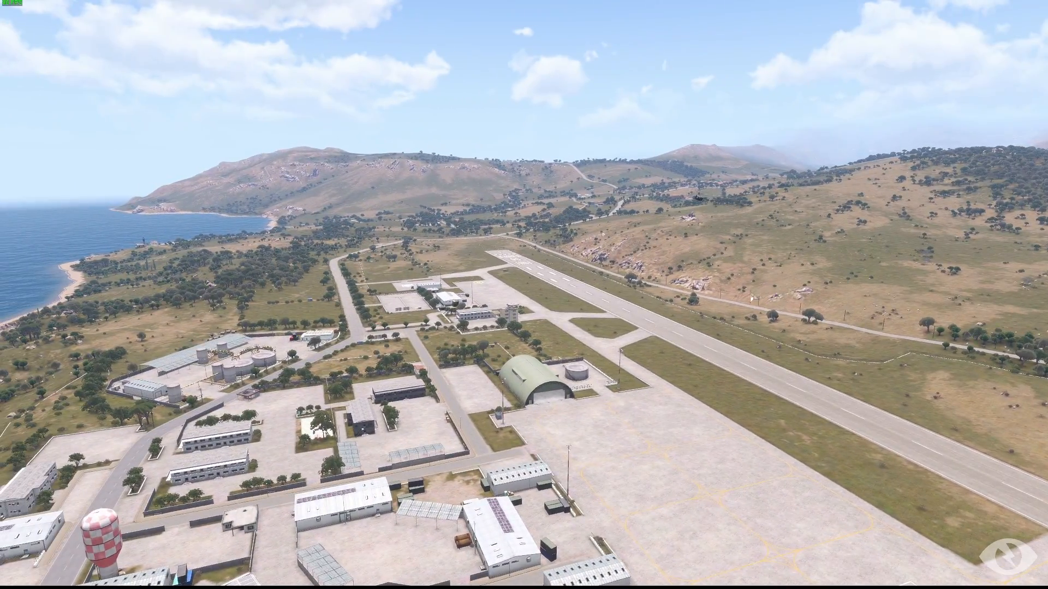
key("a")
right_click_drag(751, 295, 830, 298)
key("w")
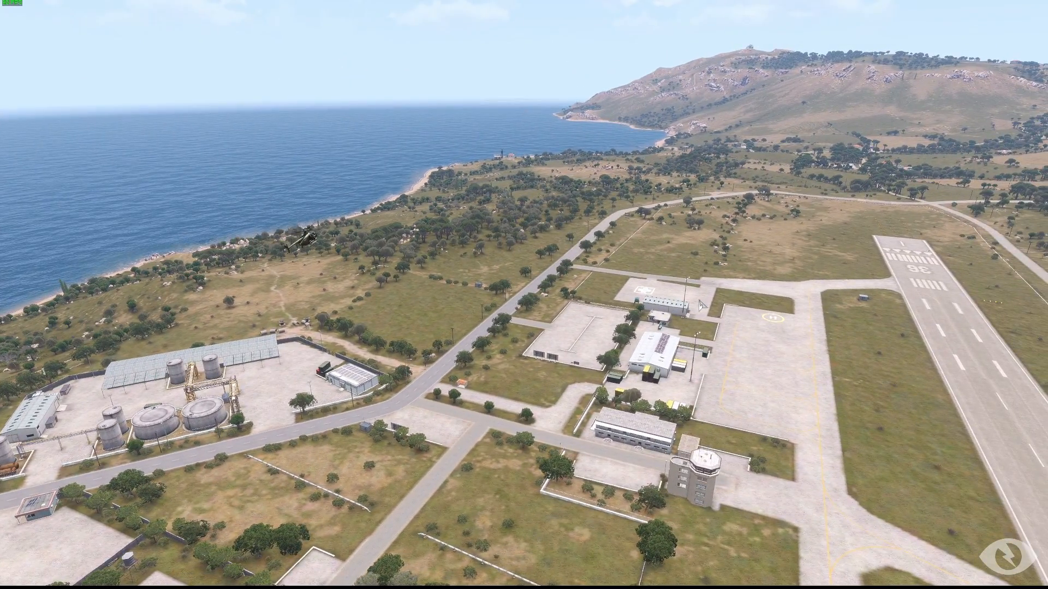
right_click_drag(699, 300, 837, 303)
key("w")
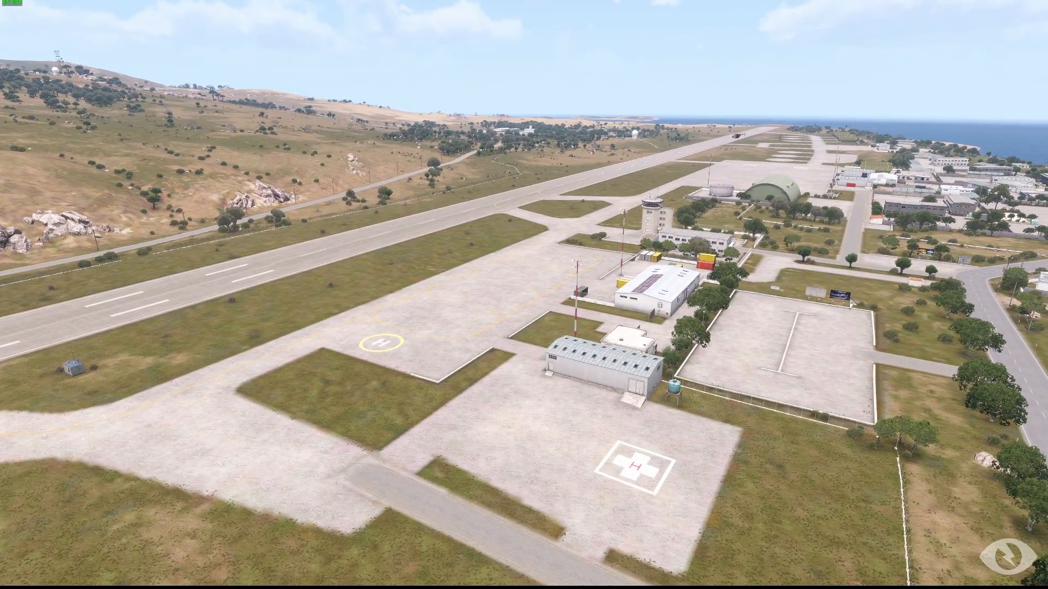
right_click_drag(837, 303, 710, 304)
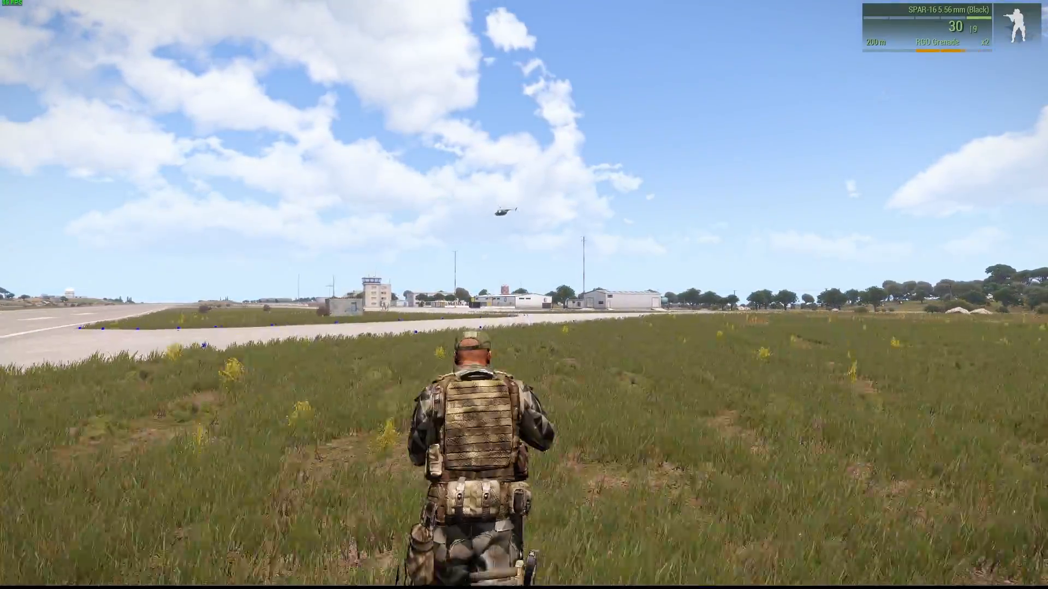
Walk the player soldier to the helipad to check the helicopter's landing and the pilots' exit.
key("w")
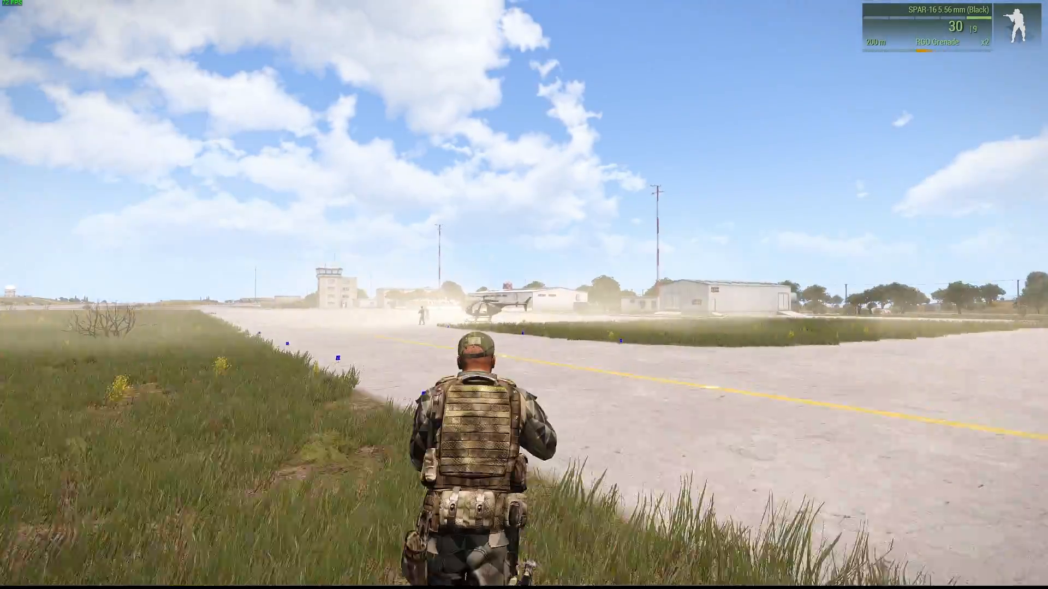
key("w")
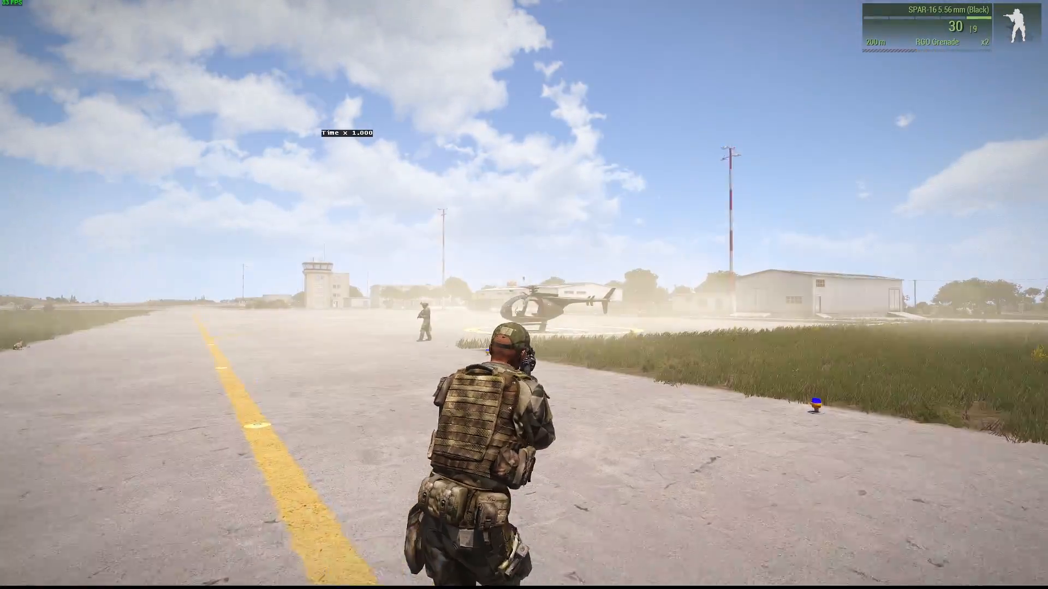
key("w")
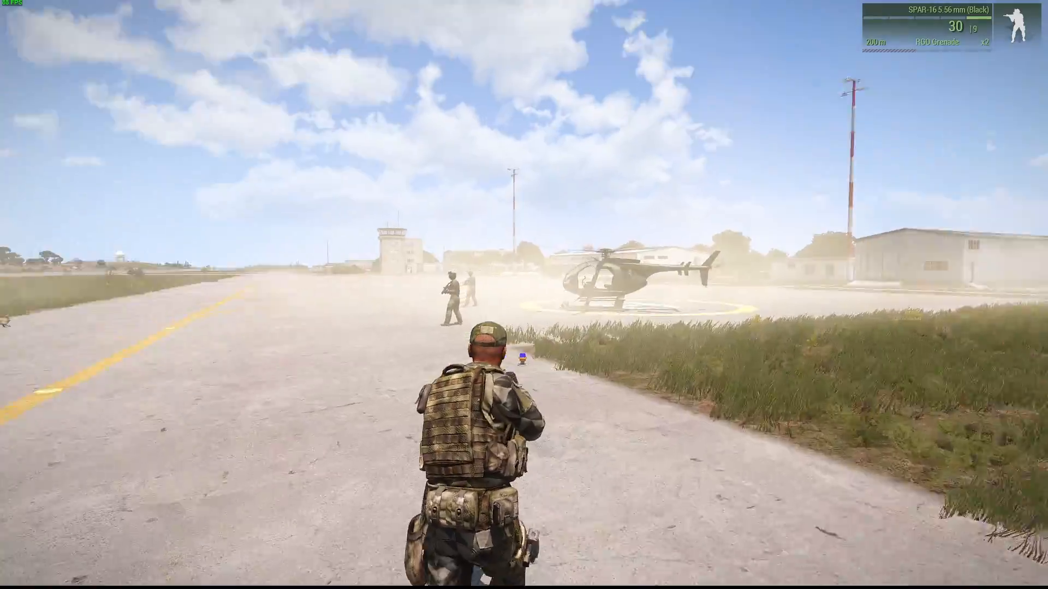
key("w")
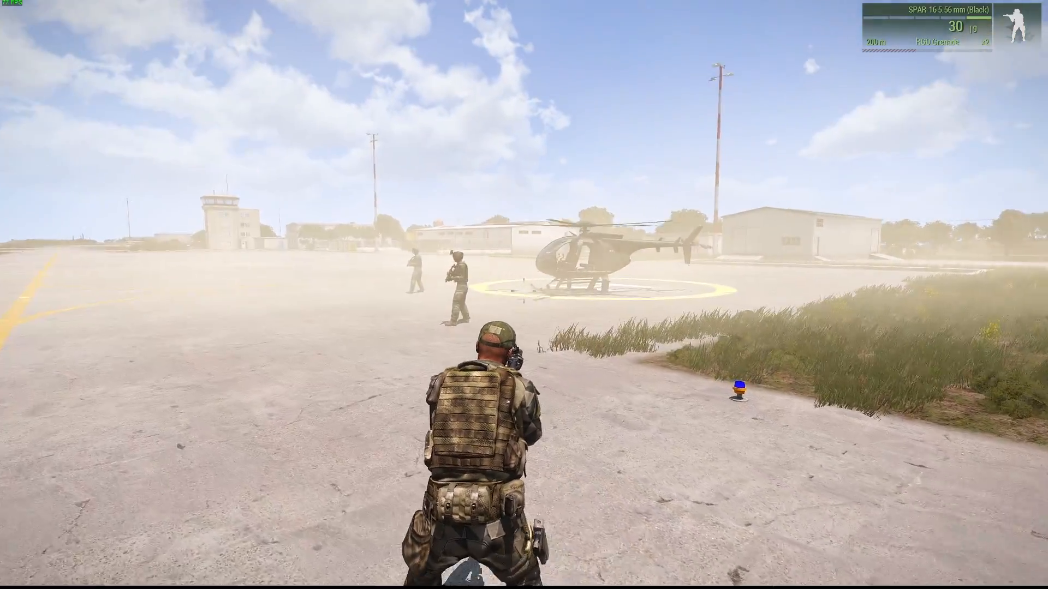
key("w")
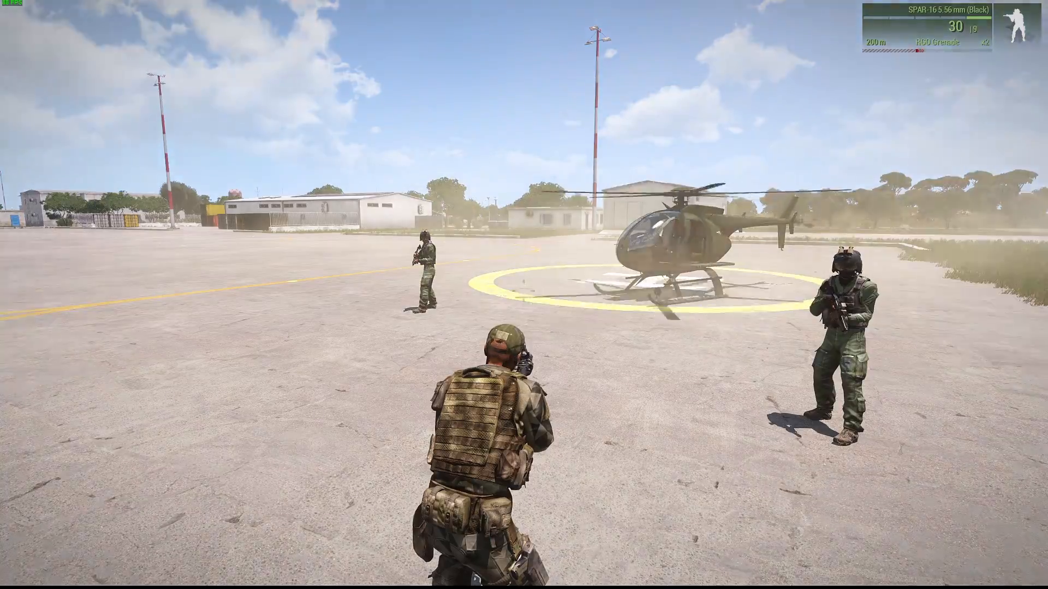
Check the fire team's situation at the beach from the Game Master view, flying from the airport to the patrol area.
key("y")
key("BackSpace")
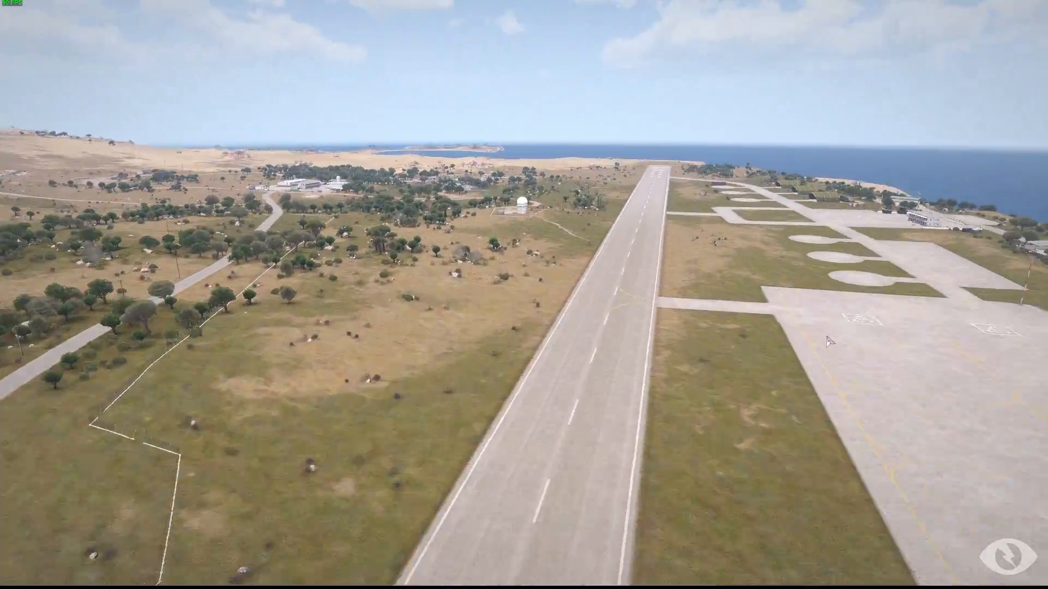
key("w")
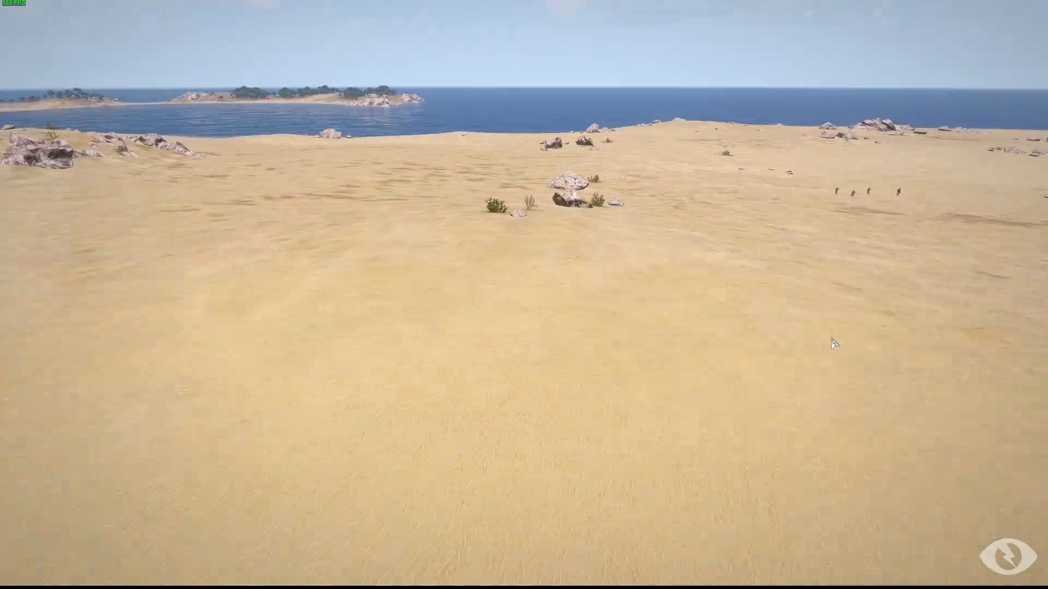
key("w")
key("d")
right_click_drag(831, 339, 611, 328)
key("z")
key("d")
key("s")
key("d")
key("d")
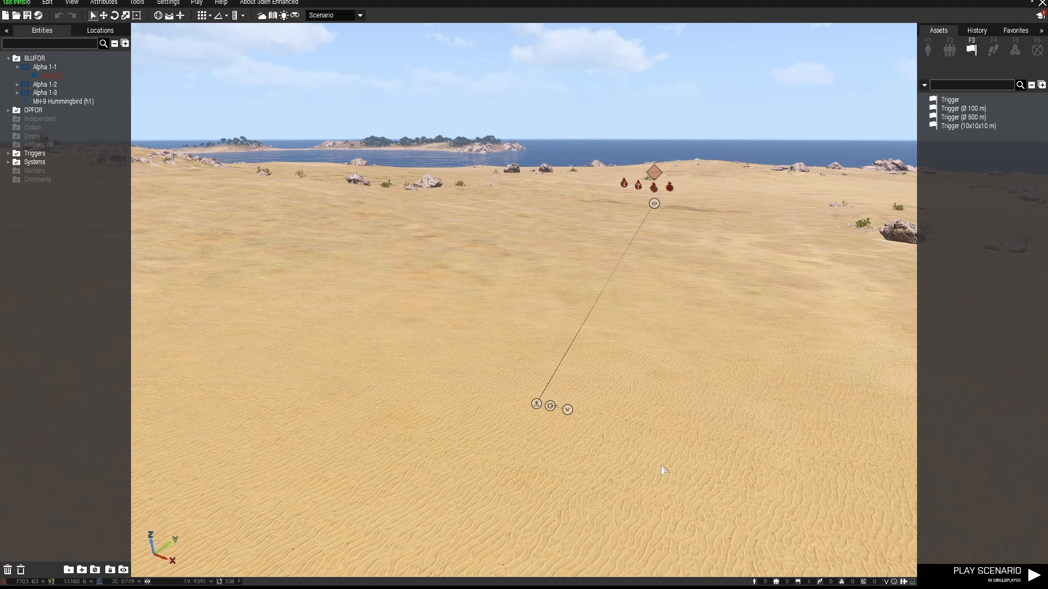
Search the empty objects for "invi" and place a Helipad (Invisible) on the beach beside the transport unload waypoint.
right_click_drag(601, 463, 617, 463)
key("a")
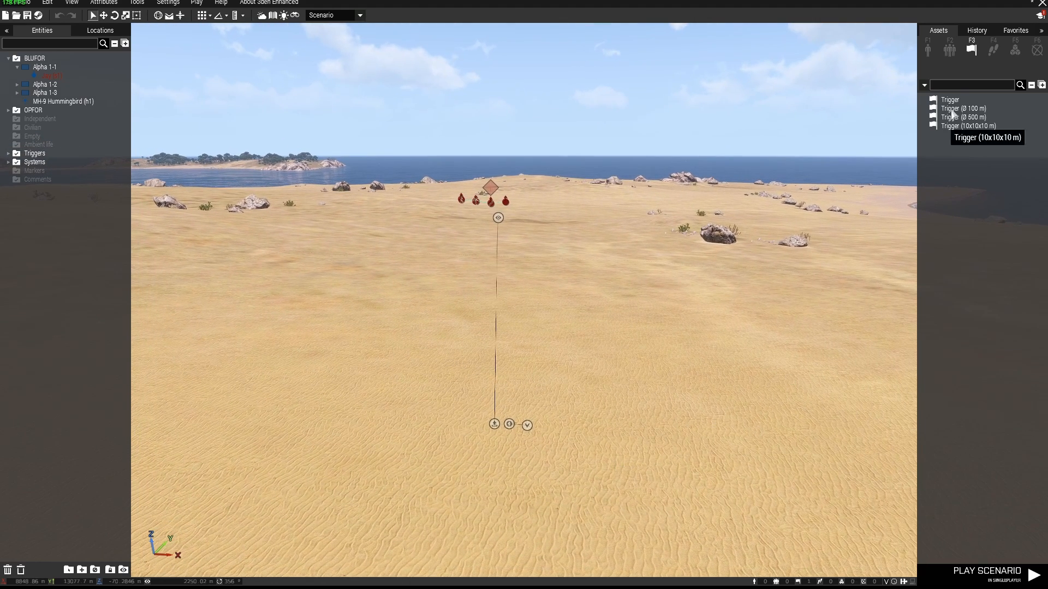
left_click(928, 51)
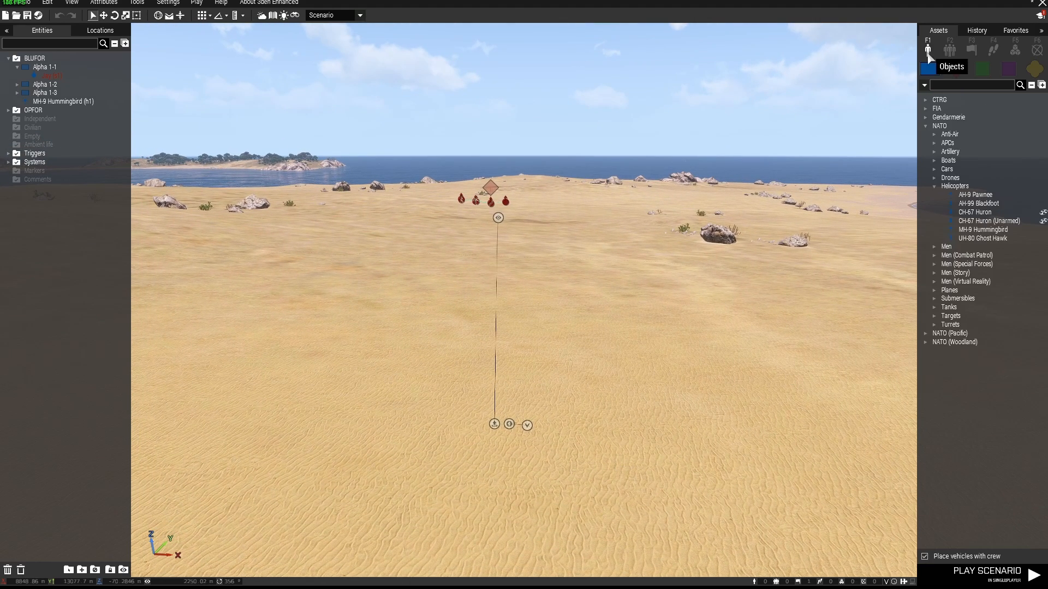
left_click(1035, 71)
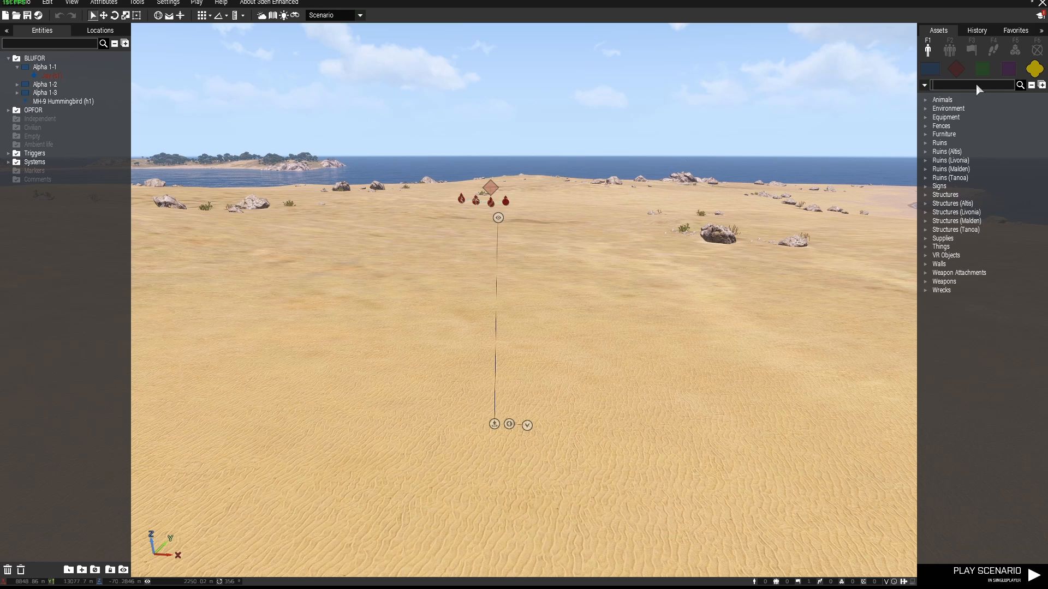
type("invi")
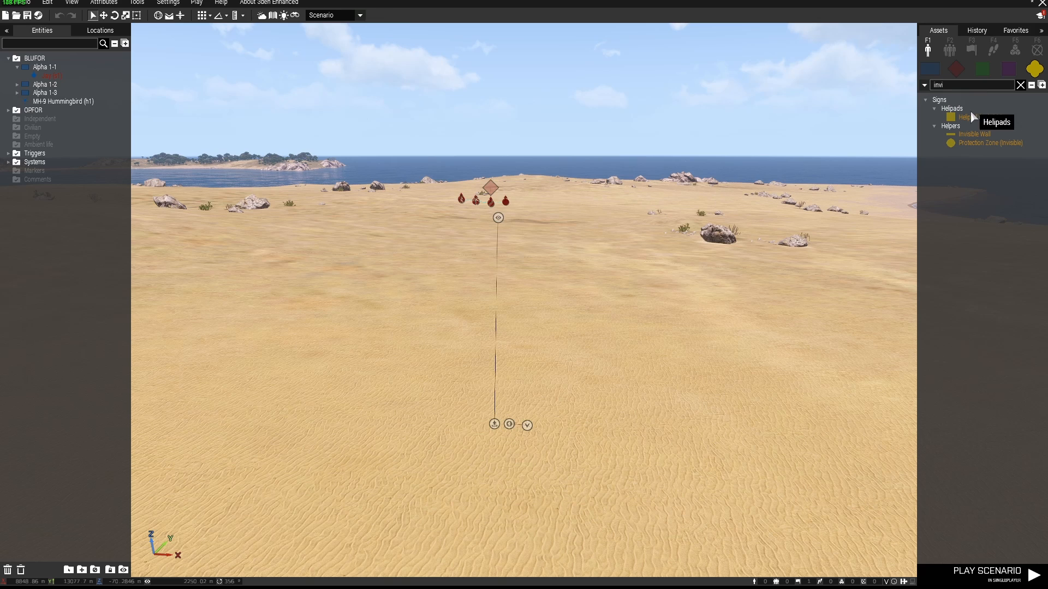
left_click(973, 118)
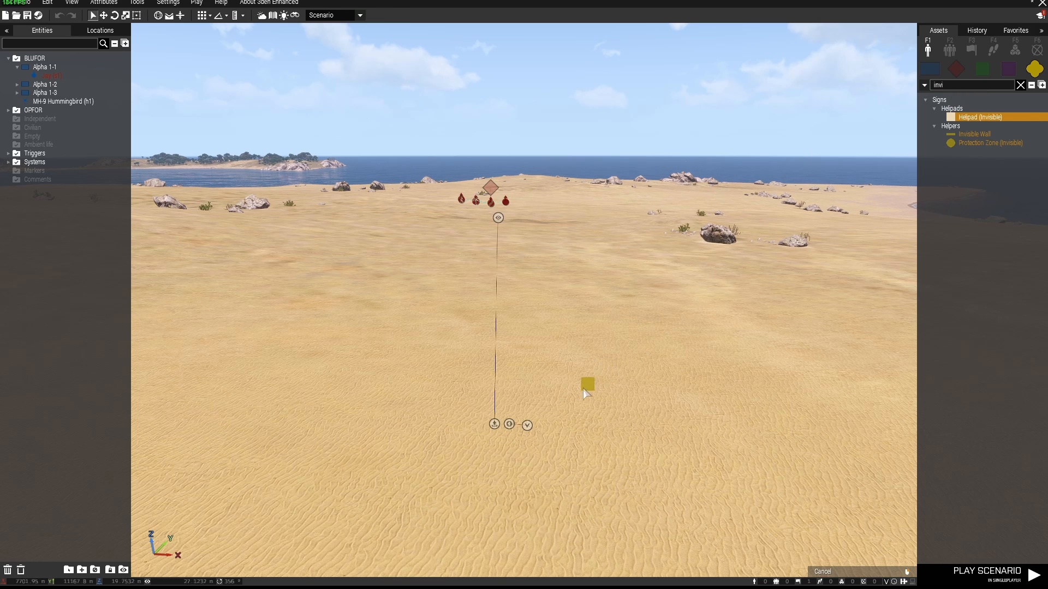
left_click(511, 441)
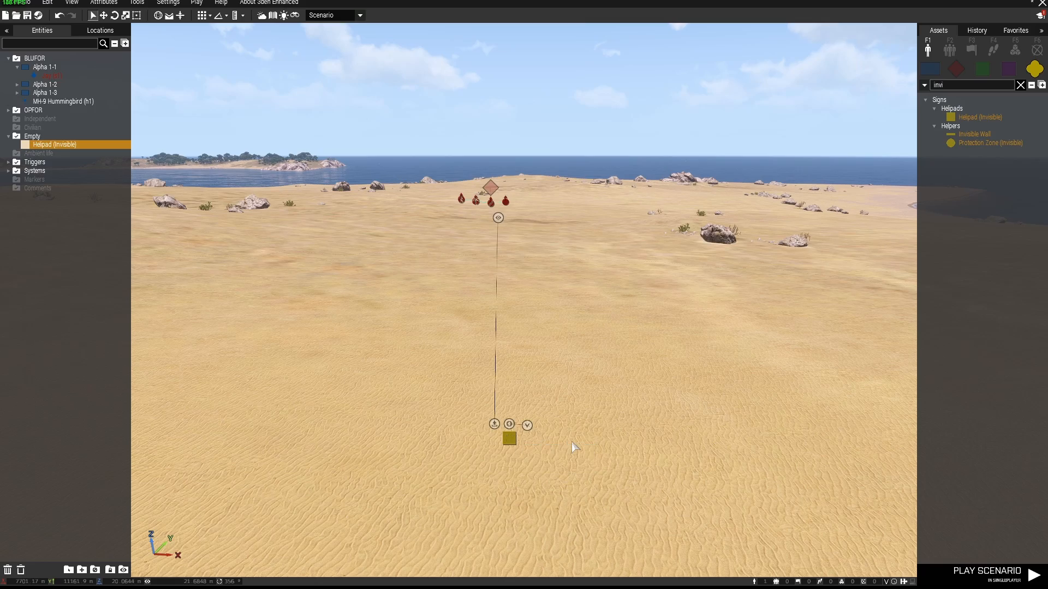
Align the invisible helipad more closely with the helicopter's unload waypoints on the beach.
right_click_drag(592, 446, 479, 414)
left_click_drag(423, 379, 434, 374)
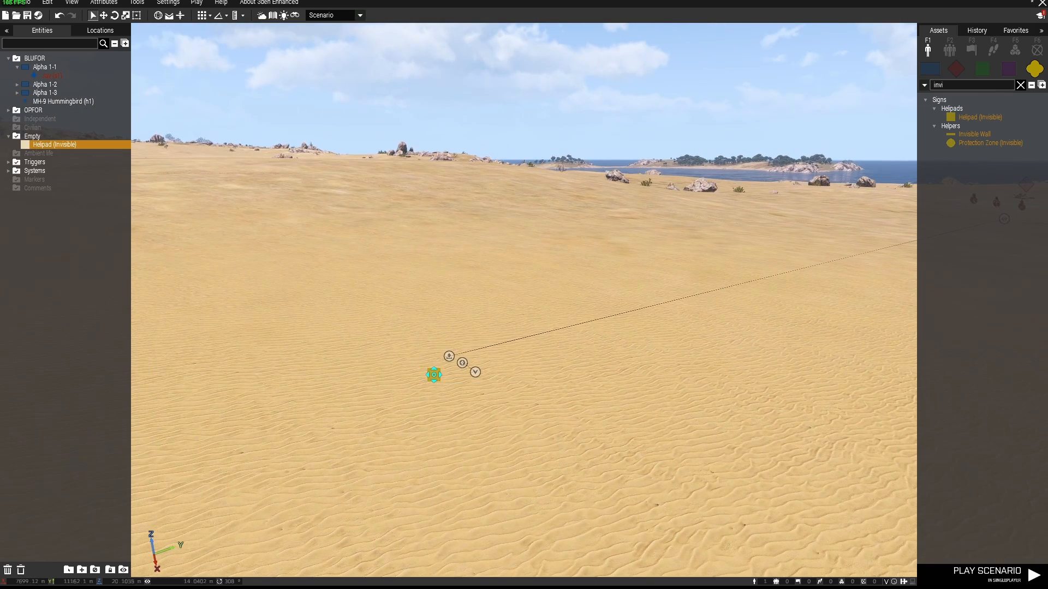
right_click_drag(473, 398, 443, 403)
left_click_drag(414, 311, 418, 329)
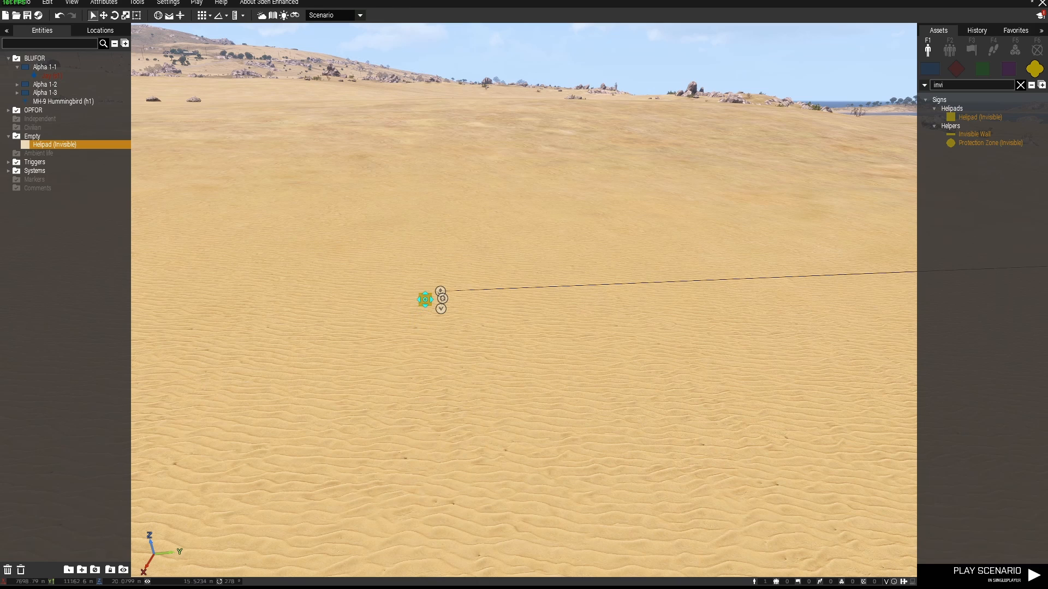
right_click_drag(407, 338, 403, 337)
key("BackSpace")
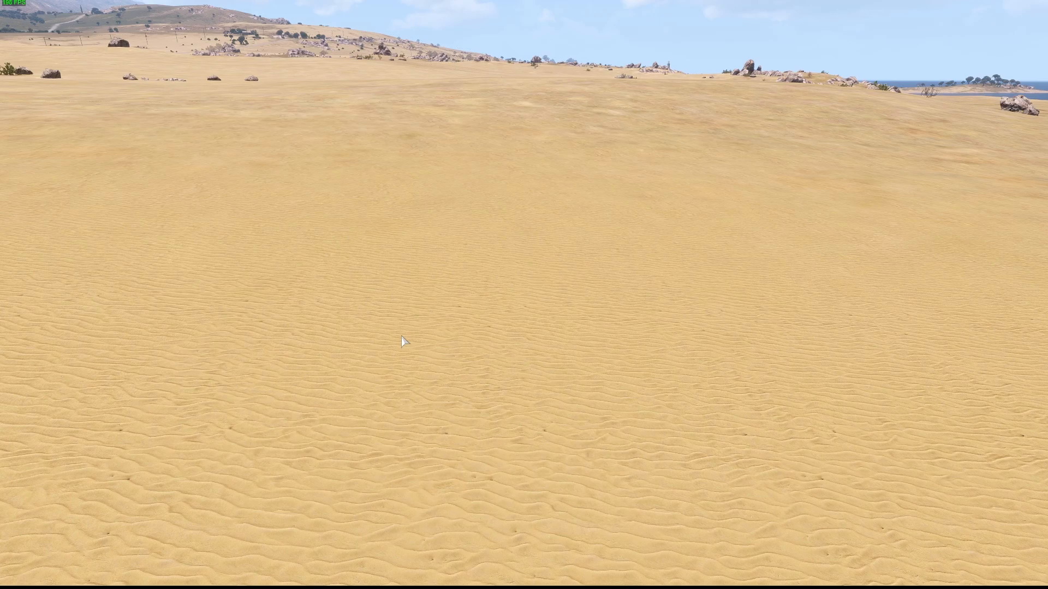
key("BackSpace")
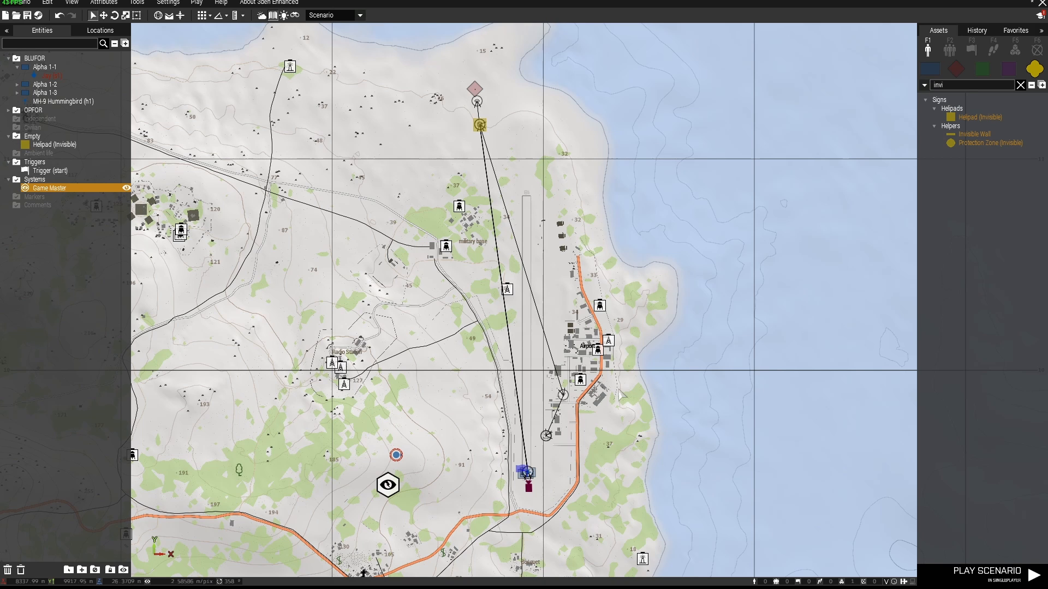
Duplicate the fire team, helicopter with pilots, enemy patrol, invisible helipad and start trigger, with their waypoints, on the map.
scroll(620, 393, "down", 5)
scroll(620, 394, "up", 5)
left_click_drag(422, 64, 612, 532)
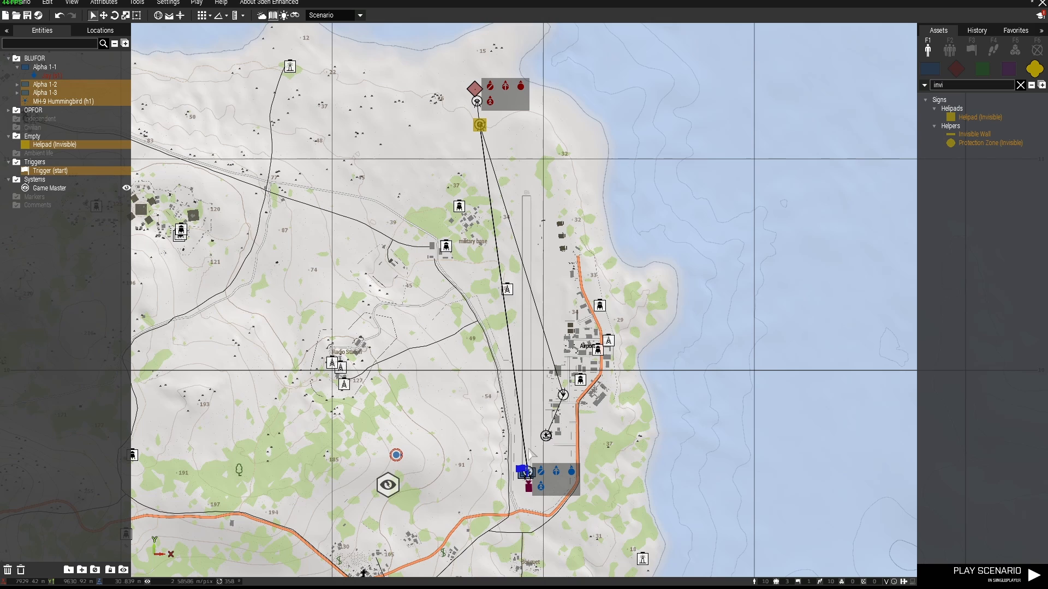
key("ctrl+v")
key("s")
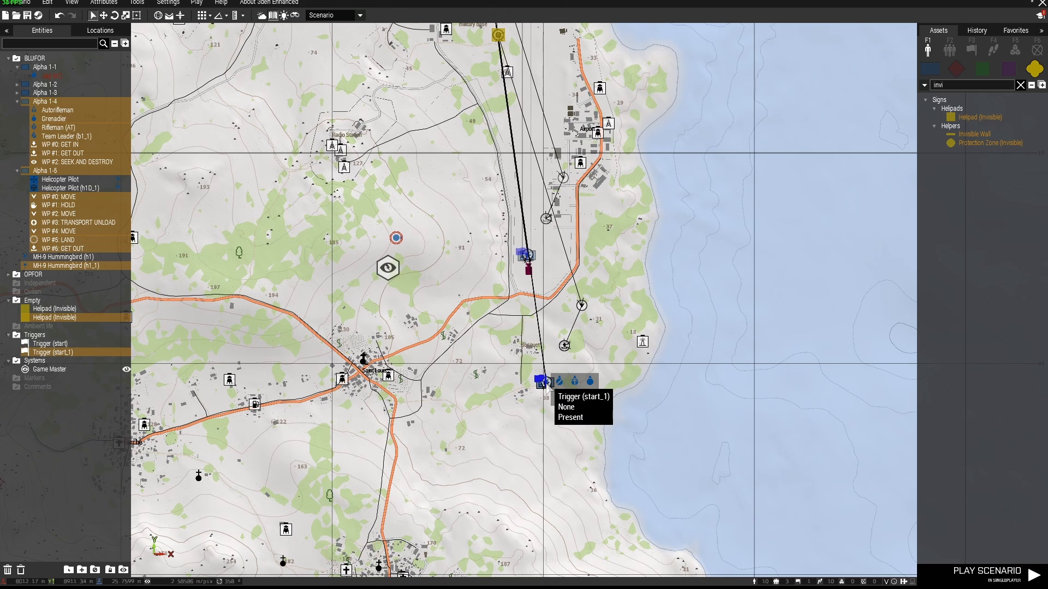
Move the duplicated set onto the runway so its helicopter and fire team stand just ahead of the originals.
left_click_drag(548, 382, 527, 236)
key("m")
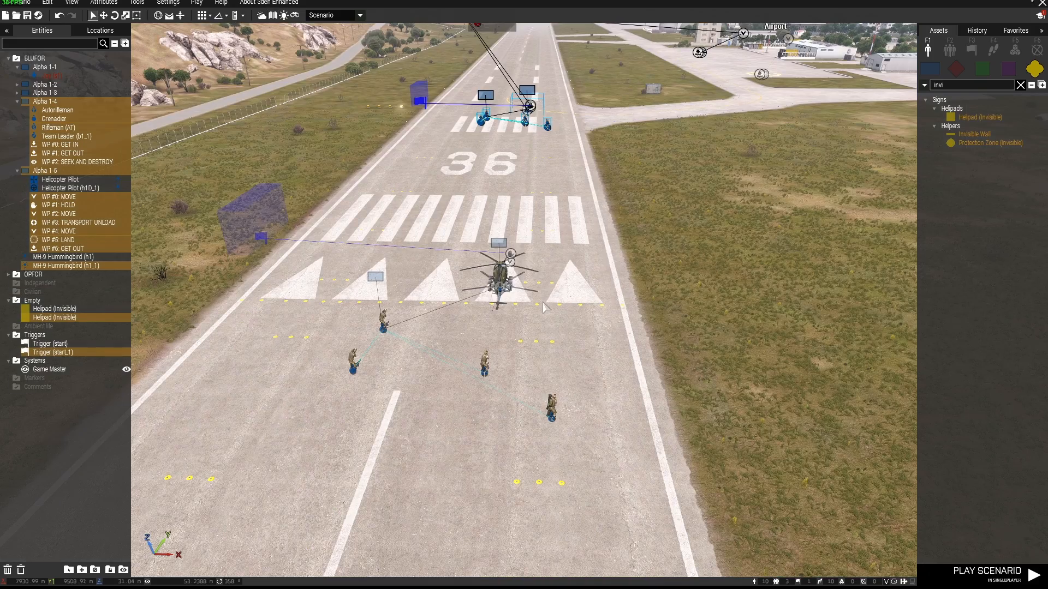
key("w")
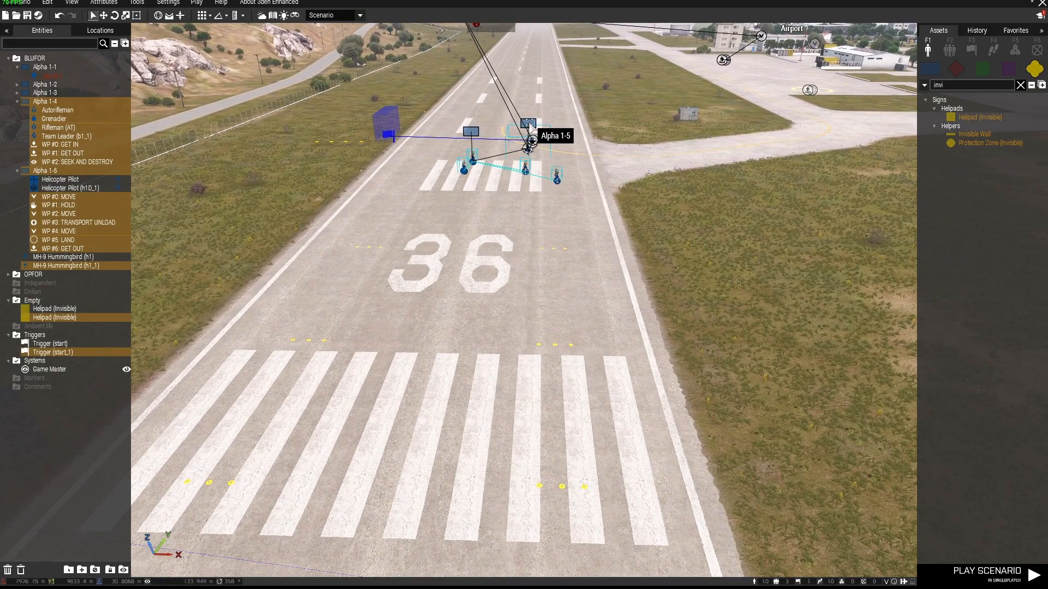
left_click_drag(531, 147, 536, 284)
key("q")
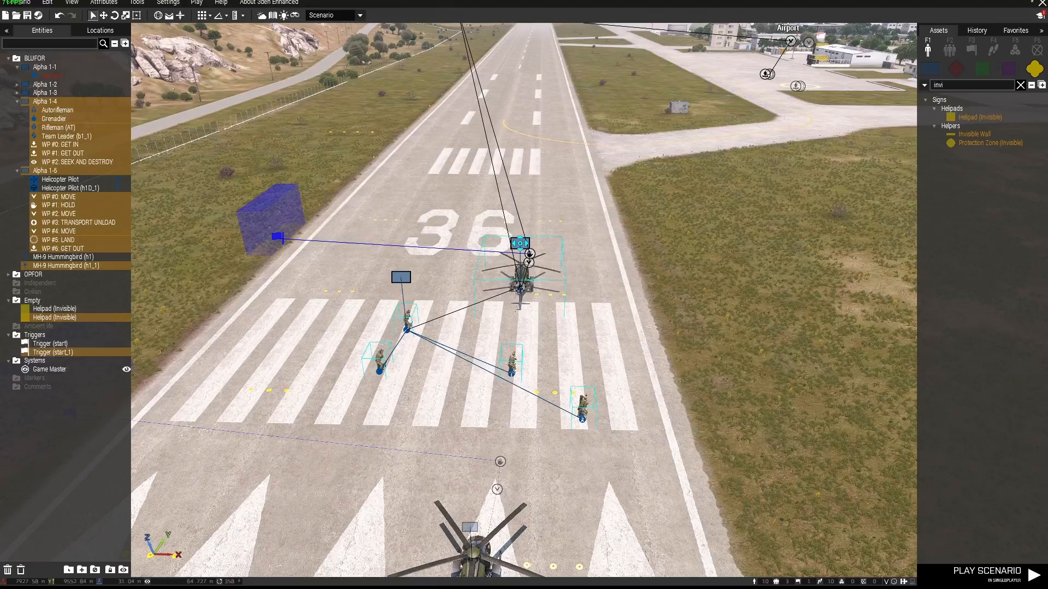
scroll(530, 261, "down", 5)
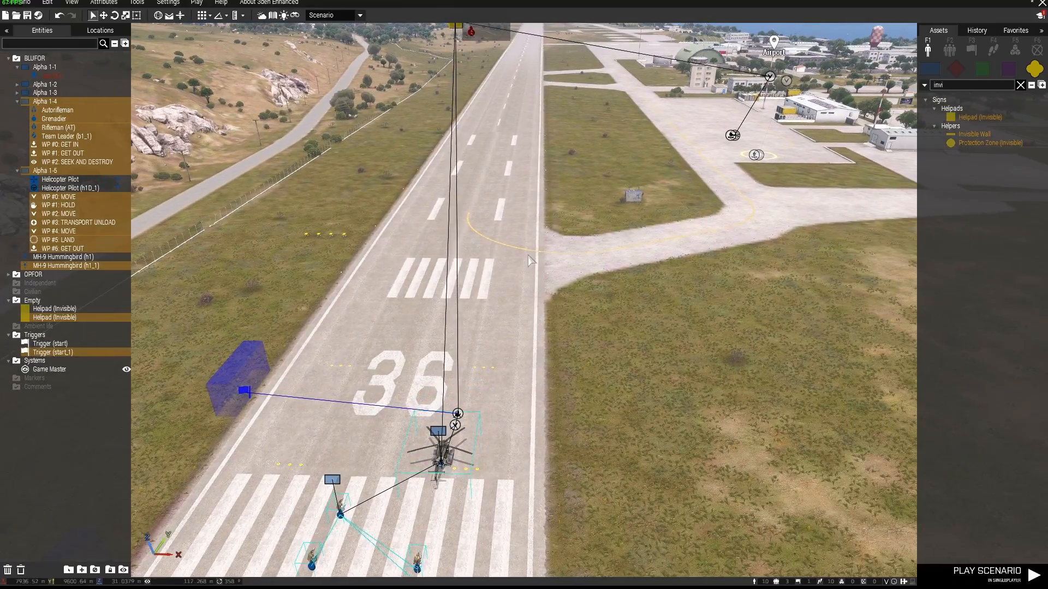
Paste a third helicopter and fire team set and position it on the runway beyond the 36 marking.
key("ctrl+shift+v")
key("s")
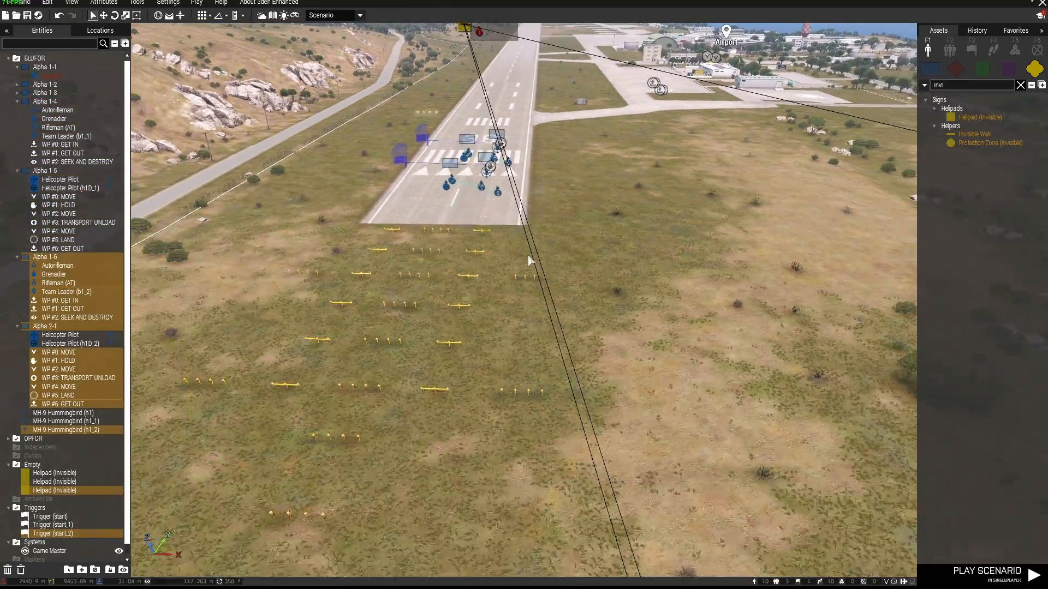
scroll(529, 260, "down", 6)
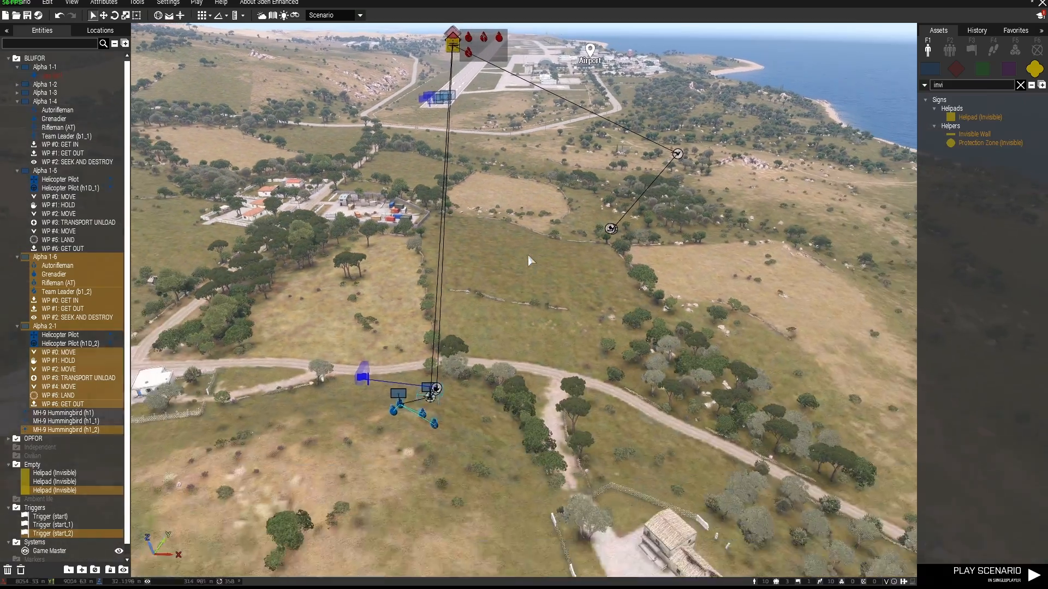
key("w")
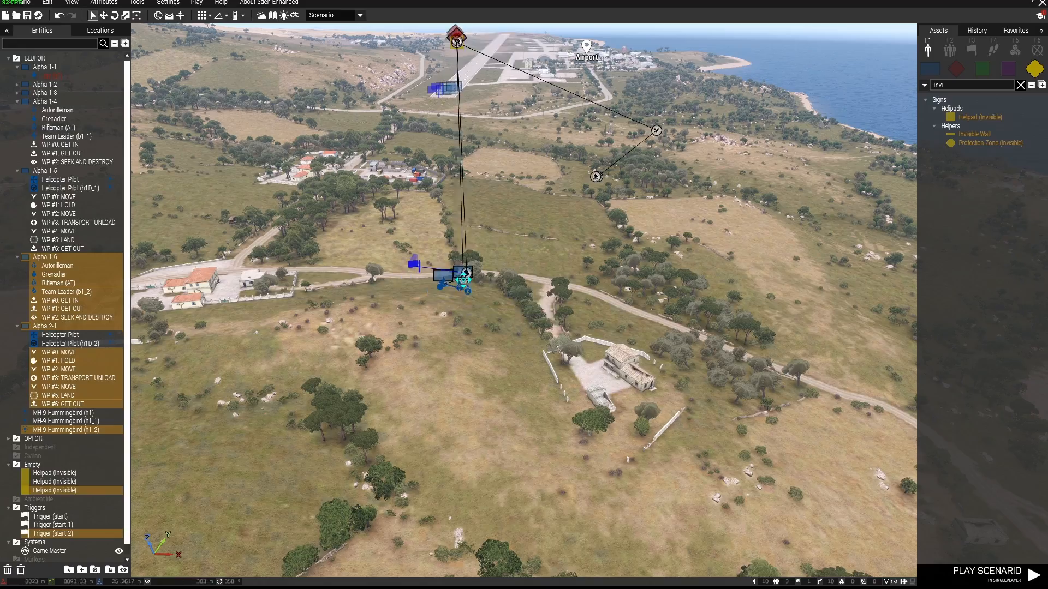
key("w")
key("w")
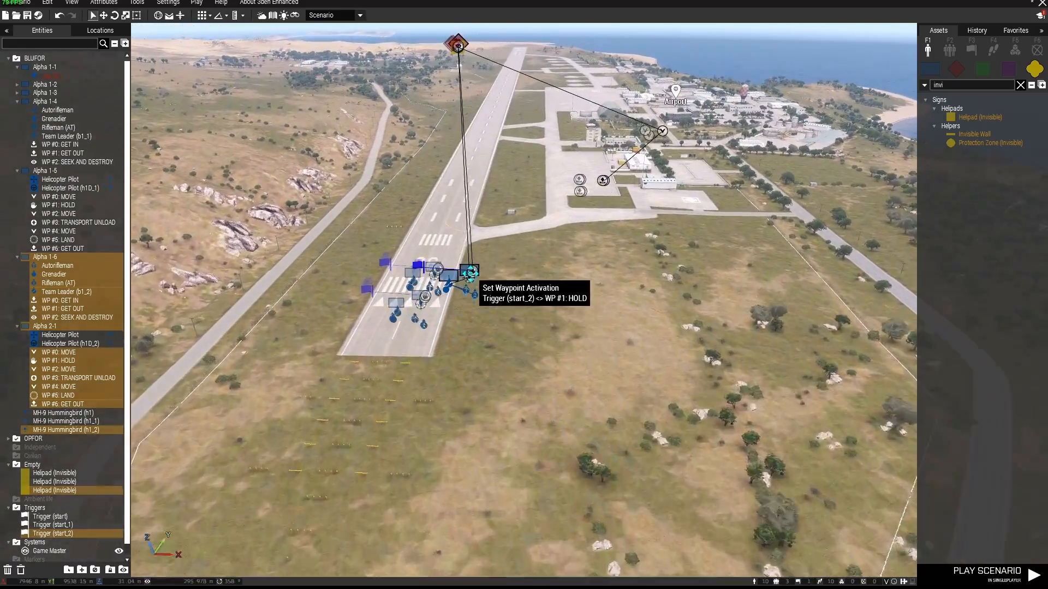
key("w")
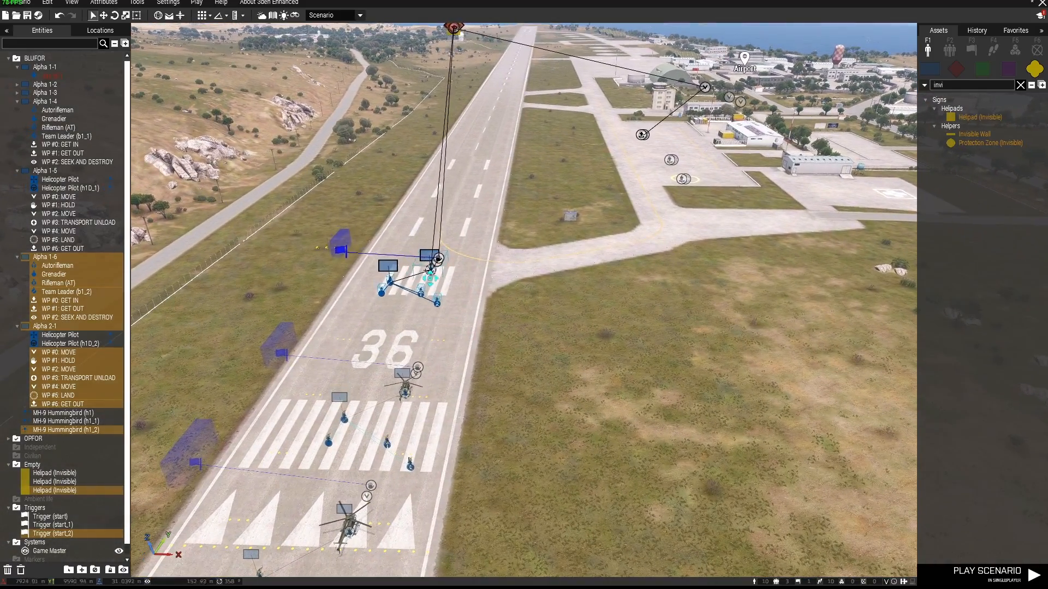
left_click(481, 344)
Check the Land and Get Out waypoints of all three helicopter groups on the airport apron.
key("w")
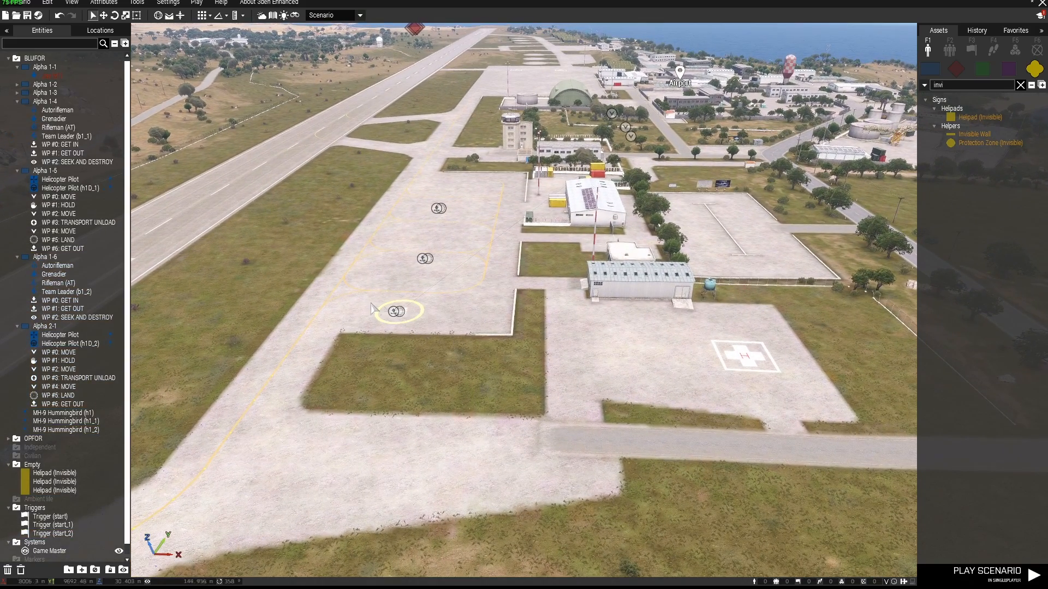
left_click_drag(474, 347, 404, 319)
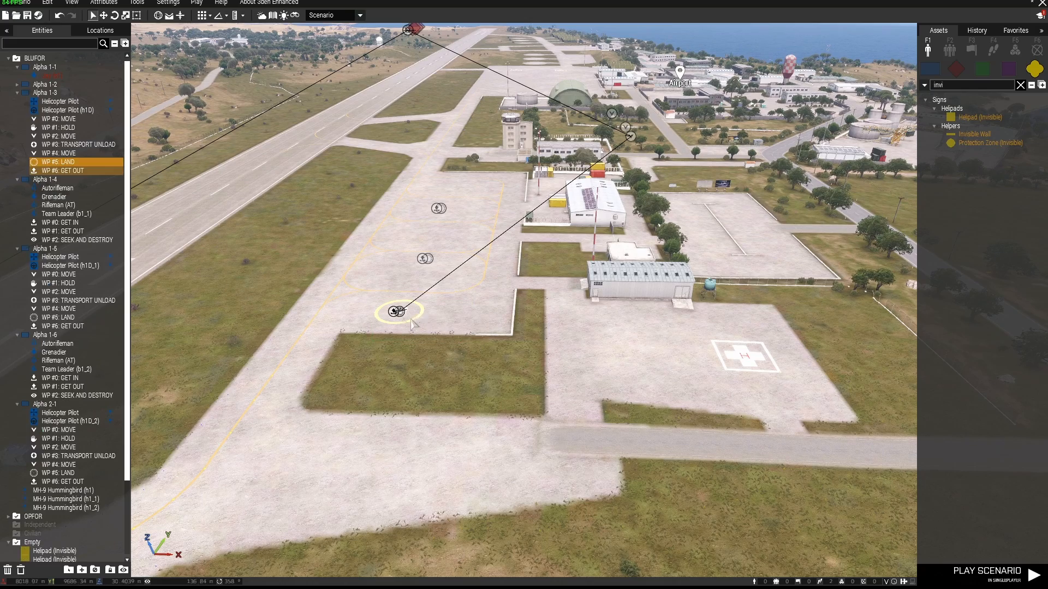
key("w")
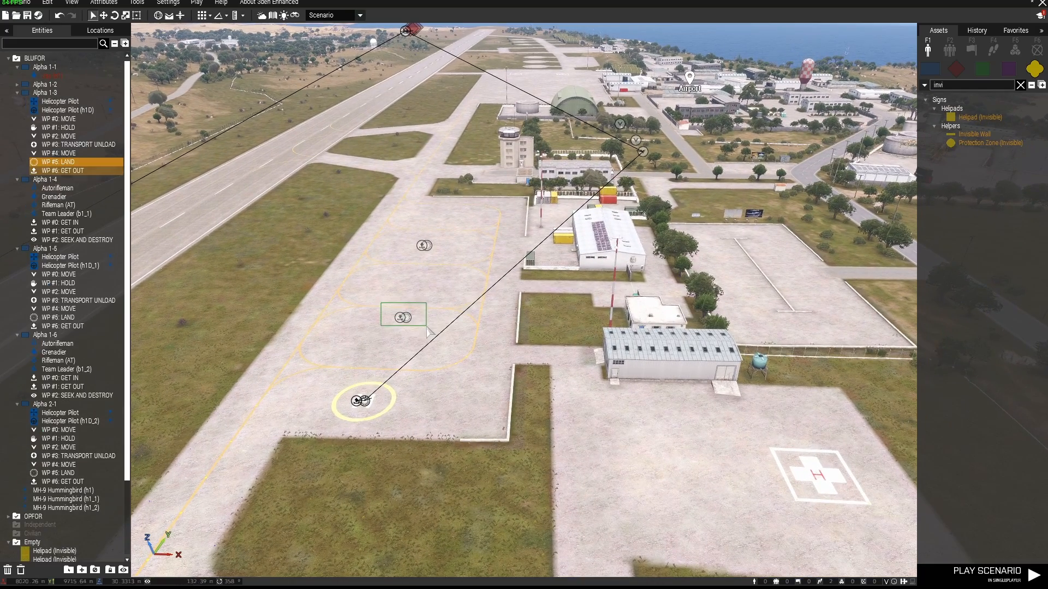
left_click_drag(426, 326, 427, 326)
key("w")
left_click_drag(379, 292, 423, 323)
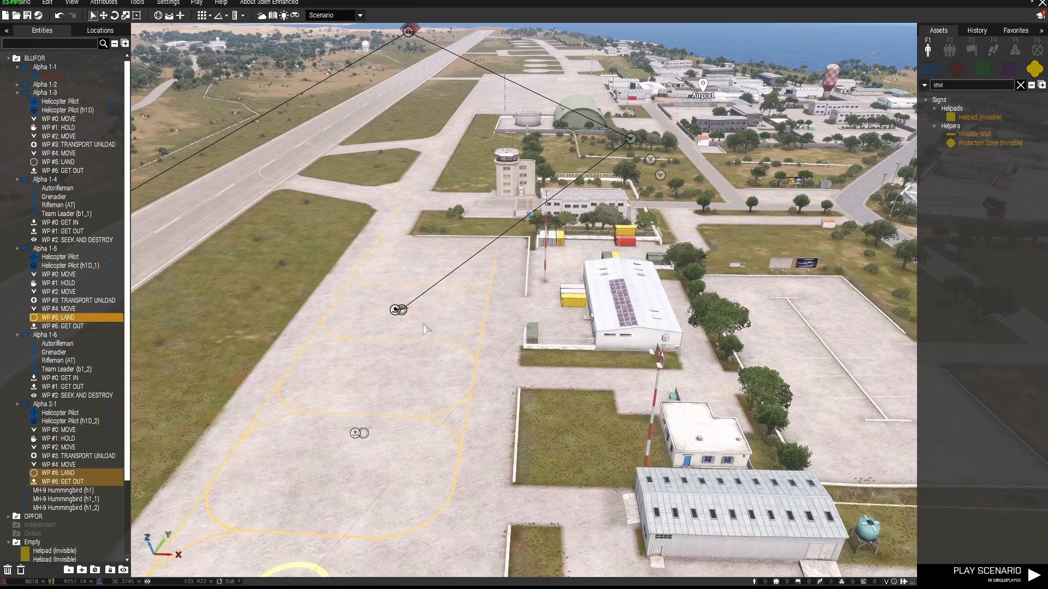
key("w")
Move the first beach helipad, with Alpha 1-2's Get Out and Alpha 1-3's Move and Transport Unload waypoints, away from the others.
right_click_drag(460, 349, 449, 347)
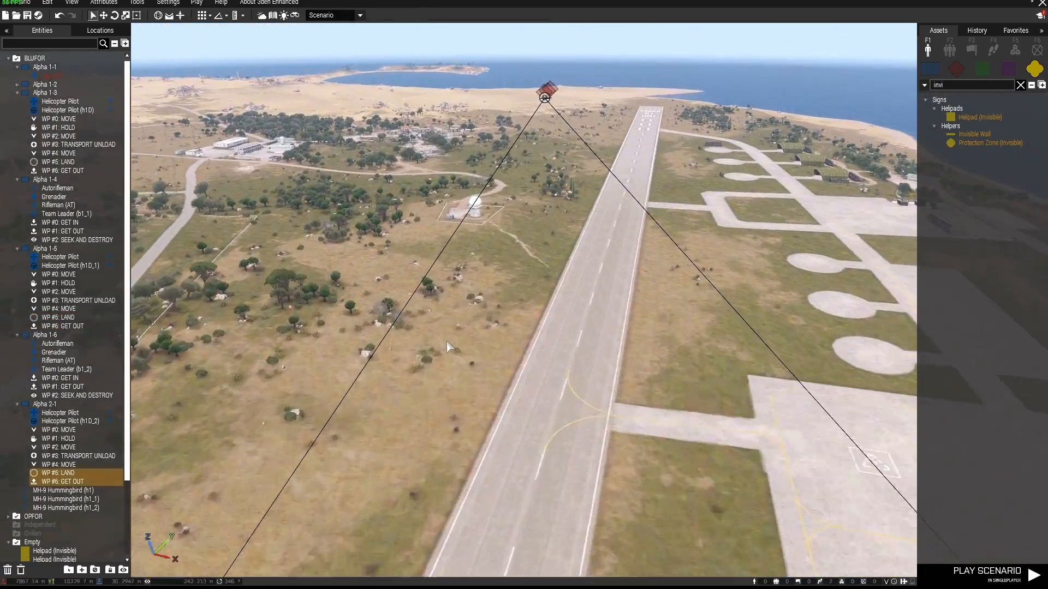
key("w")
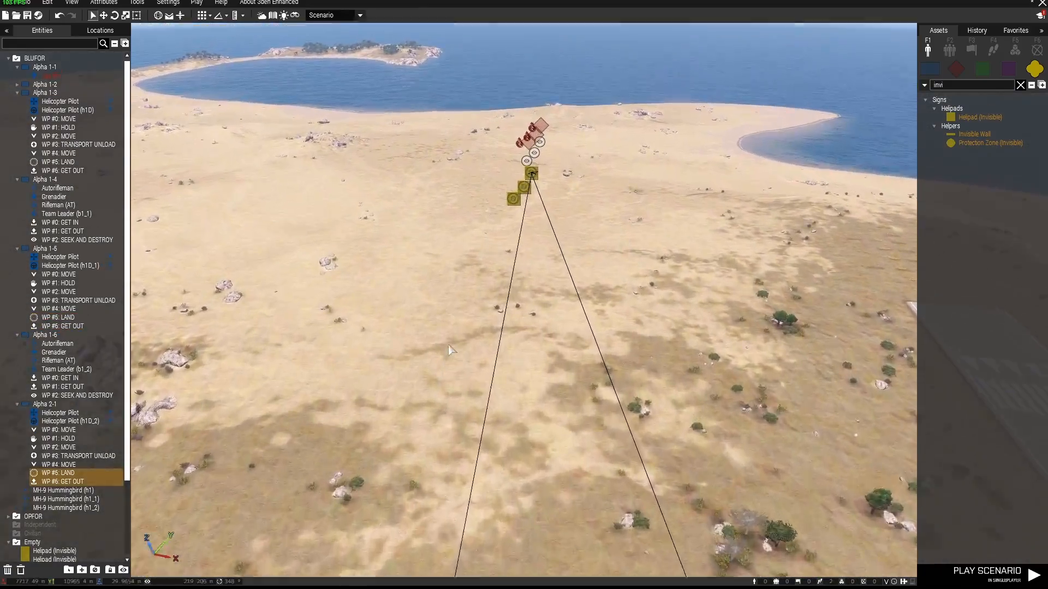
key("w")
key("w")
right_click_drag(452, 354, 435, 377)
left_click_drag(472, 420, 349, 356)
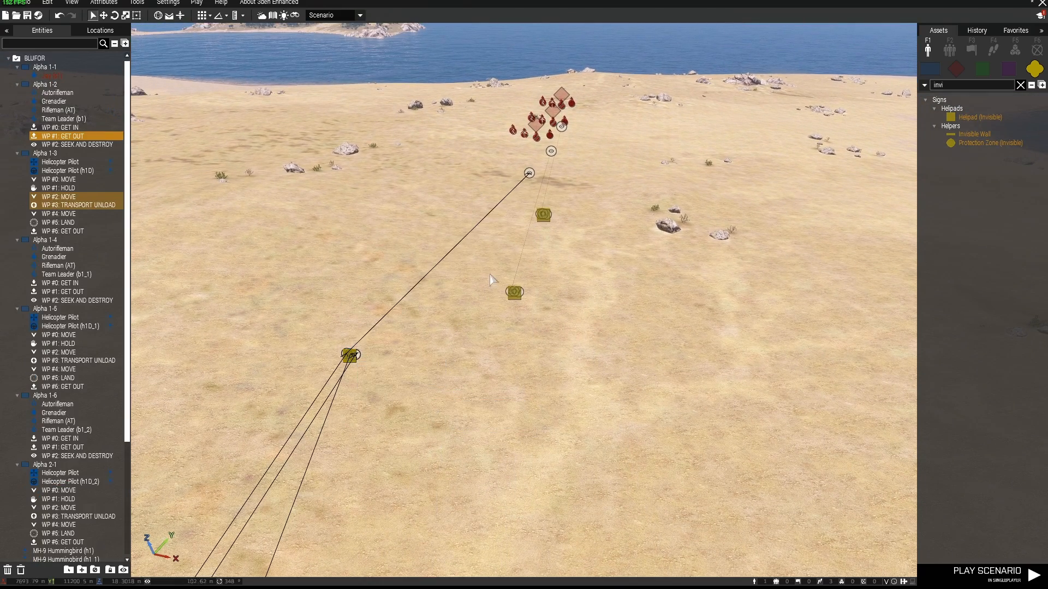
Line up the second and third helipads and their unload waypoints beside the first one, spaced across the beach.
left_click(514, 292)
left_click_drag(514, 292, 536, 369)
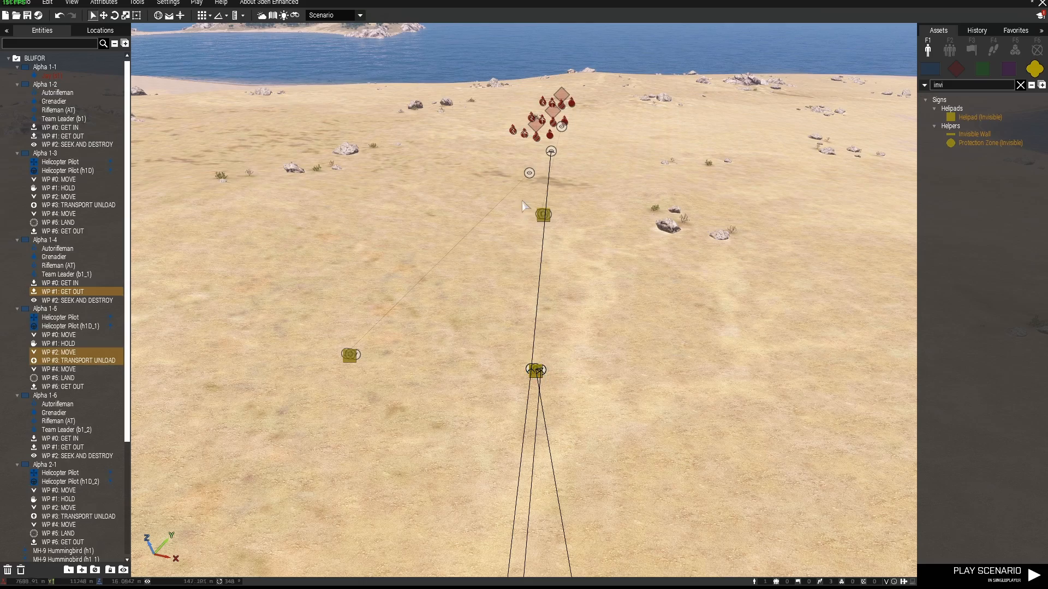
left_click(543, 215)
left_click_drag(543, 214, 710, 398)
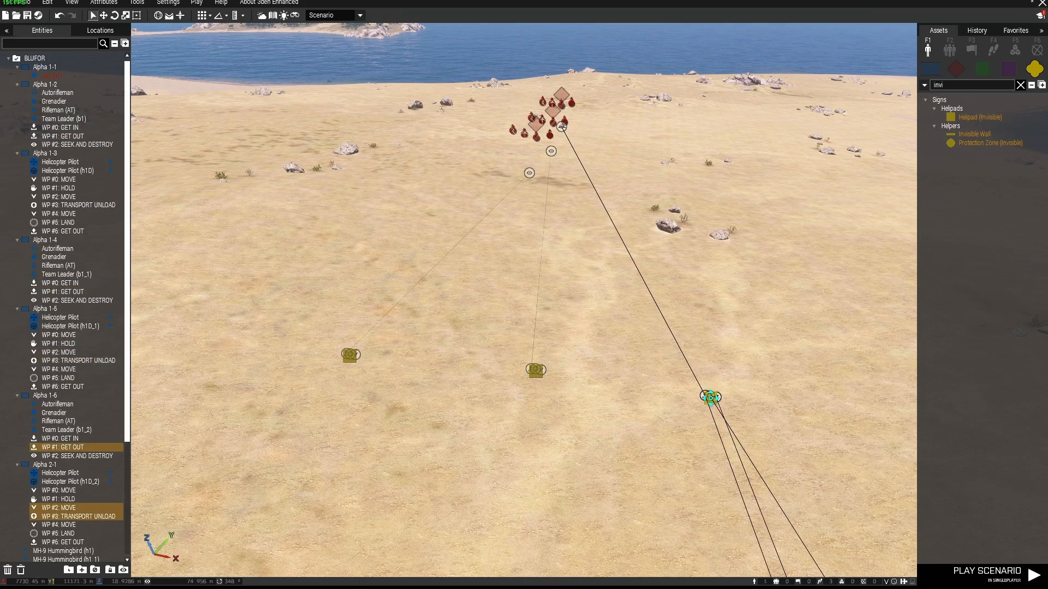
Spread the Seek and Destroy waypoints of Alpha 1-2, Alpha 1-4 and Alpha 1-6 side by side in front of the enemy groups.
key("w")
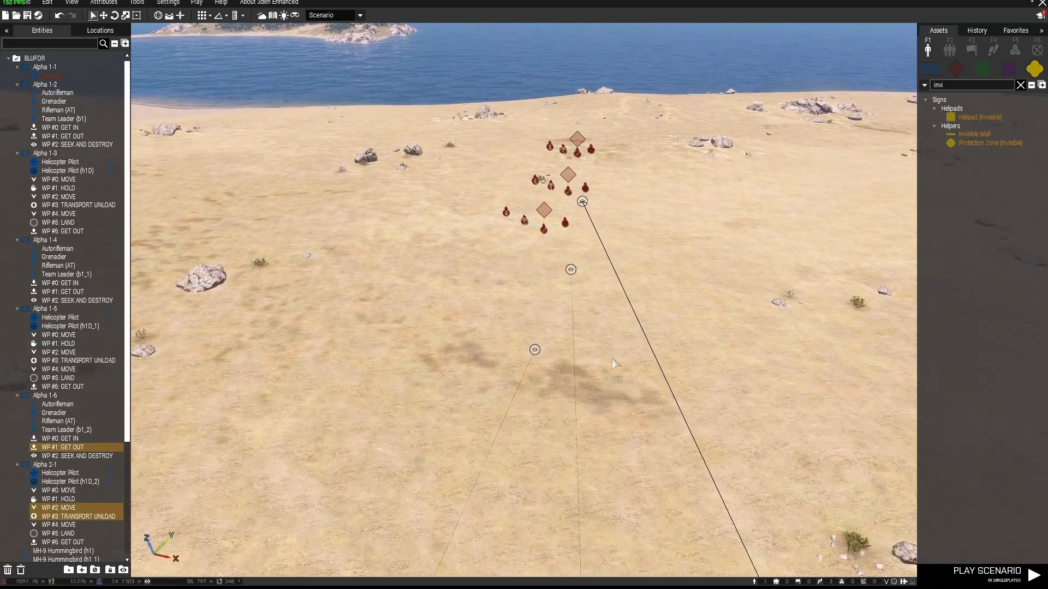
left_click_drag(535, 394, 490, 285)
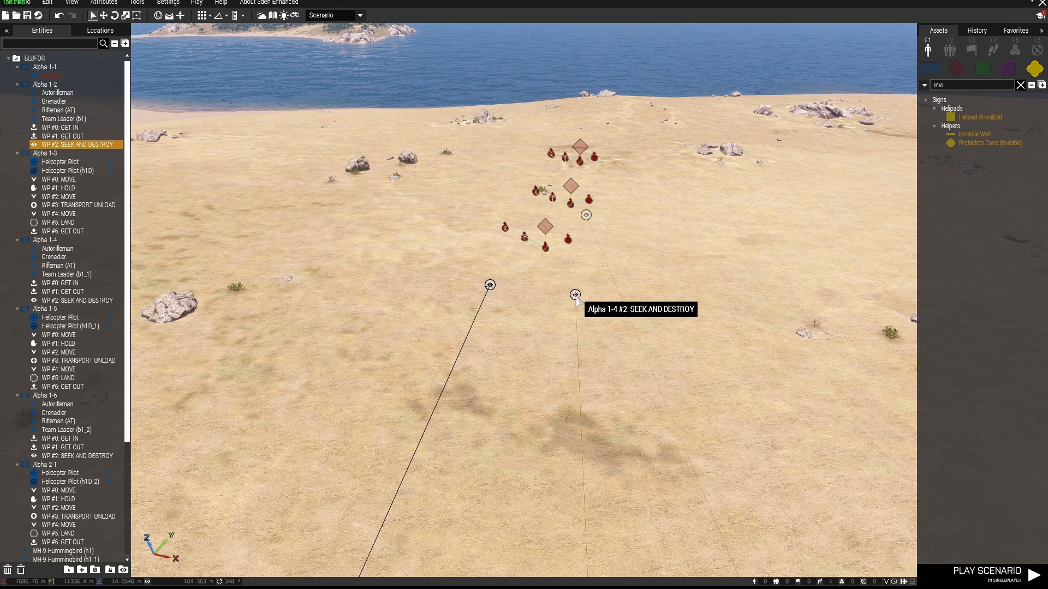
left_click_drag(575, 295, 570, 286)
left_click_drag(587, 215, 661, 289)
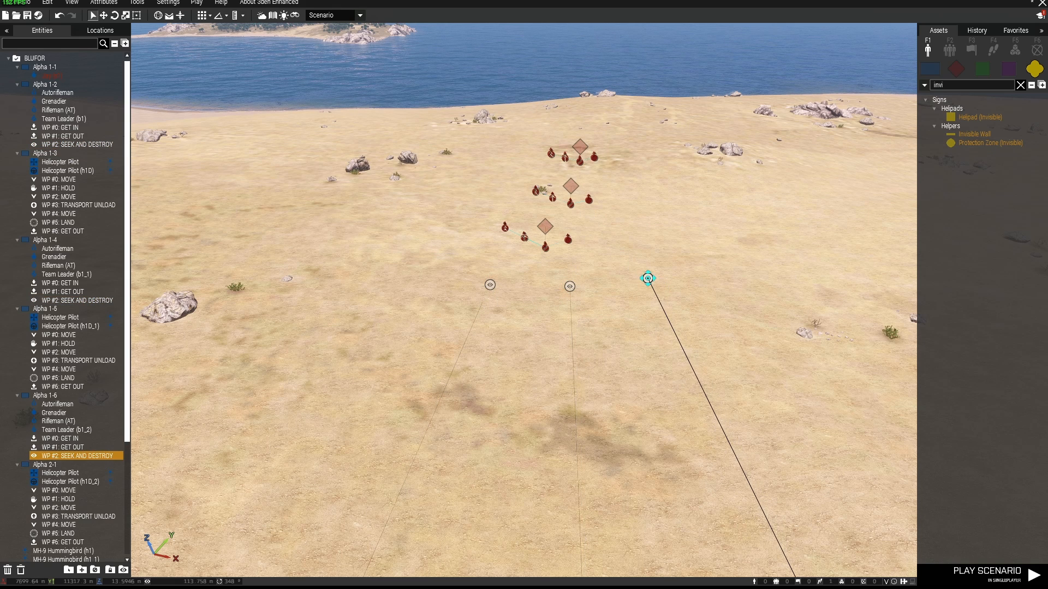
Space the three OPFOR groups in a row across the beach, each beyond one of the Seek and Destroy waypoints.
left_click(581, 148)
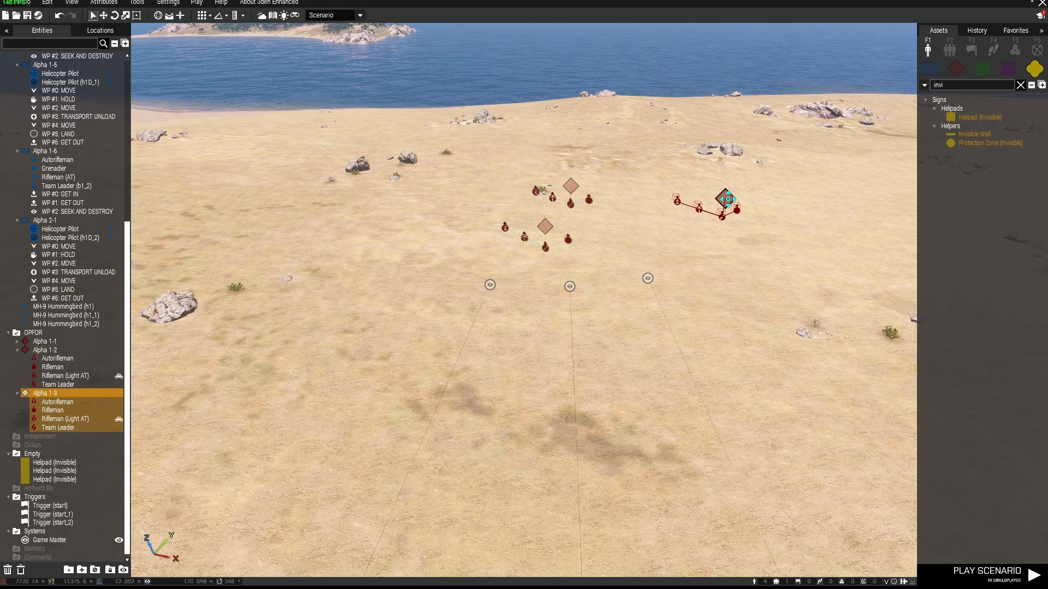
left_click_drag(571, 190, 642, 205)
left_click_drag(546, 229, 507, 201)
Set OPFOR Alpha 1-1's combat mode to Do Not Fire Unless Fired Upon, Keep Formation and its behavior to Safe.
double_click(507, 200)
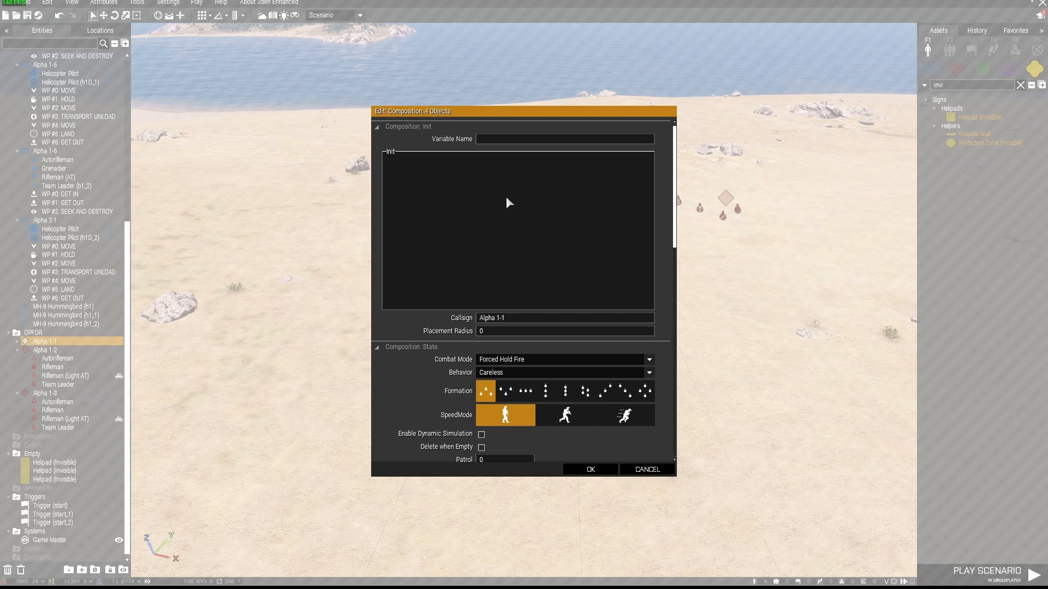
left_click(548, 359)
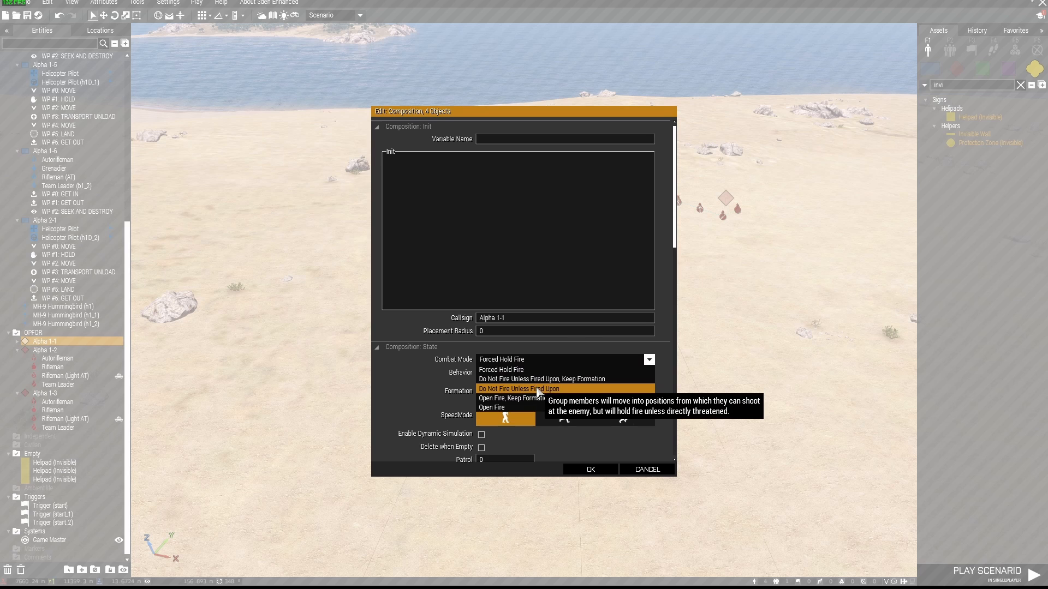
scroll(534, 402, "down", 1)
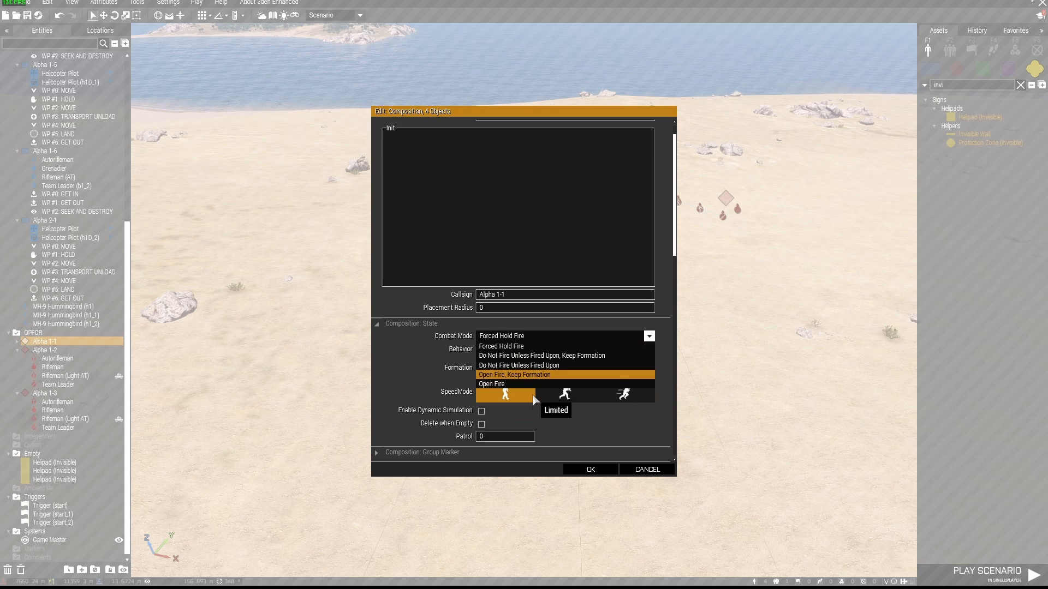
left_click(516, 358)
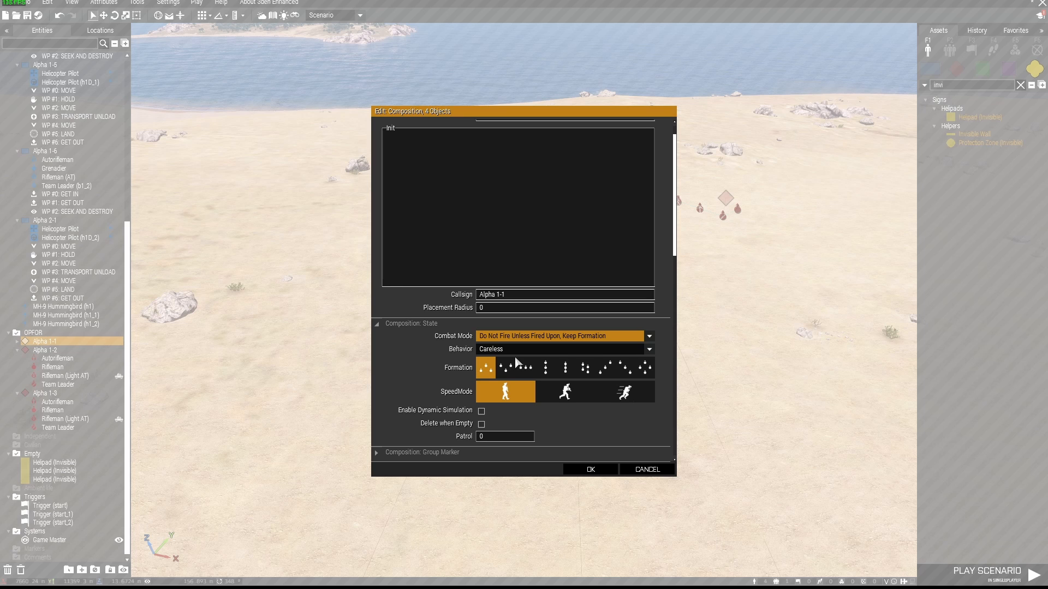
left_click(516, 349)
left_click(513, 368)
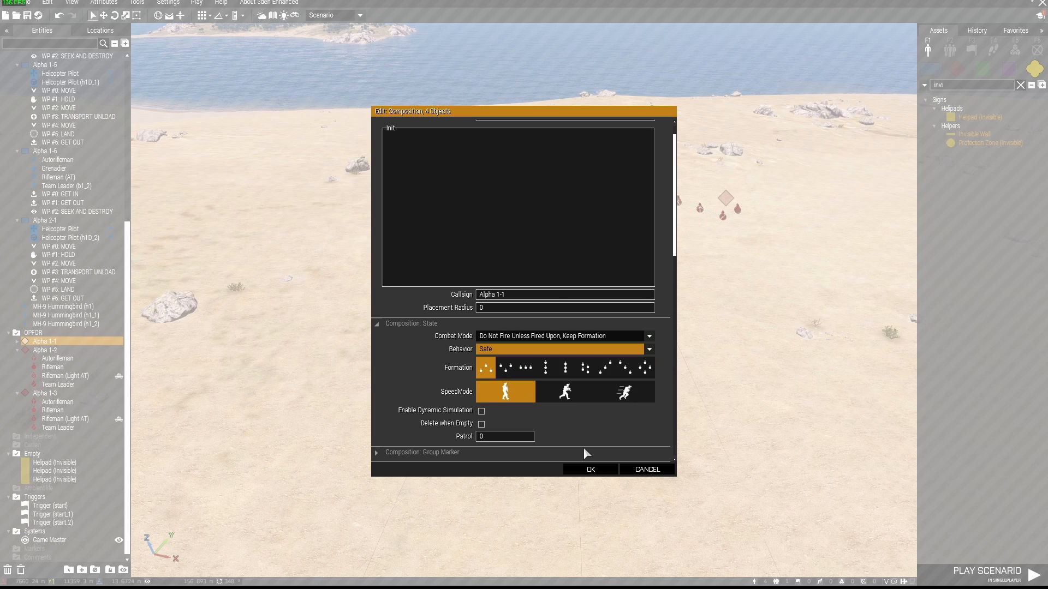
left_click(589, 470)
Set OPFOR Alpha 1-2's combat mode to Do Not Fire Unless Fired Upon and its behavior to Safe.
double_click(641, 201)
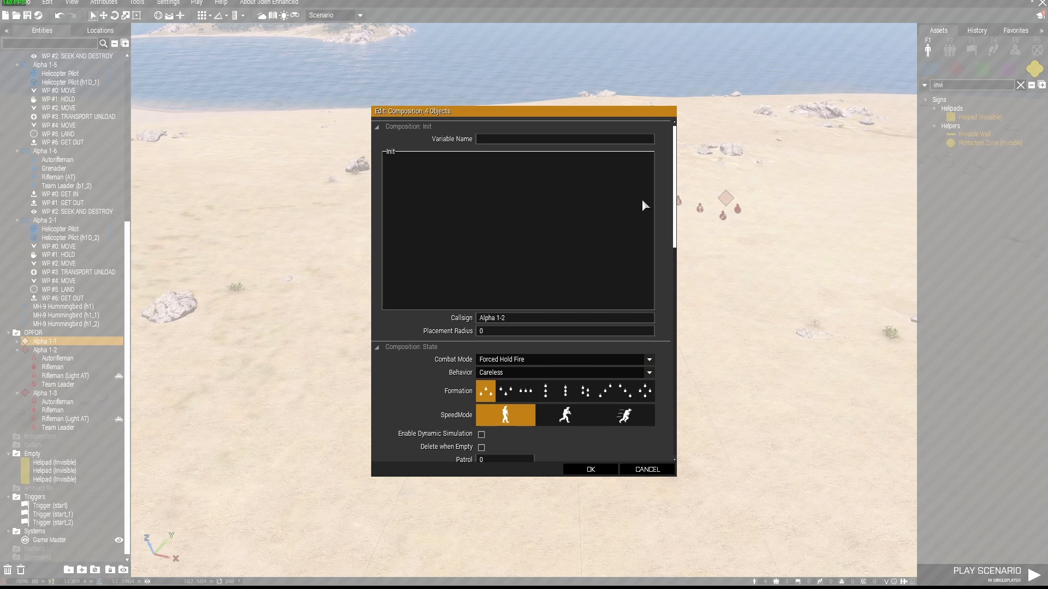
left_click(565, 360)
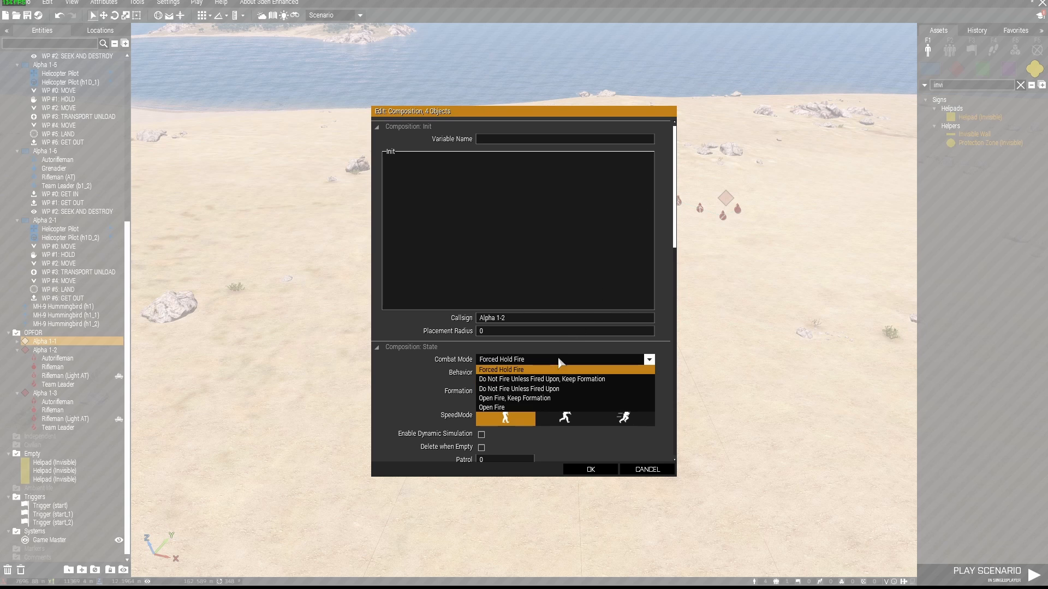
left_click(554, 388)
left_click(531, 372)
left_click(532, 393)
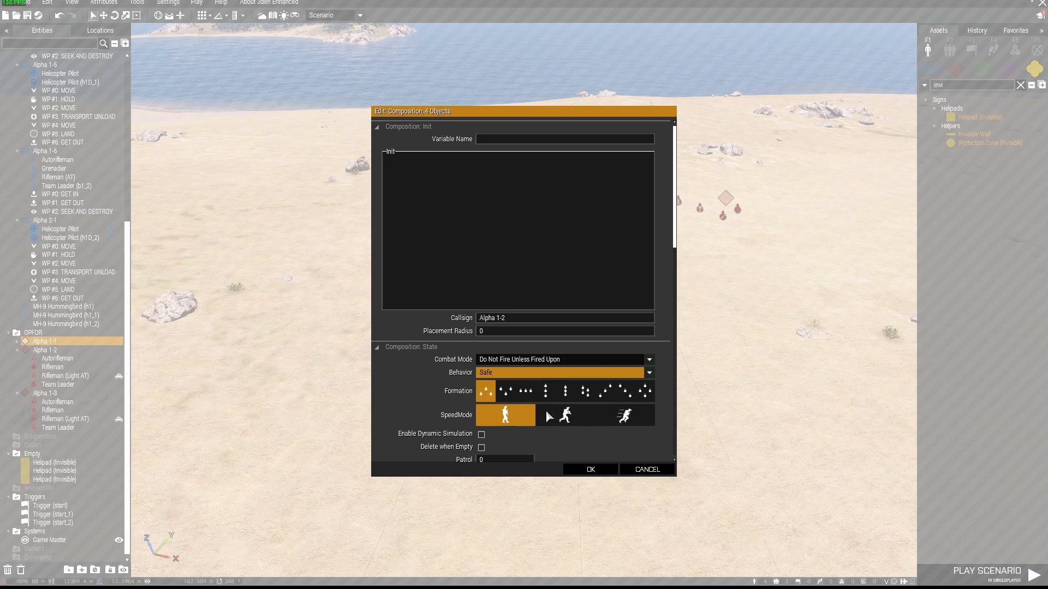
left_click(589, 470)
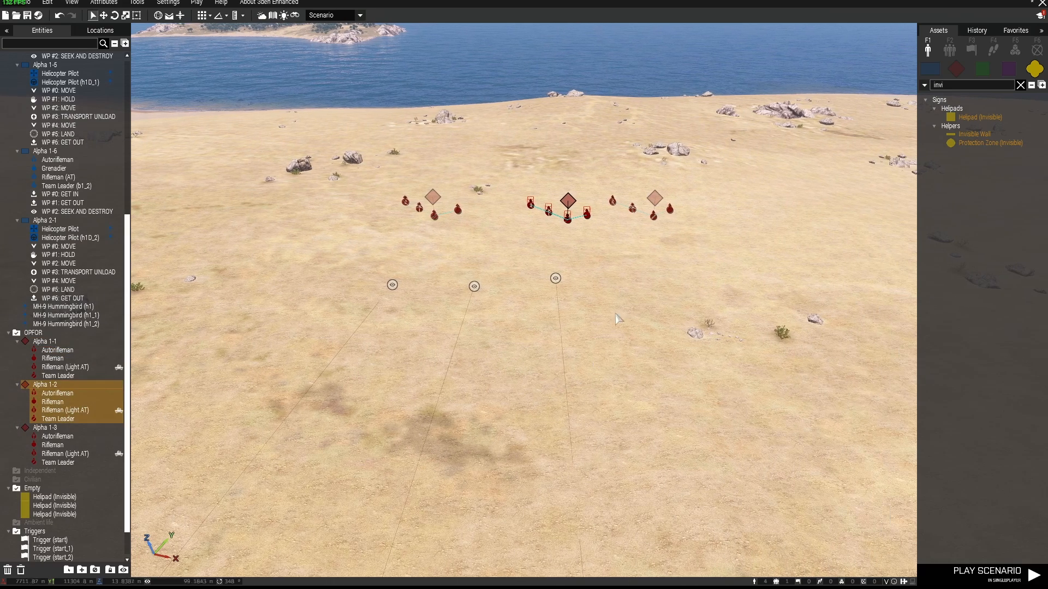
Set OPFOR Alpha 1-3's combat mode to Do Not Fire Unless Fired Upon, Keep Formation and its behavior to Safe.
double_click(655, 200)
left_click(532, 359)
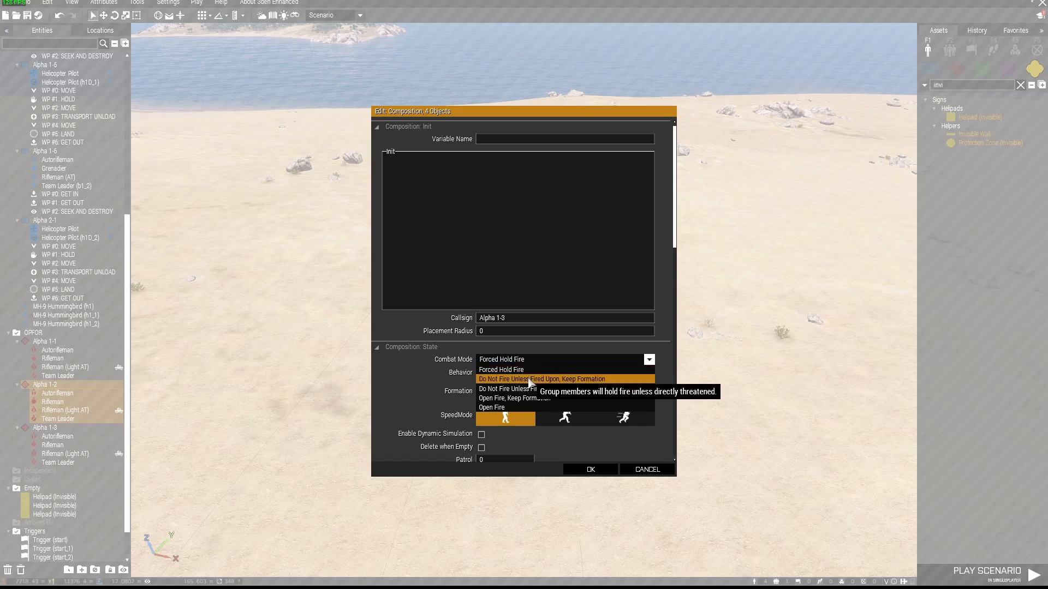
left_click(524, 379)
left_click(503, 371)
left_click(505, 391)
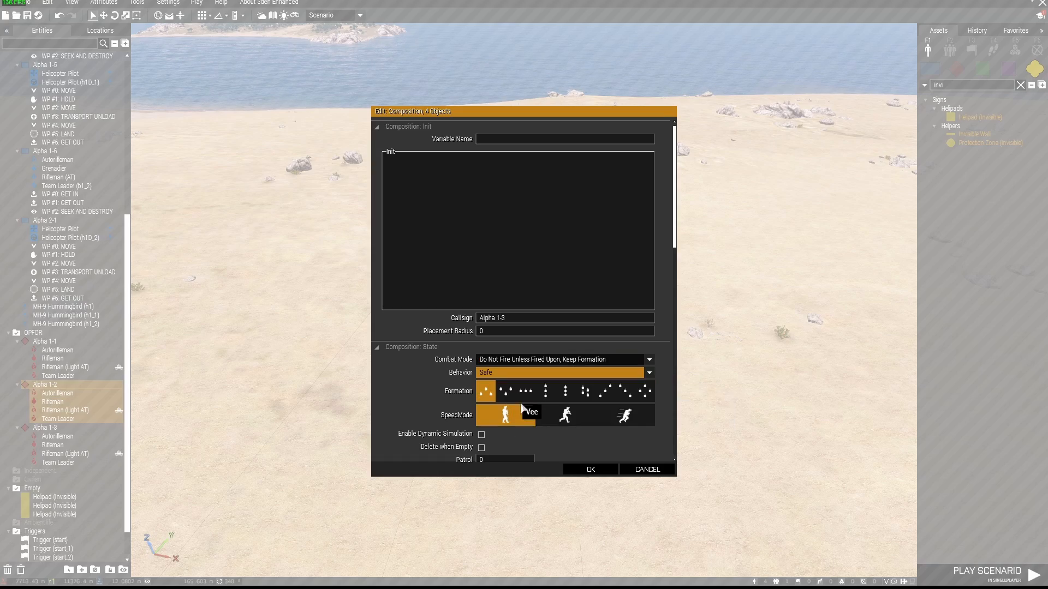
left_click(583, 470)
Return to the airport runway and delete the start_2 trigger.
right_click_drag(590, 470, 689, 460)
key("w")
key("q")
key("d")
key("d")
key("z")
key("w")
key("s")
key("q")
key("a")
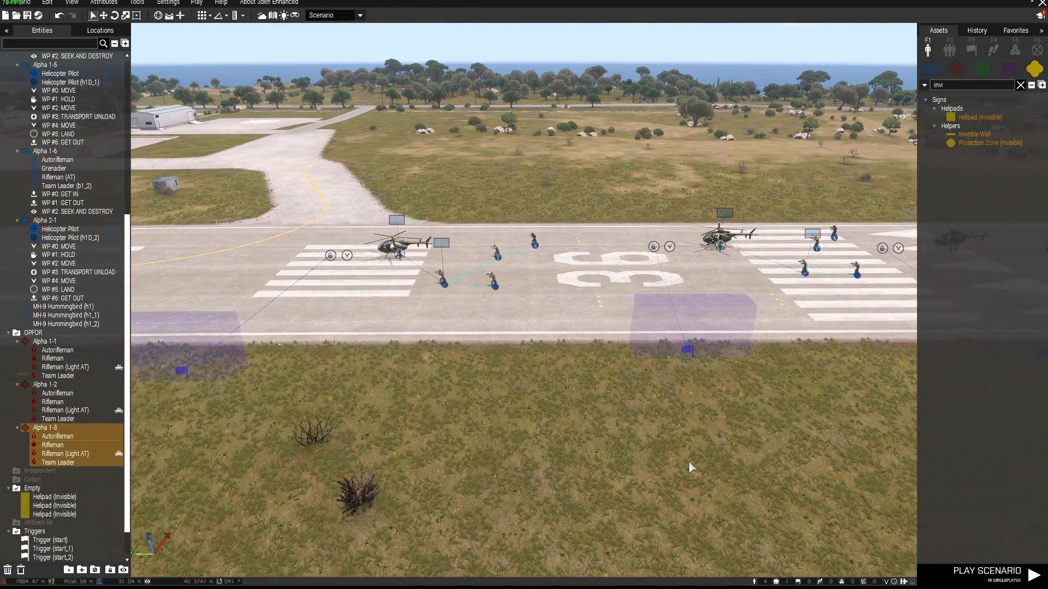
key("a")
left_click(439, 373)
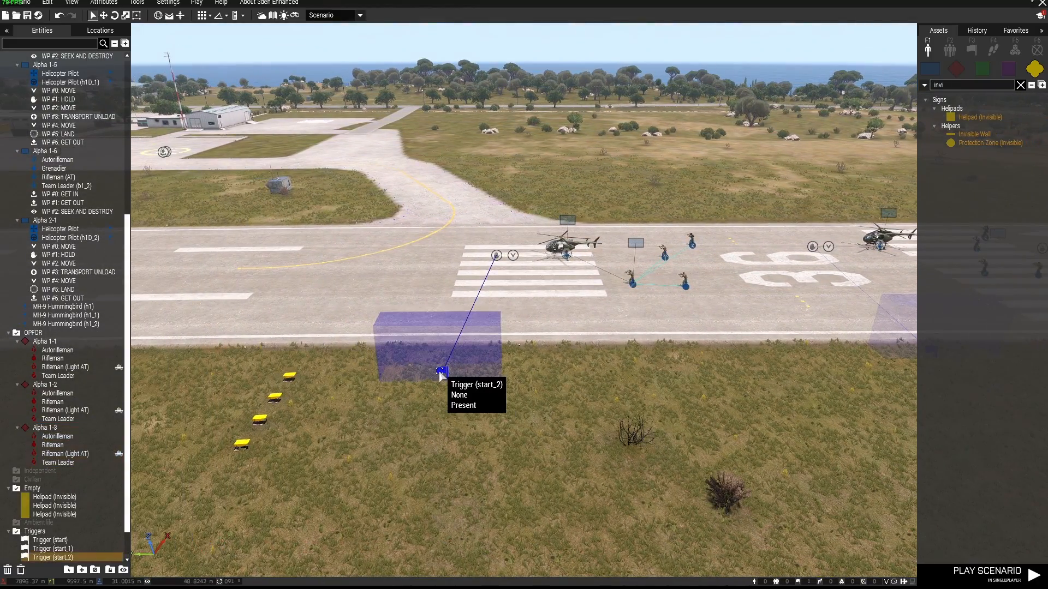
key("Delete")
Delete the trigger named start beside the runway, keeping the start_1 trigger.
key("d")
key("w")
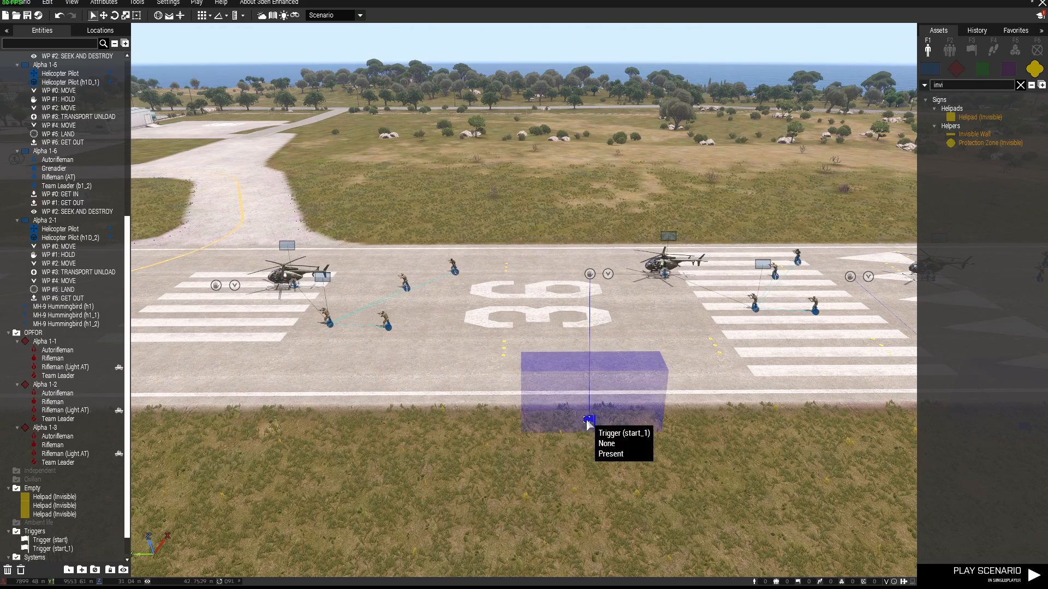
key("d")
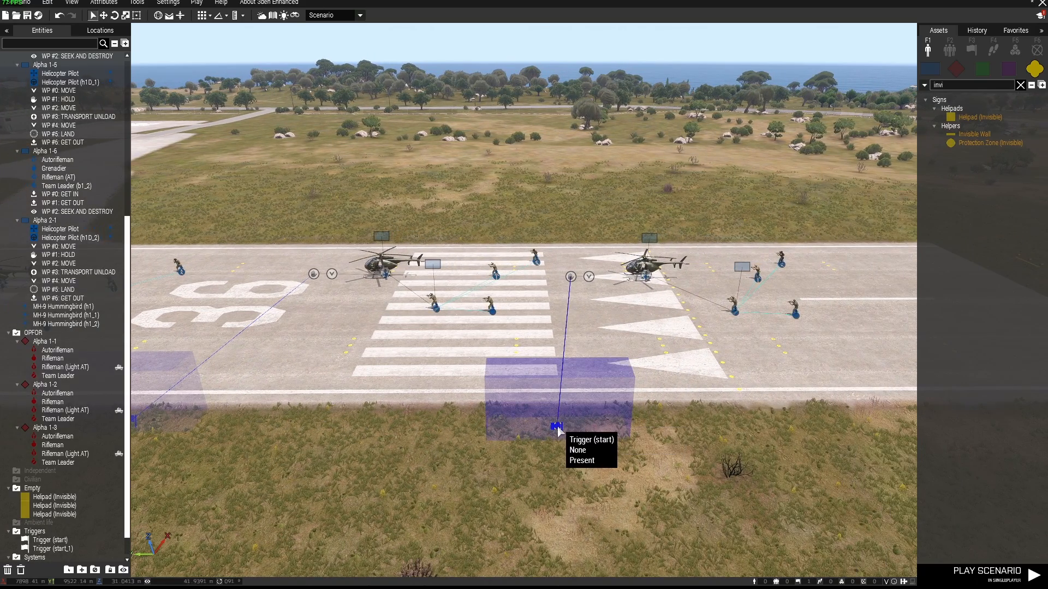
key("Delete")
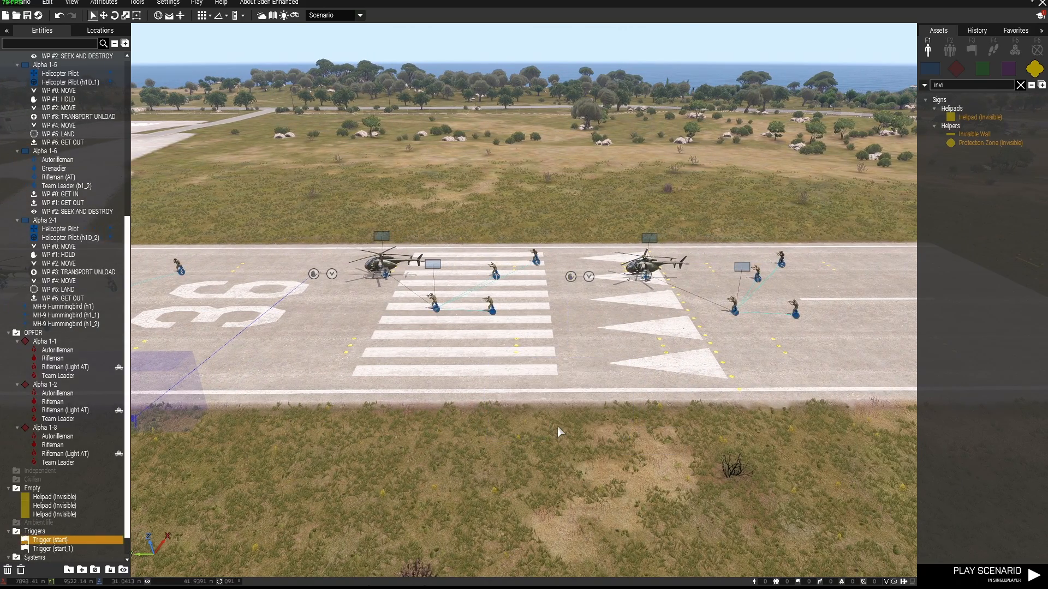
Move the start_1 trigger from the grass onto the runway edge near the 36 marking.
key("a")
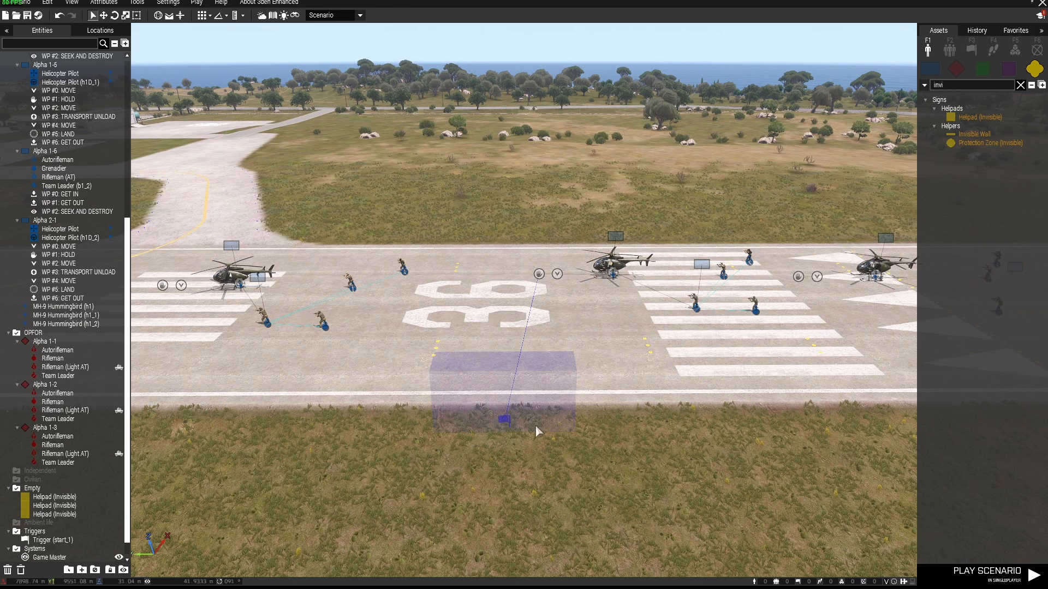
left_click_drag(506, 422, 568, 414)
left_click(566, 400)
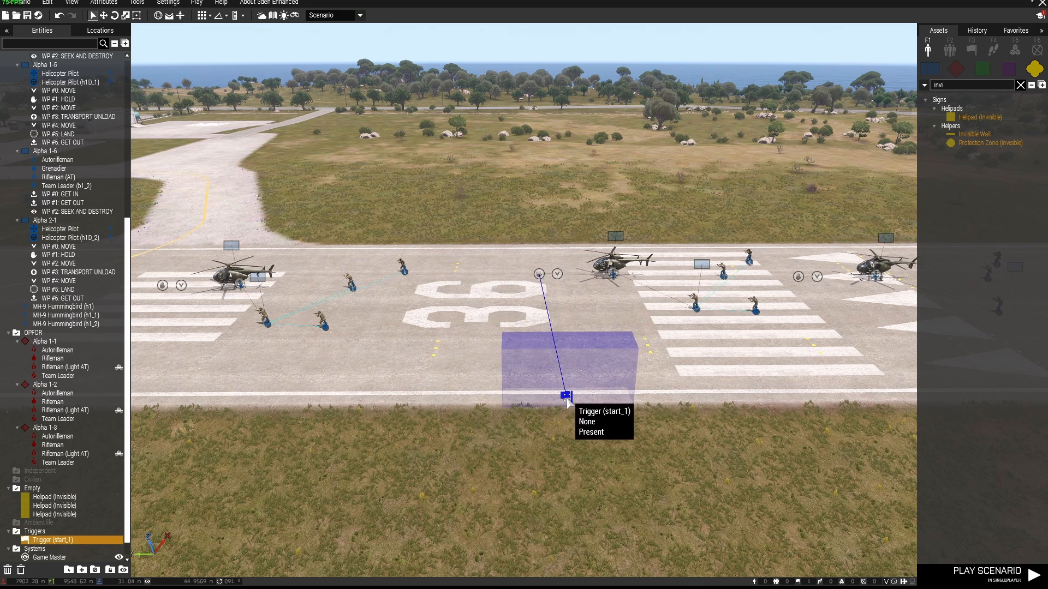
Set the start_1 trigger's condition to "this" and its countdown Min, Mid and Max values to 5.
double_click(566, 397)
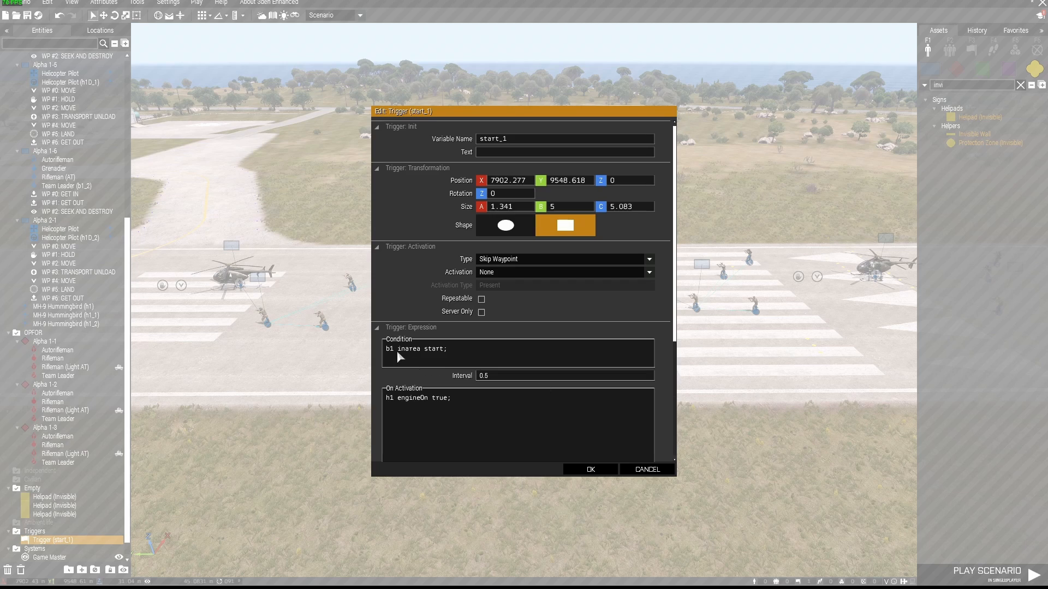
left_click_drag(453, 348, 361, 350)
scroll(677, 324, "down", 8)
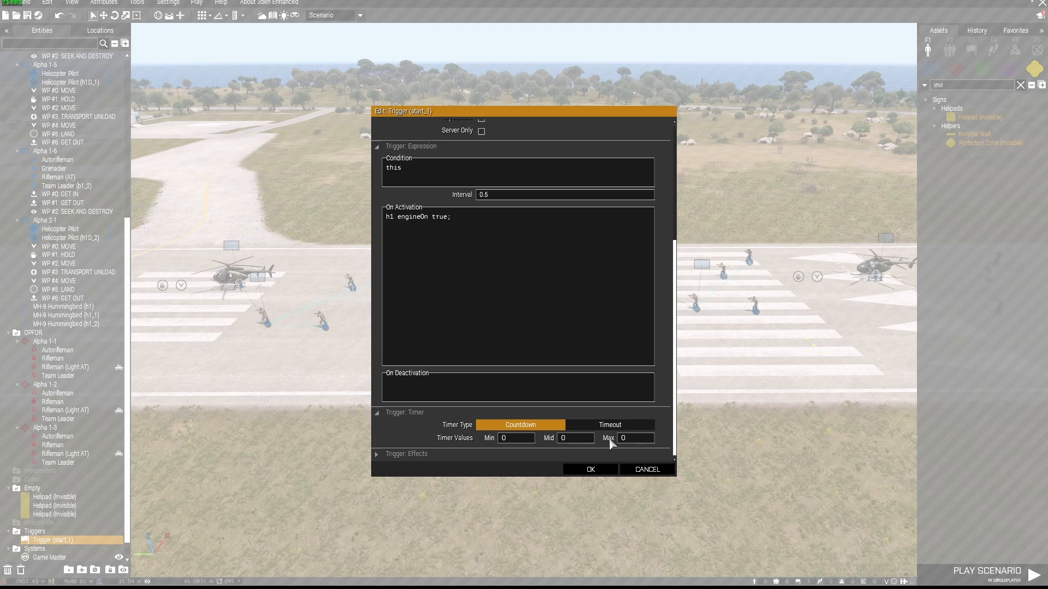
left_click(518, 439)
Extend the start_1 trigger's On Activation code with "h2 engineOn true; h3 engineOn true;" and apply the trigger settings.
type("n")
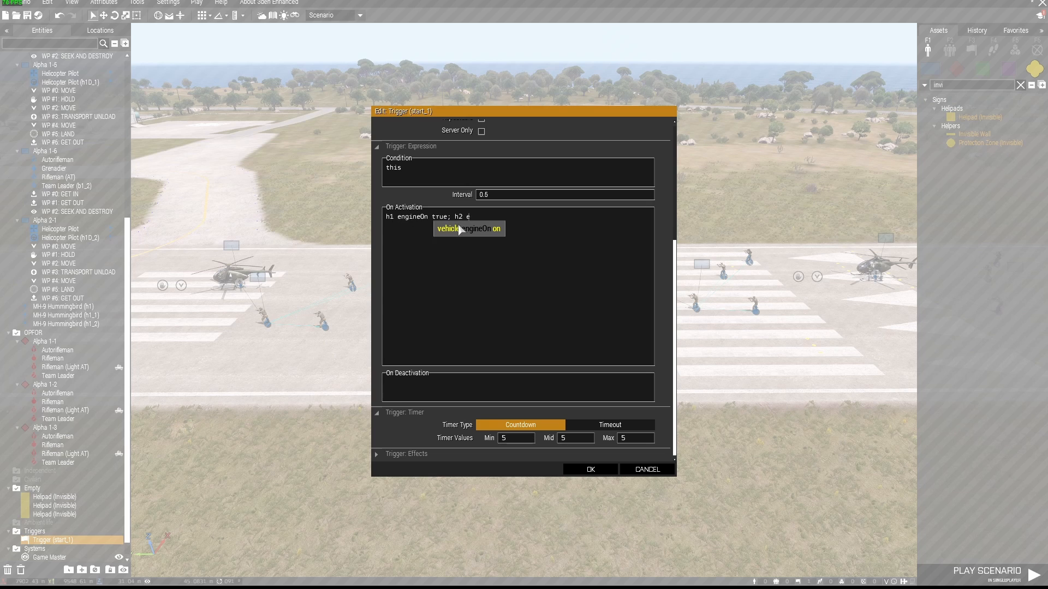
type("gineOn true")
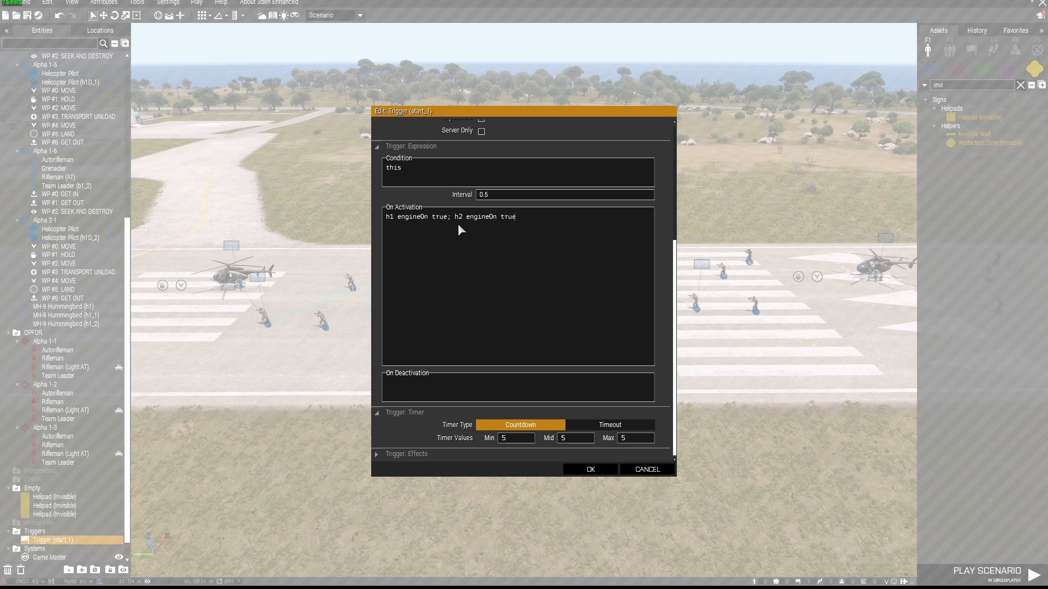
type("; h3 engineOn true;")
left_click(580, 473)
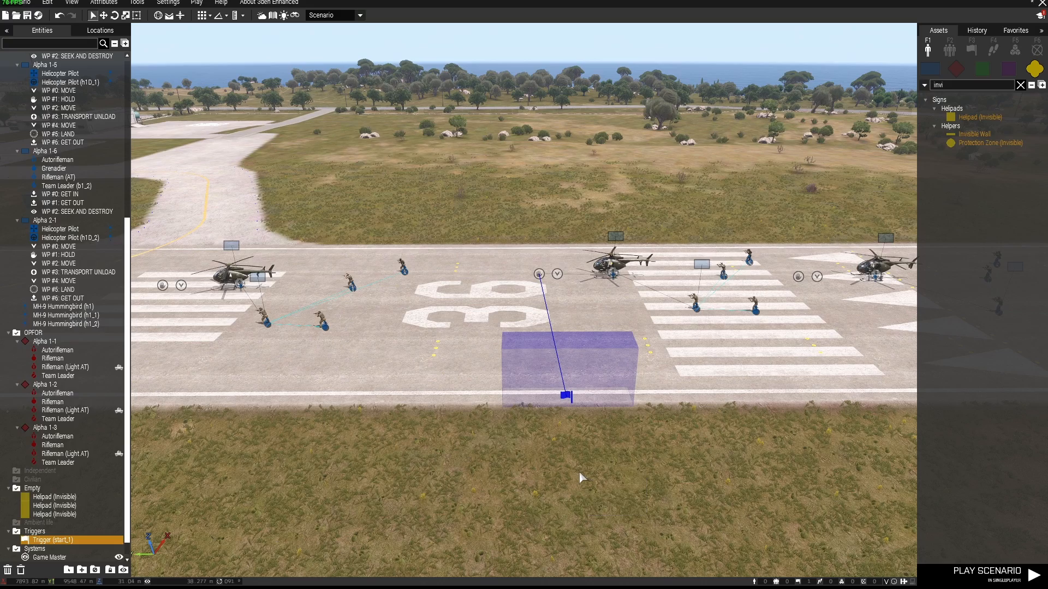
Change the variable name of the MH-9 Hummingbird h1_2 to h2.
key("a")
key("w")
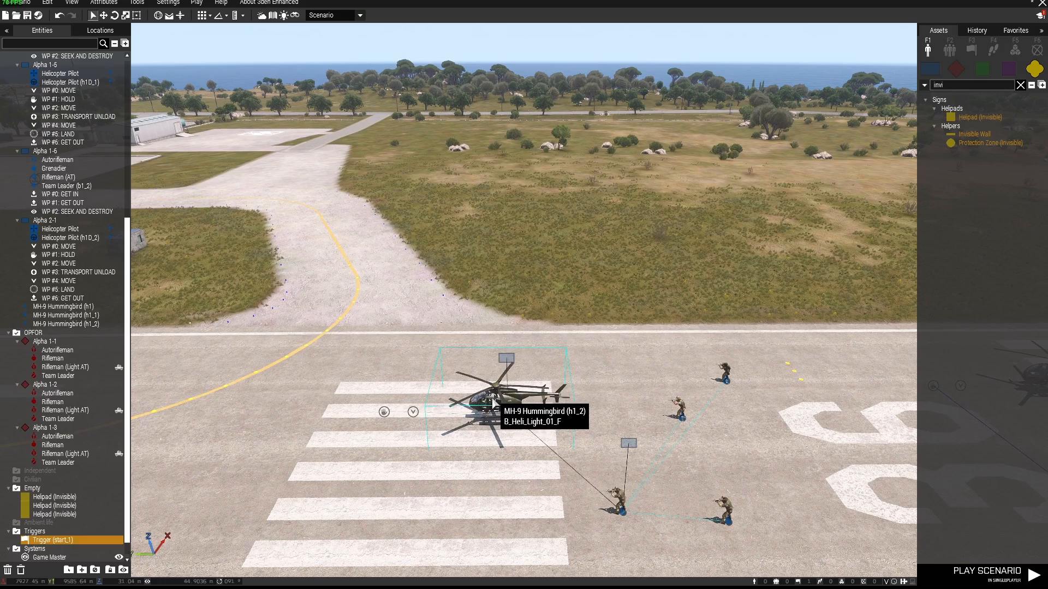
double_click(493, 400)
left_click_drag(498, 156, 445, 158)
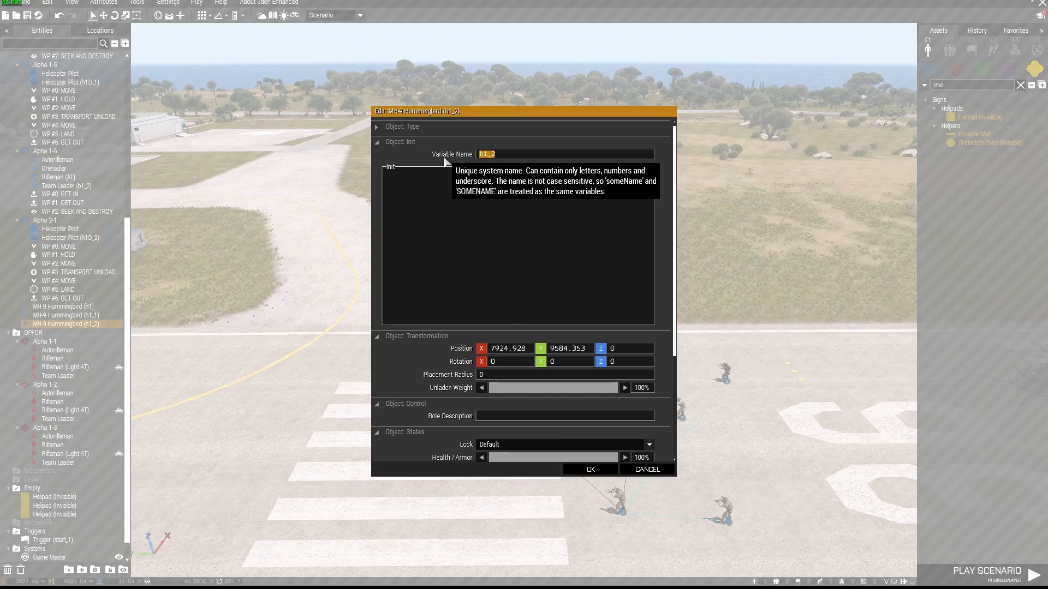
type("h2")
left_click(590, 470)
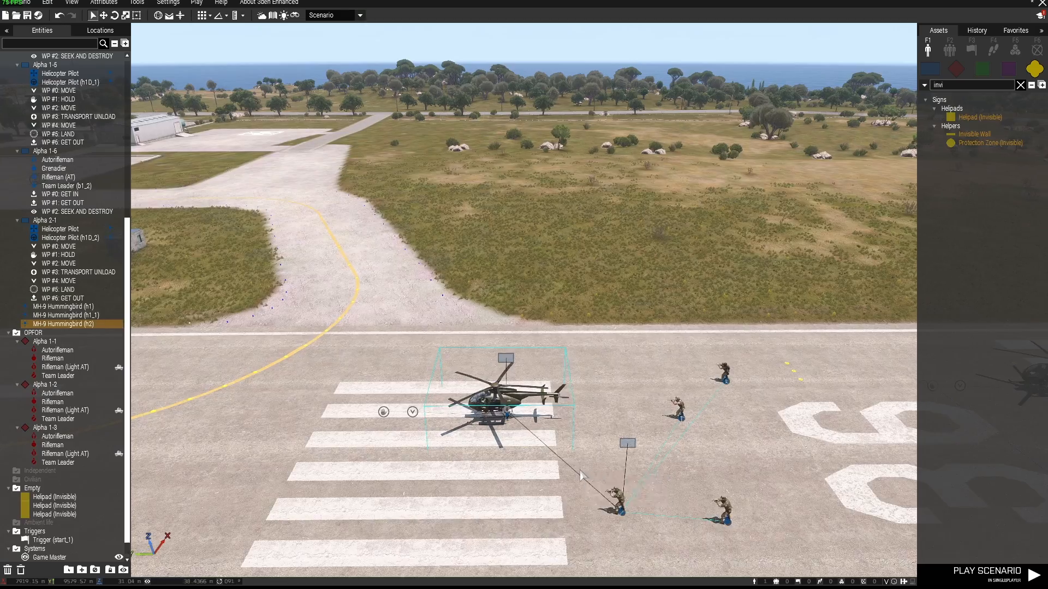
Change the variable name of the MH-9 Hummingbird h1_1 to h3.
key("d")
double_click(607, 381)
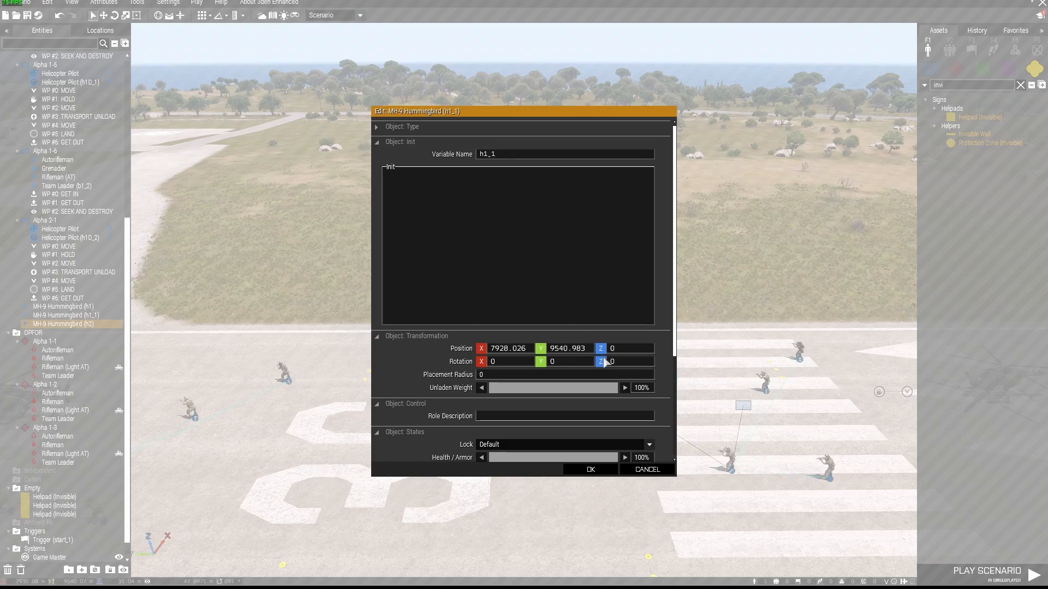
left_click_drag(499, 158, 448, 156)
type("h")
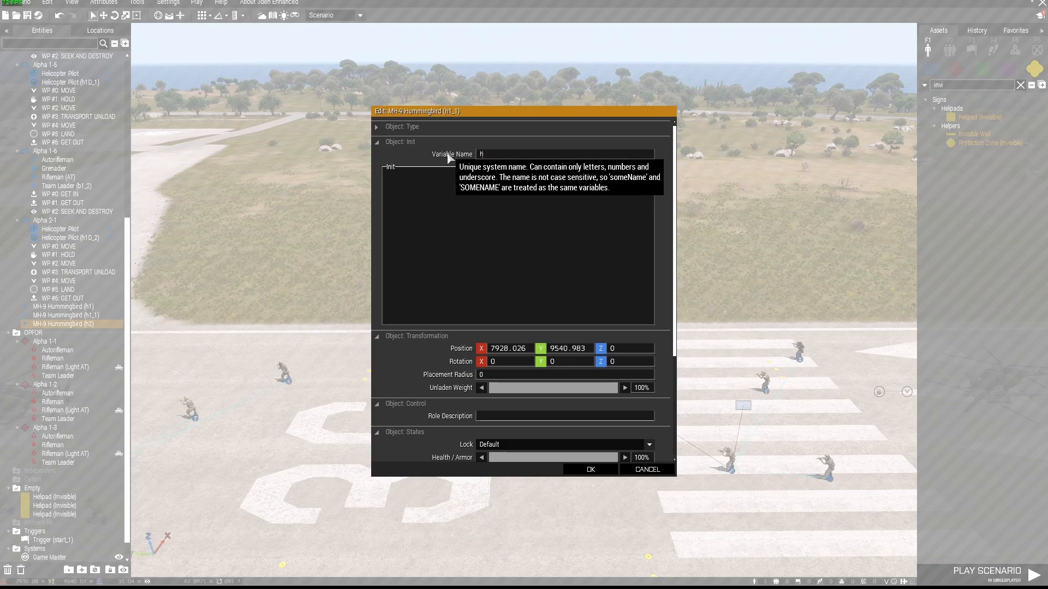
type("3")
left_click(591, 469)
Shift the start_1 trigger along the runway edge toward the middle helicopter.
key("d")
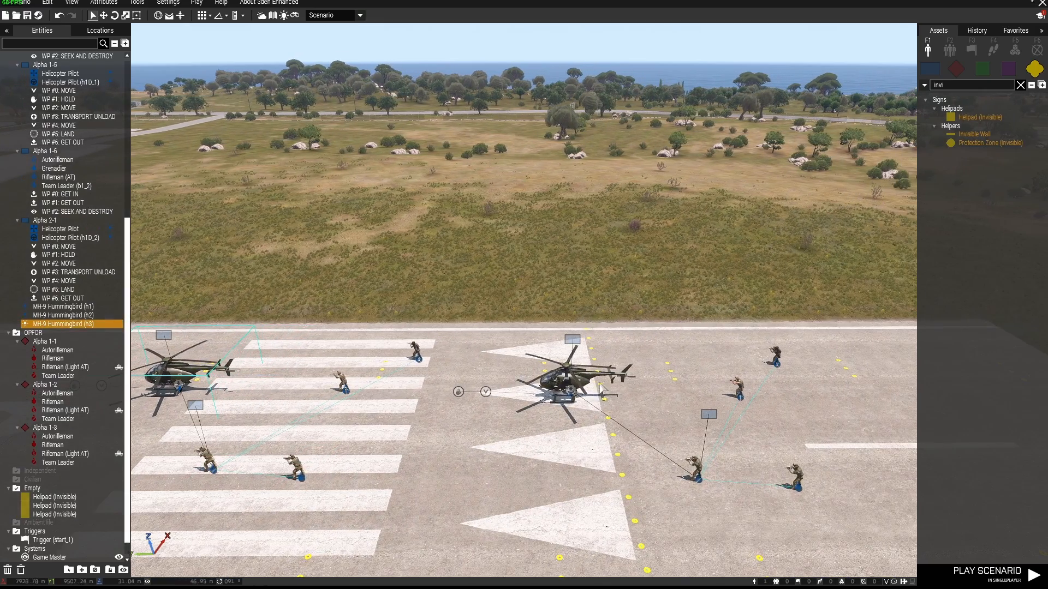
key("d")
mouse_move(572, 493)
right_mouse_down()
mouse_move(519, 502)
mouse_move(507, 488)
mouse_move(577, 496)
right_mouse_up()
key("w")
key("a")
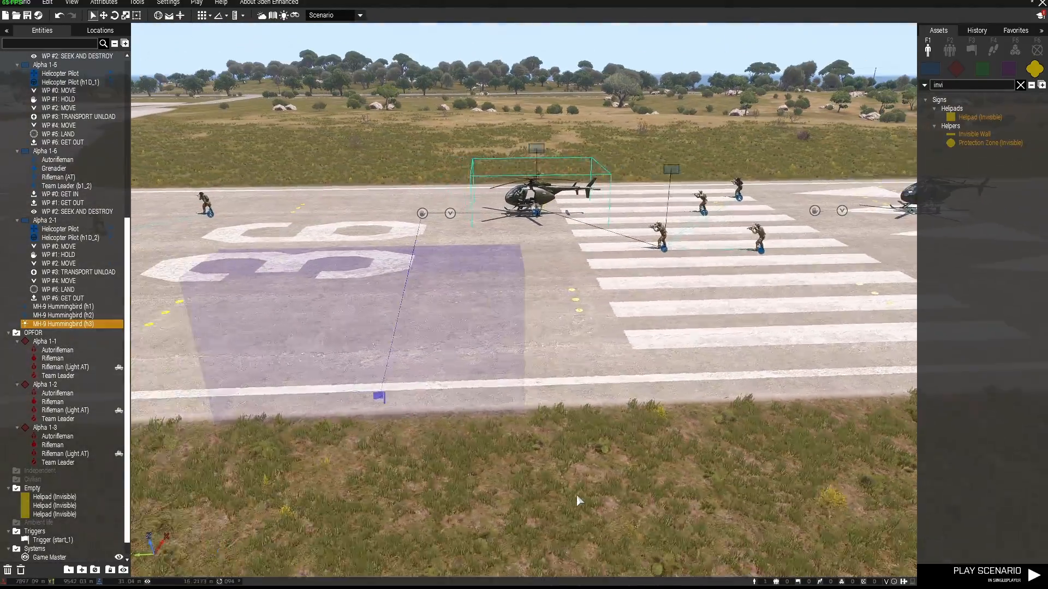
key("a")
left_click_drag(535, 396, 610, 396)
key("d")
mouse_move(627, 448)
right_mouse_down()
mouse_move(603, 452)
mouse_move(646, 457)
mouse_move(634, 457)
right_mouse_up()
key("s")
key("a")
key("d")
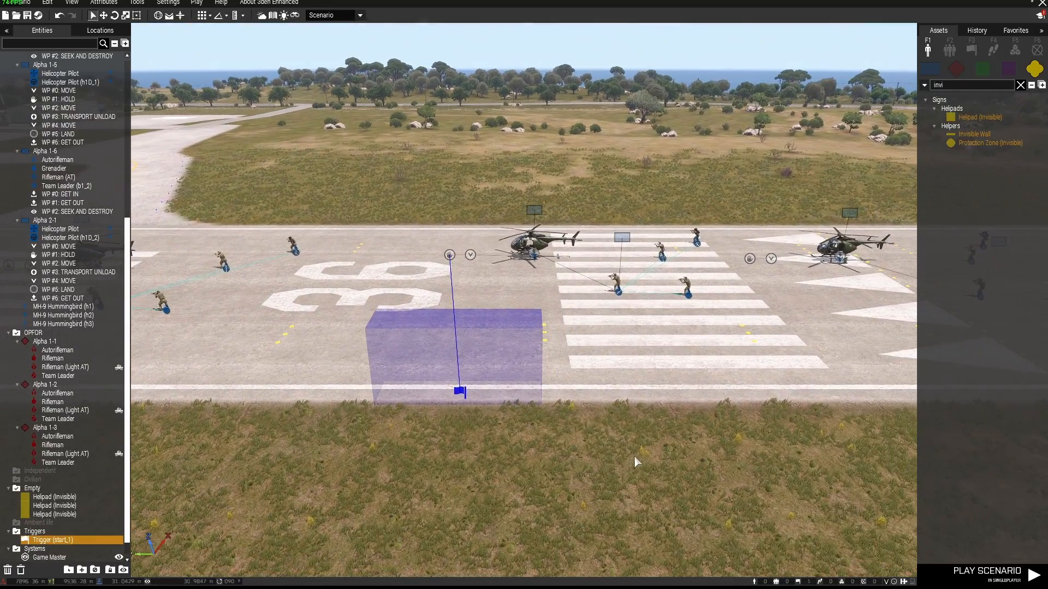
Set the start_1 trigger's Activation to Radio Alpha and apply the trigger settings.
key("a")
key("z")
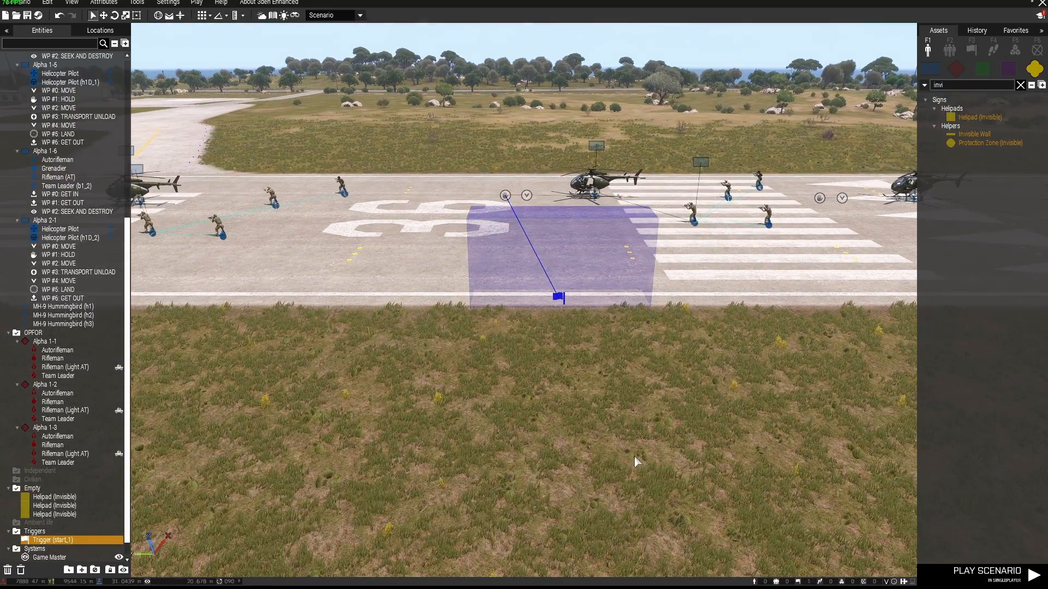
double_click(558, 296)
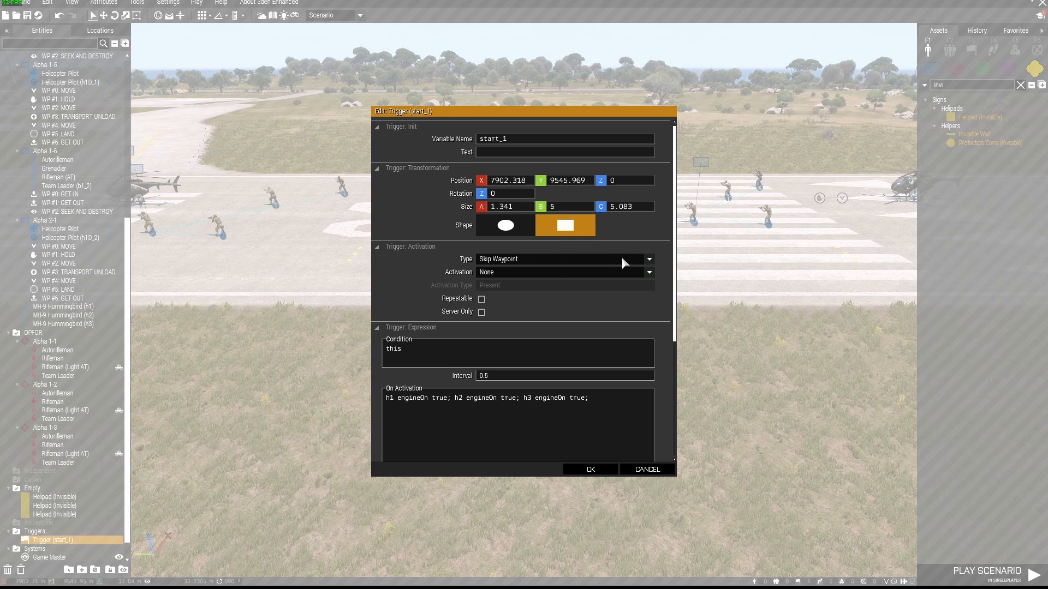
left_click(650, 272)
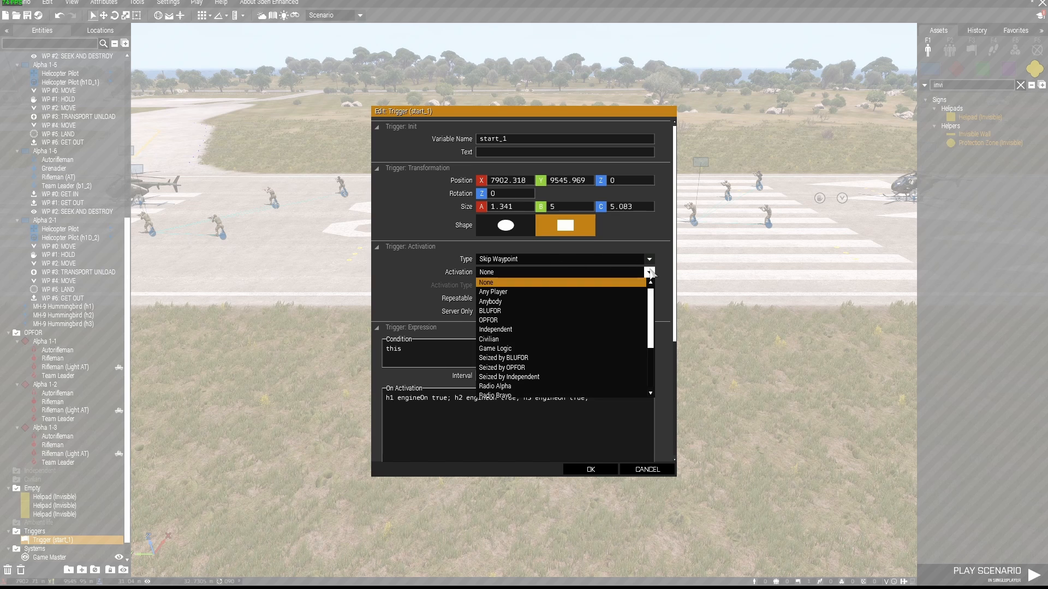
scroll(540, 382, "down", 1)
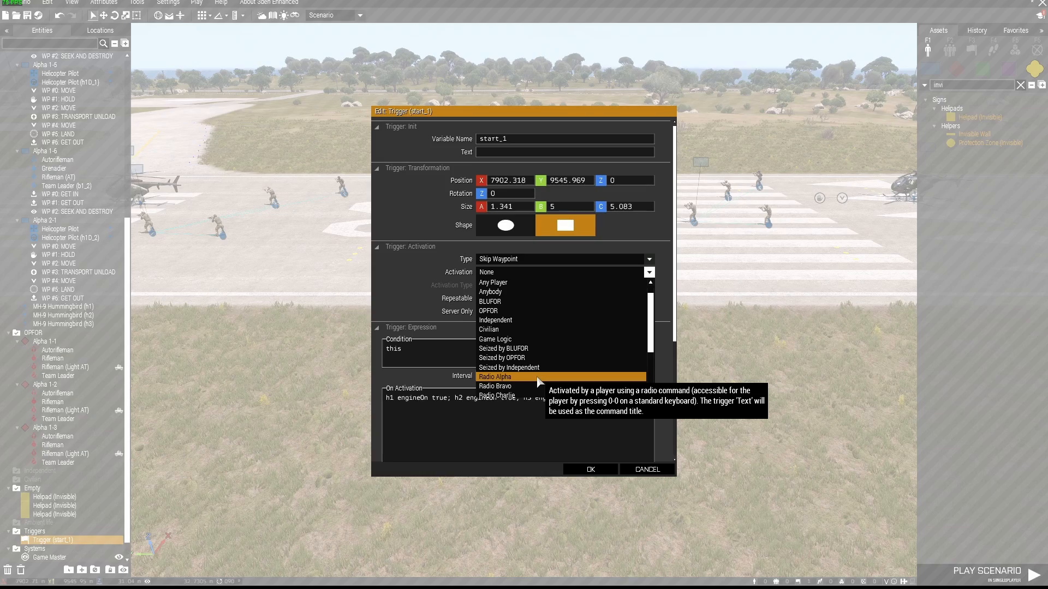
left_click(539, 378)
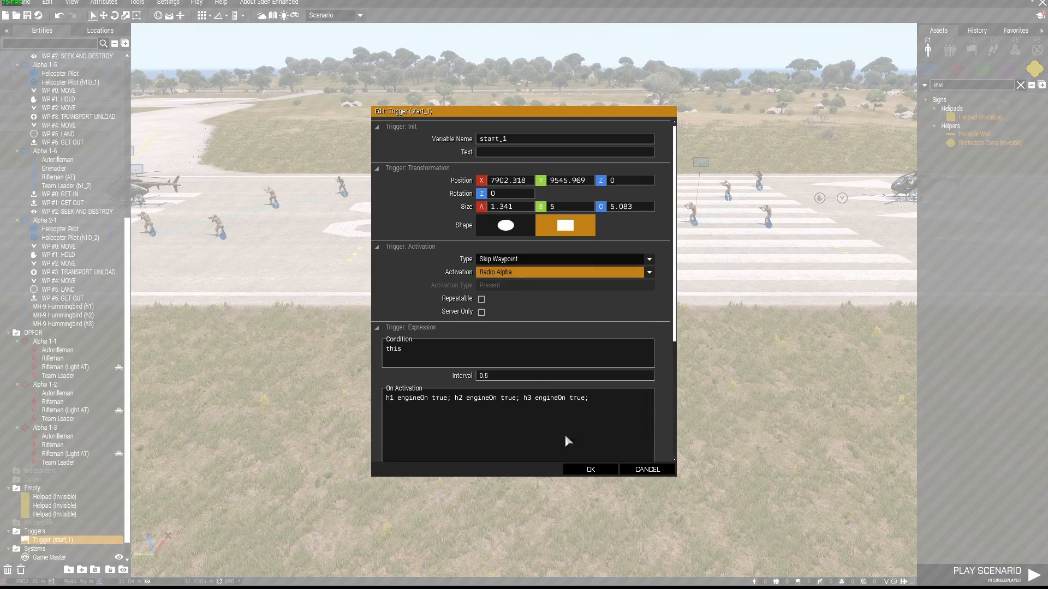
left_click(587, 472)
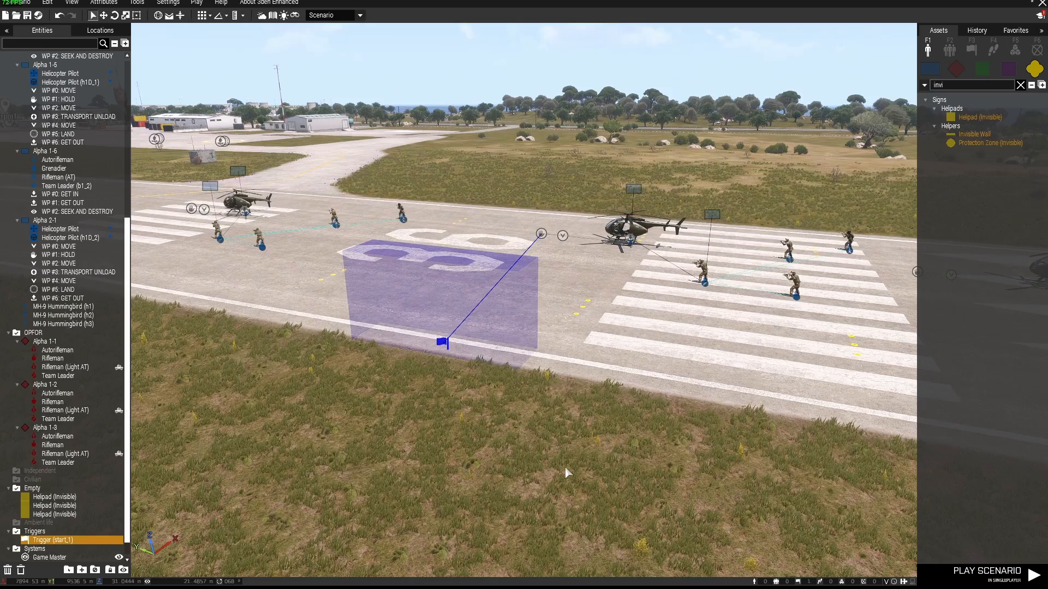
right_click_drag(566, 473, 529, 425)
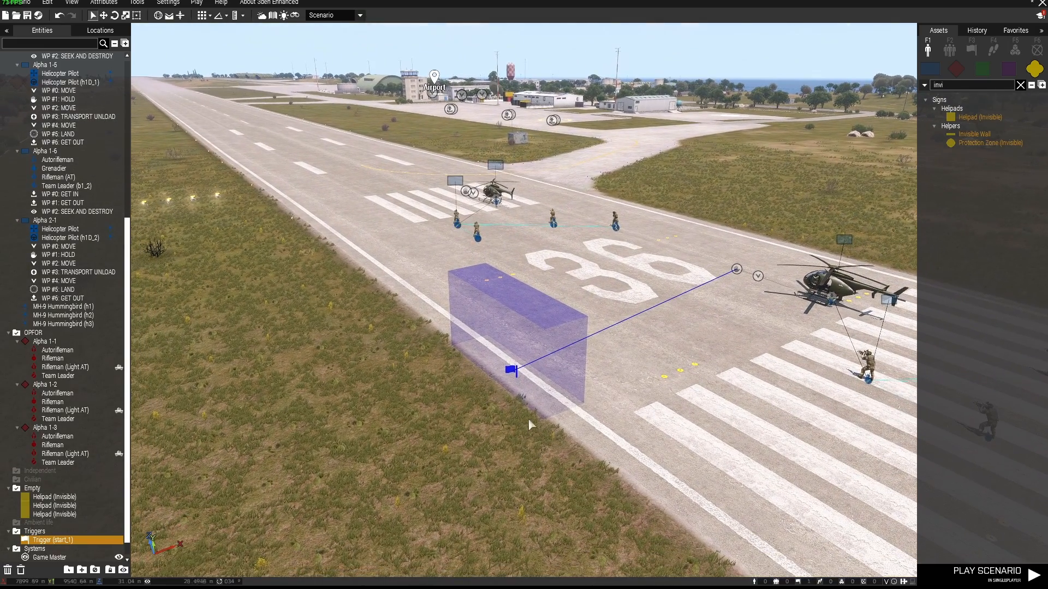
right_click(511, 370)
mouse_move(549, 374)
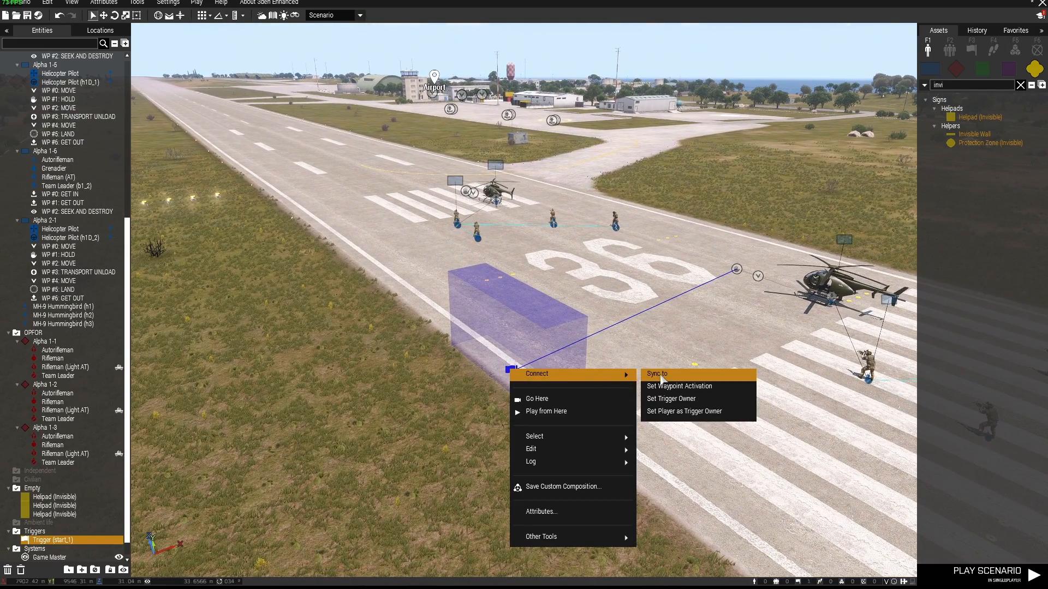
left_click(652, 375)
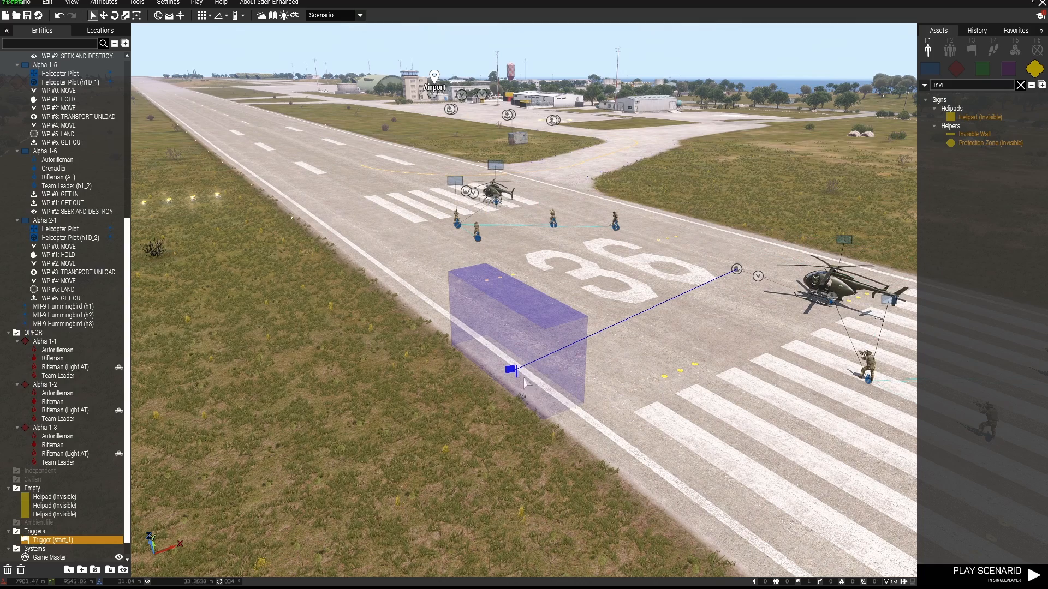
Connect the start_1 trigger to the Alpha 2-1 #1 HOLD waypoint with Set Waypoint Activation.
right_click(511, 371)
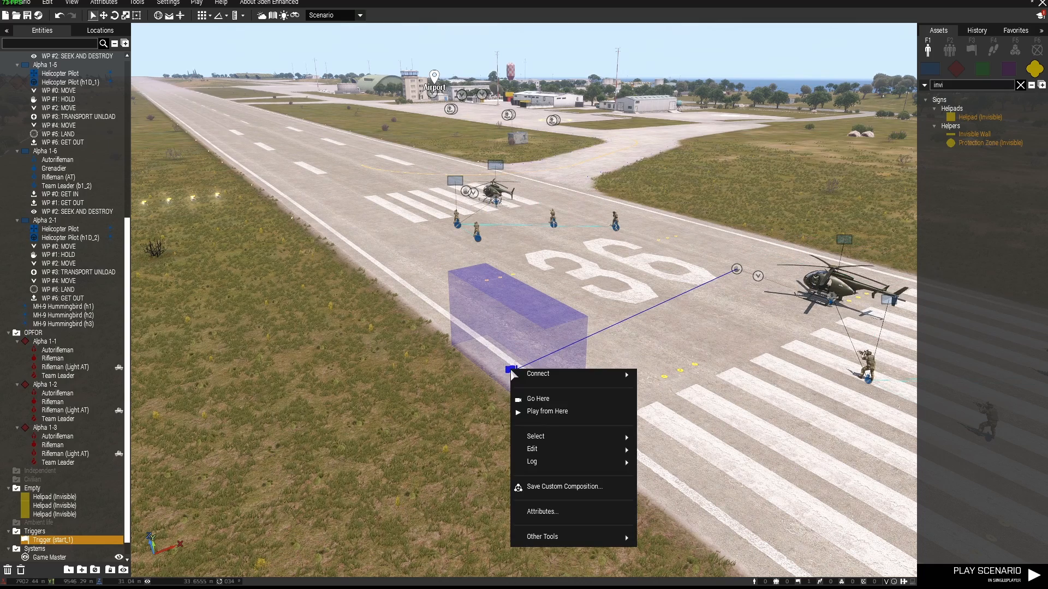
mouse_move(546, 374)
left_click(655, 387)
scroll(647, 389, "down", 3)
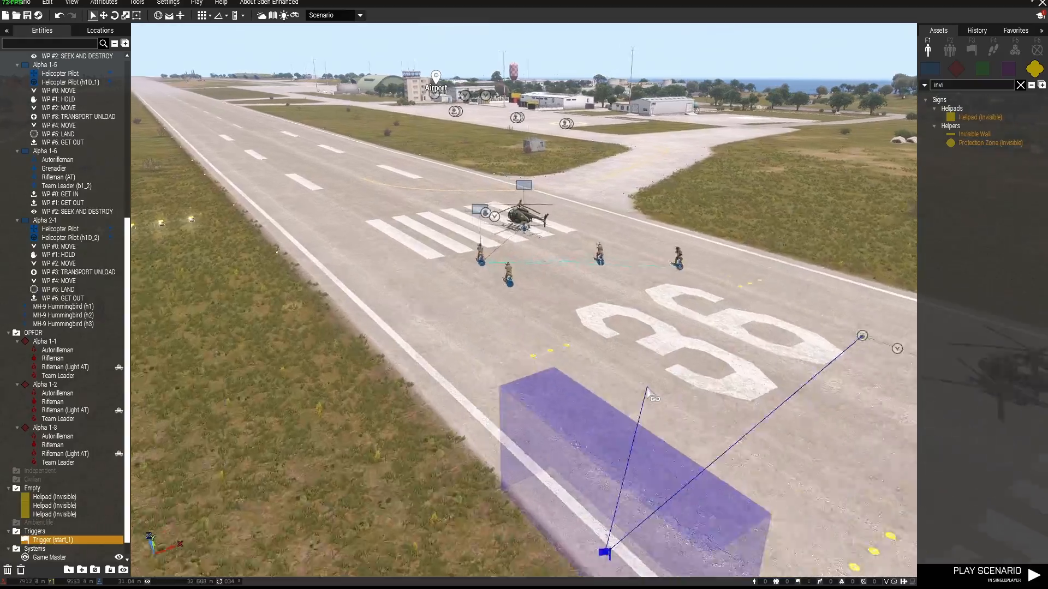
scroll(647, 389, "down", 3)
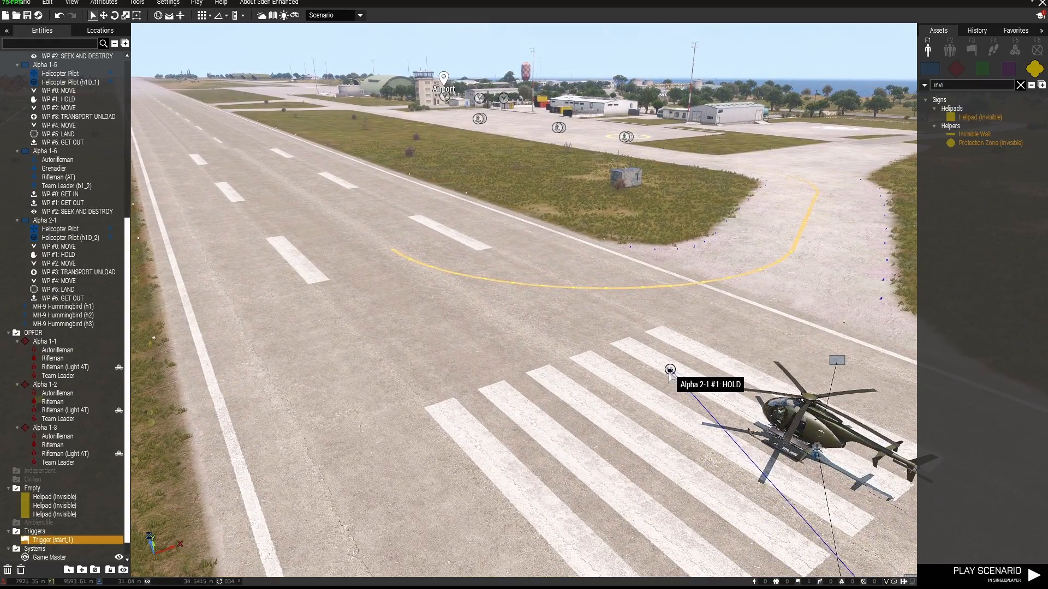
left_click(669, 374)
Connect the start_1 trigger as waypoint activation to the HOLD waypoint of the helicopter parked on the white runway arrows.
key("d")
right_click_drag(708, 436, 709, 436)
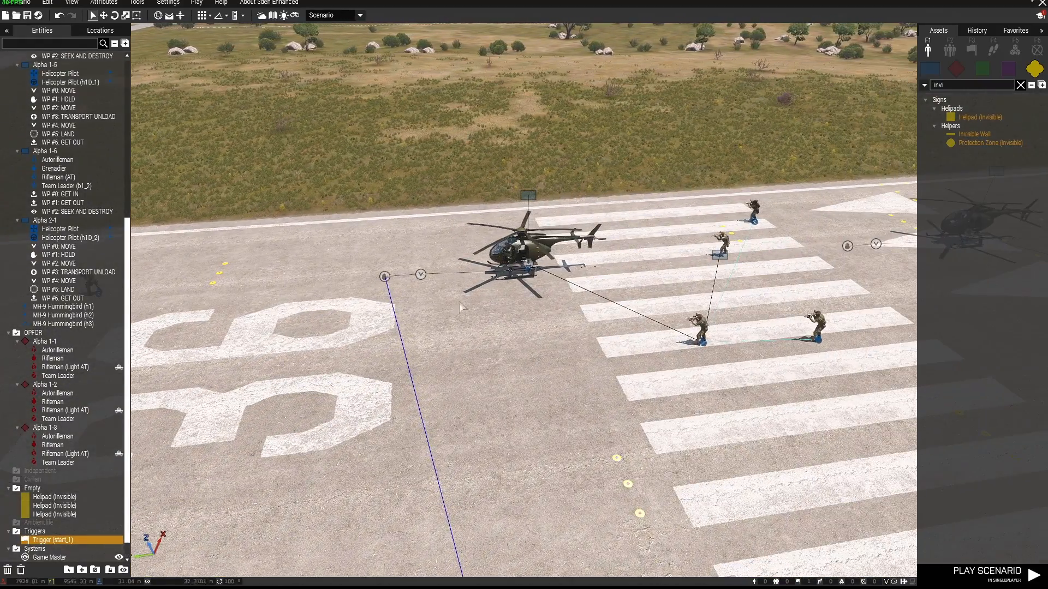
key("s")
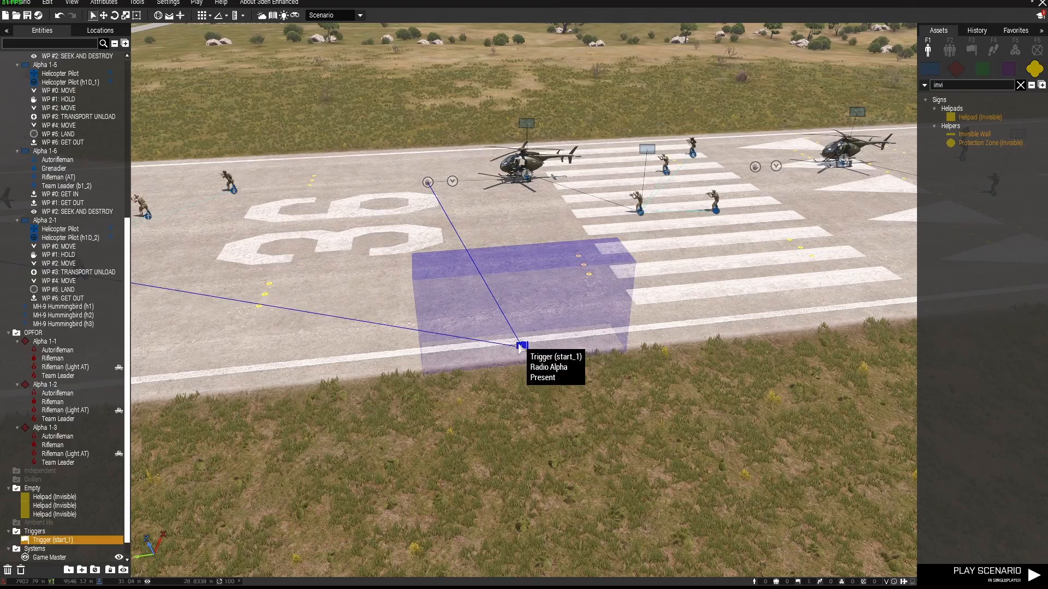
right_click(520, 350)
mouse_move(546, 349)
left_click(687, 361)
key("w")
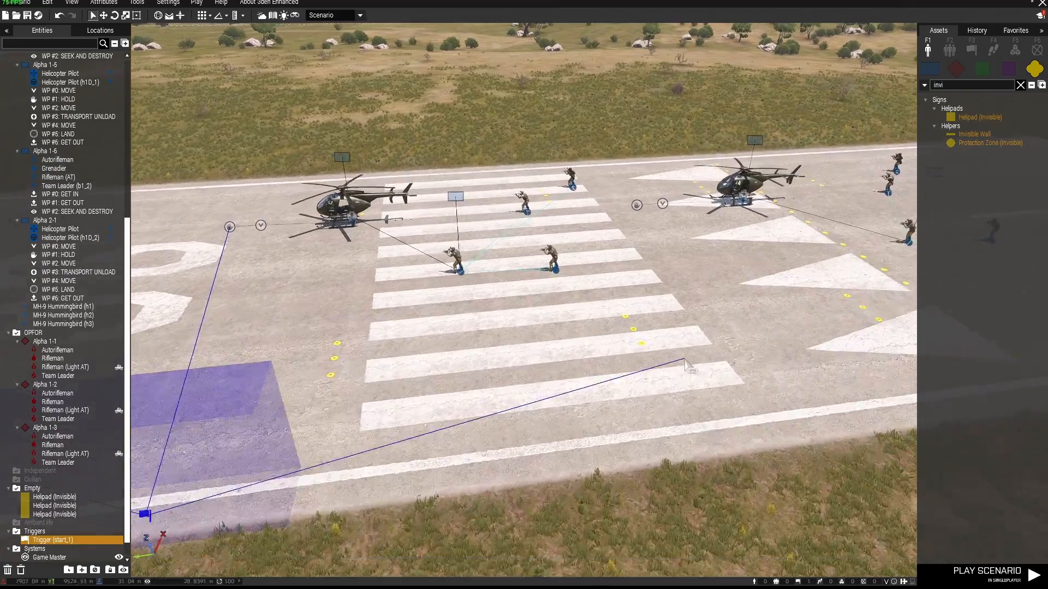
left_click(447, 403)
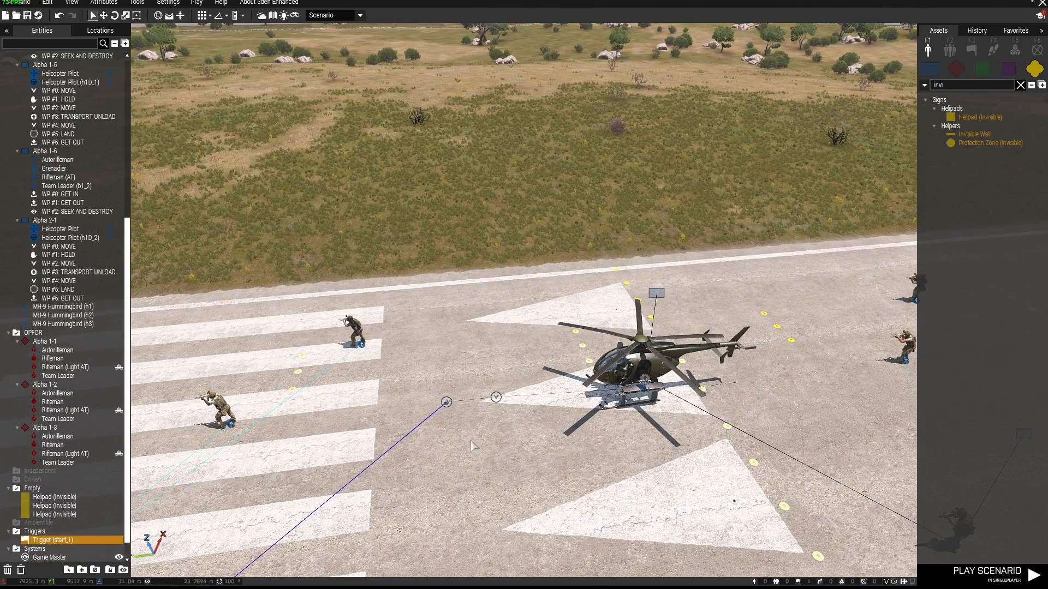
Move the Alpha 1-4 grenadier, autorifleman and AT rifleman close to their team leader beside the middle helicopter.
key("z")
right_click_drag(470, 441, 454, 432)
key("s")
key("a")
key("w")
left_click_drag(627, 304, 486, 309)
left_click_drag(606, 223, 523, 272)
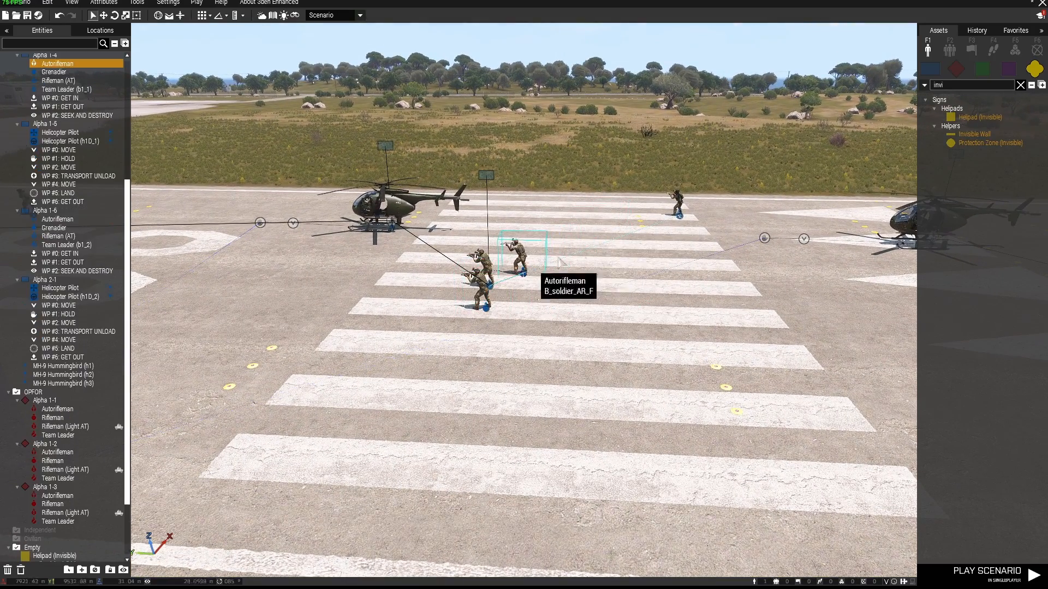
left_click_drag(678, 214, 558, 265)
Gather the Alpha 1-2 soldiers tightly around their team leader beside the helicopter on the runway arrows.
key("d")
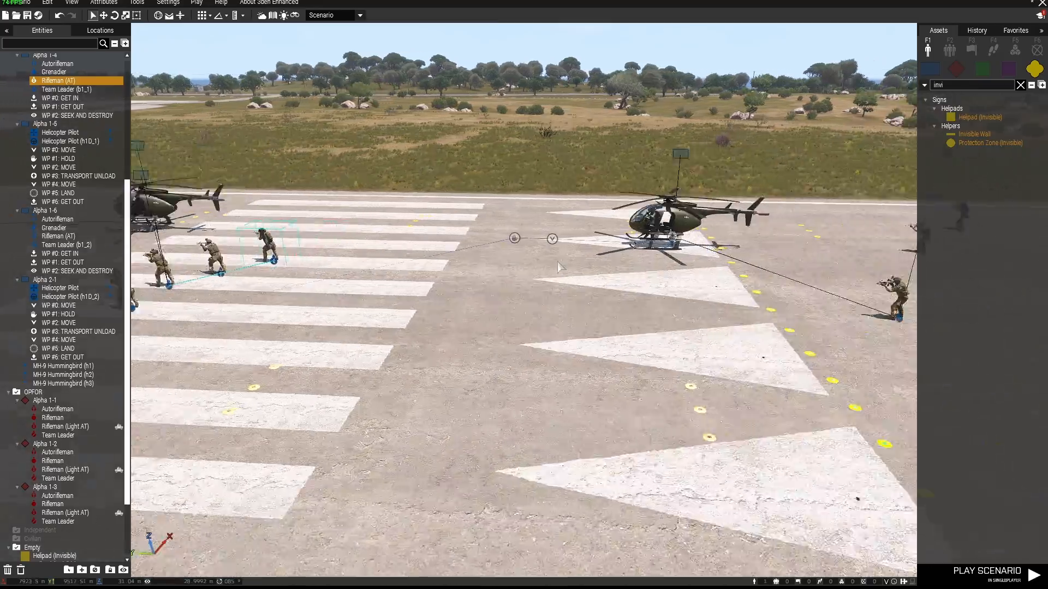
key("s")
left_click_drag(502, 285, 418, 296)
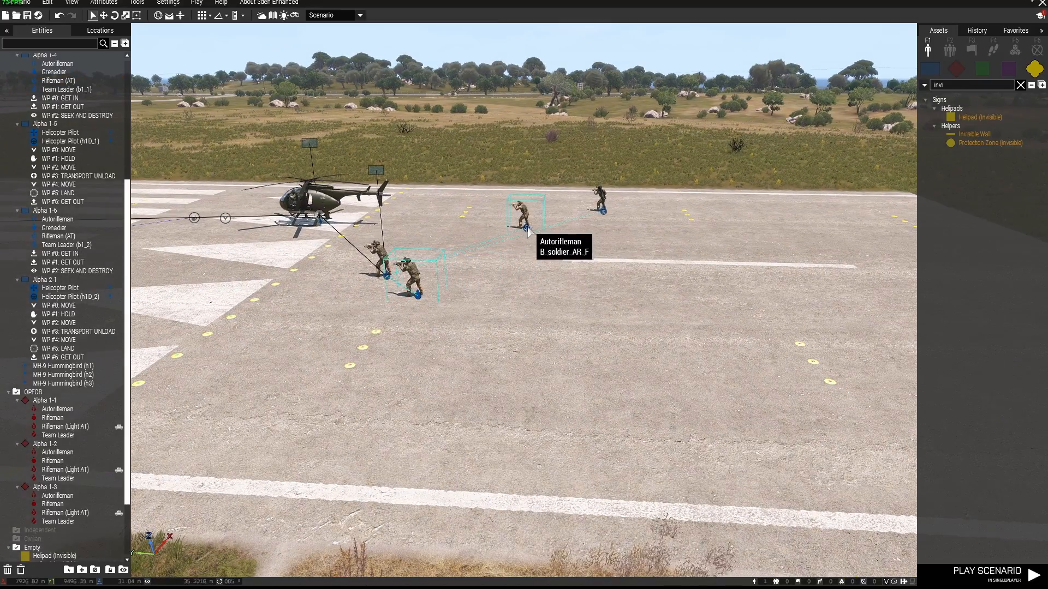
left_click_drag(524, 223, 436, 256)
left_click_drag(604, 215, 457, 255)
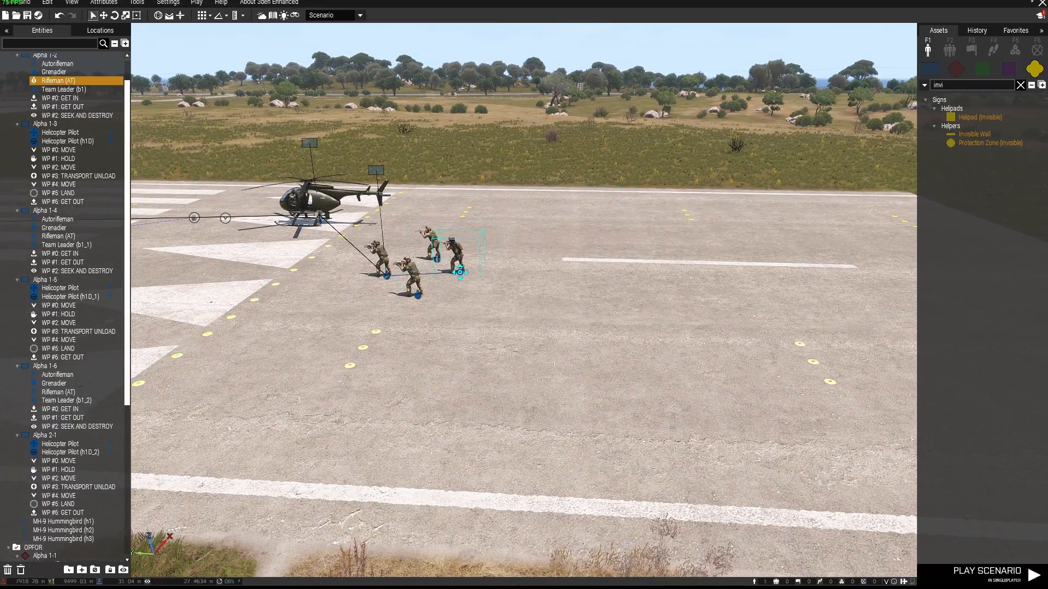
Gather the Alpha 1-6 grenadier, autorifleman and AT rifleman around team leader b1_2 near the far helicopter.
key("w")
key("s")
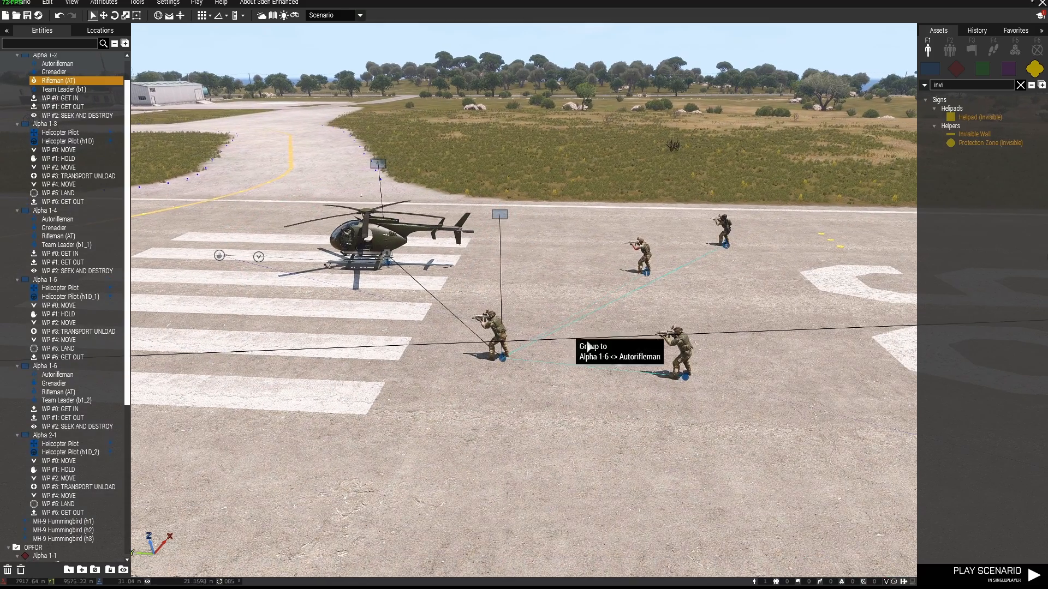
left_click_drag(678, 375, 555, 401)
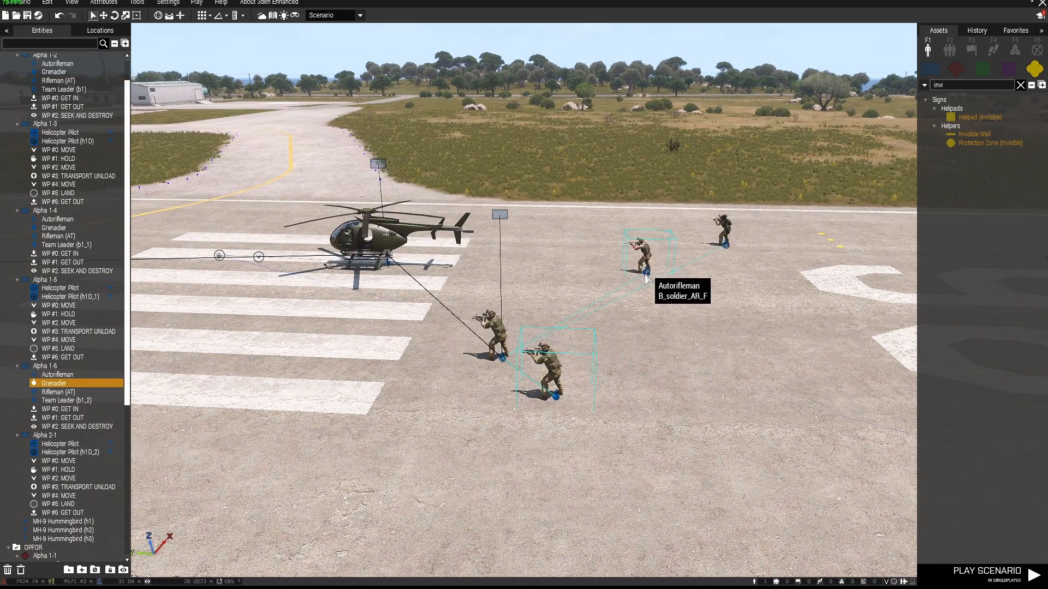
left_click_drag(645, 266, 550, 325)
left_click_drag(721, 240, 565, 341)
Inspect the regrouped Alpha 1-6 team and the trigger link on the Alpha 2-1 HOLD waypoint.
key("s")
key("a")
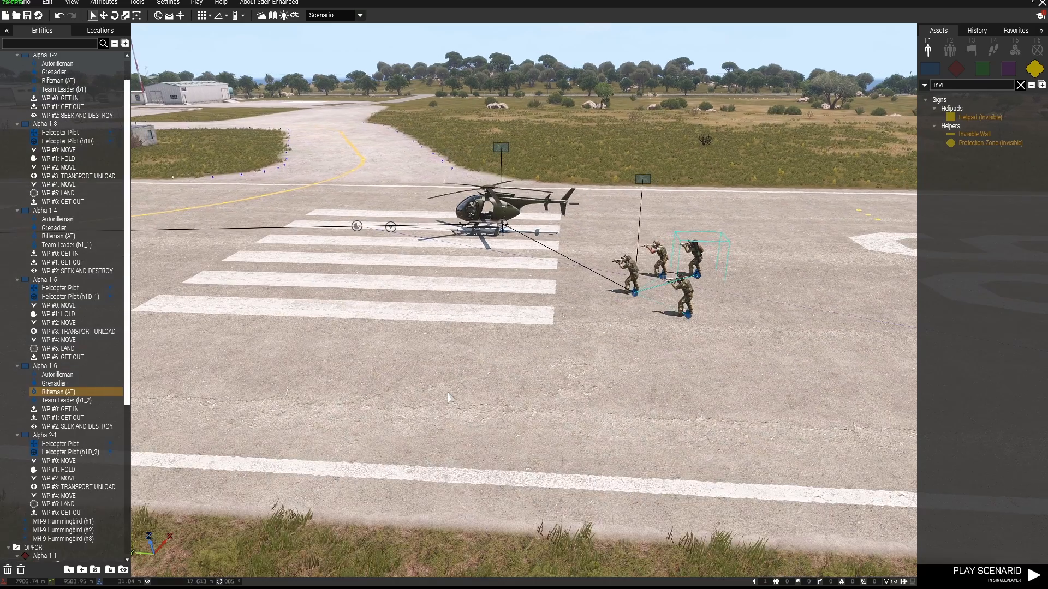
key("q")
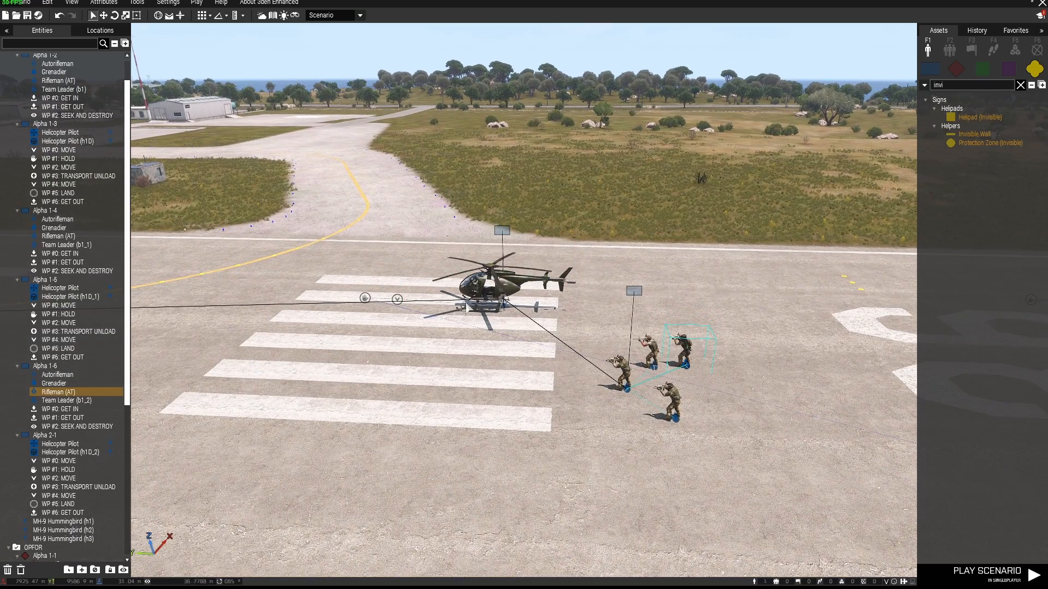
key("a")
right_click_drag(431, 392, 435, 330)
left_click(427, 288)
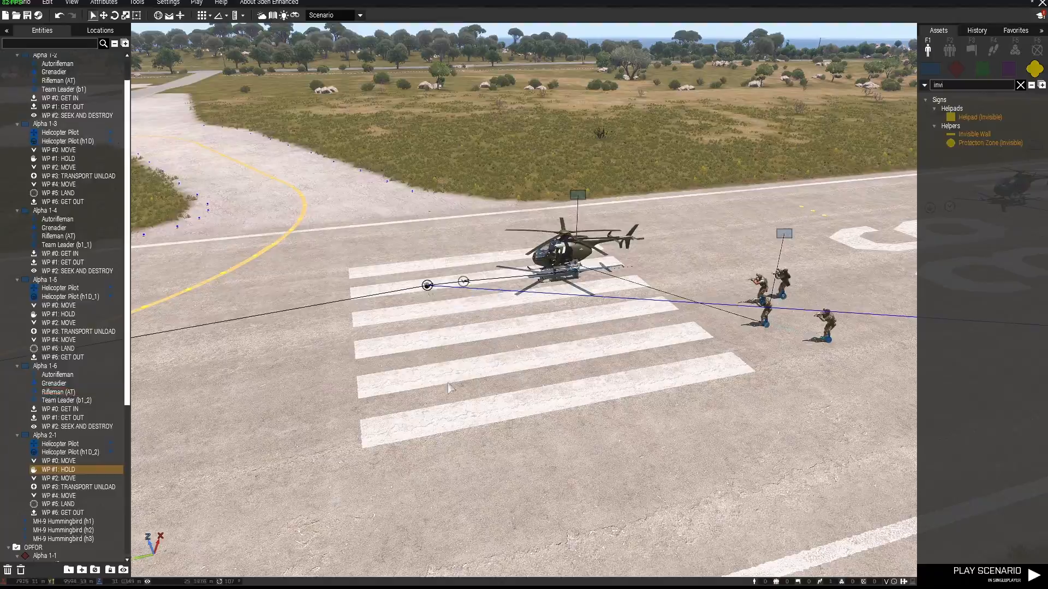
Play the scenario from the grass edge facing the parked helicopters and switch to third-person view.
key("d")
mouse_move(448, 382)
right_mouse_down()
mouse_move(492, 372)
mouse_move(402, 382)
mouse_move(482, 394)
mouse_move(460, 383)
right_mouse_up()
key("d")
key("w")
key("z")
key("d")
key("q")
key("a")
key("s")
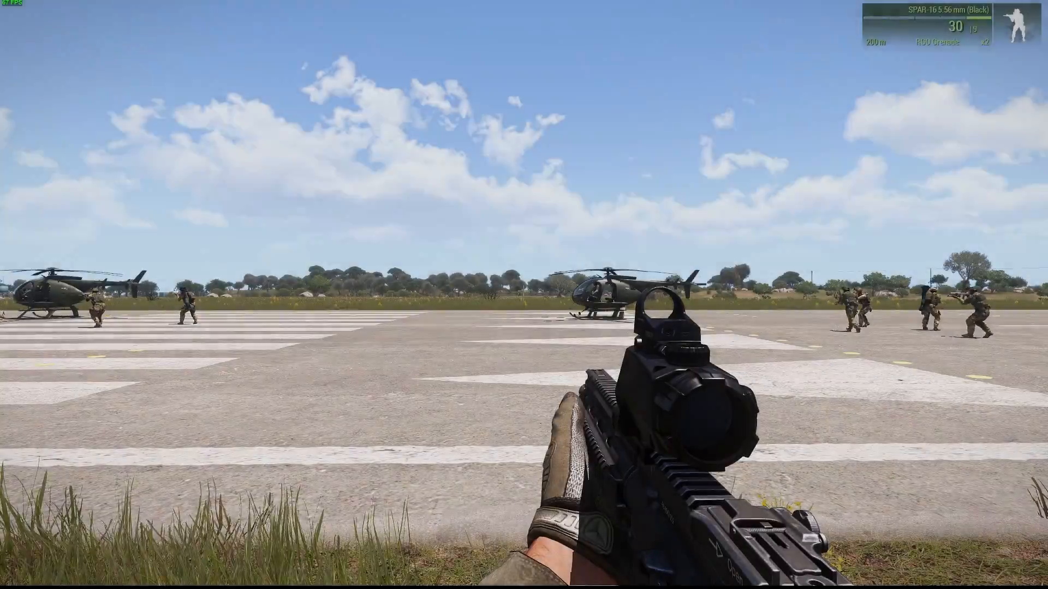
key("KP_Enter")
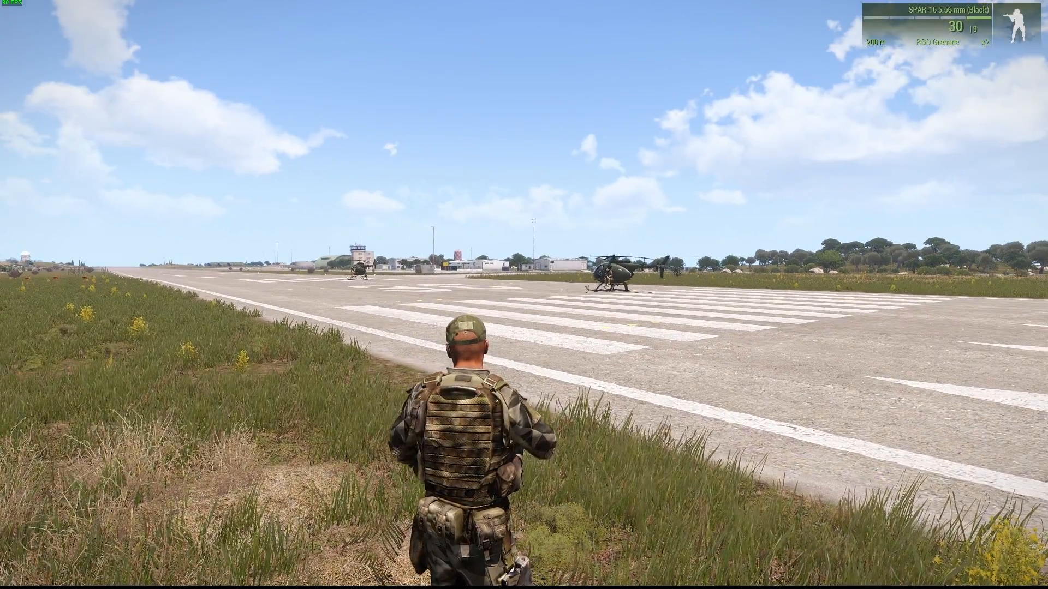
Fire the start_1 trigger in the running scenario by calling Radio Alpha from the radio replies.
key("grave")
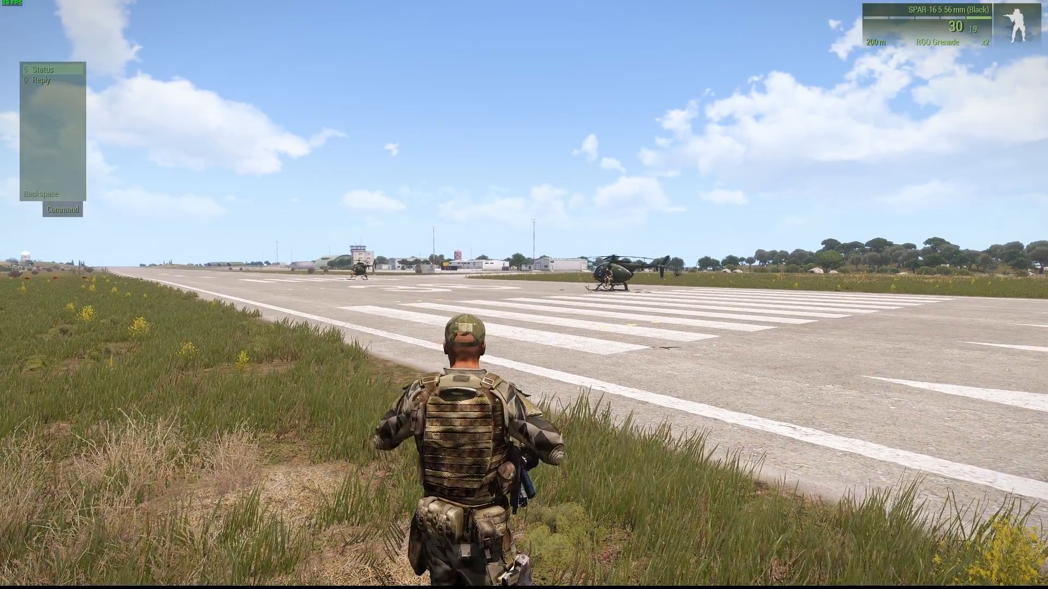
key("0")
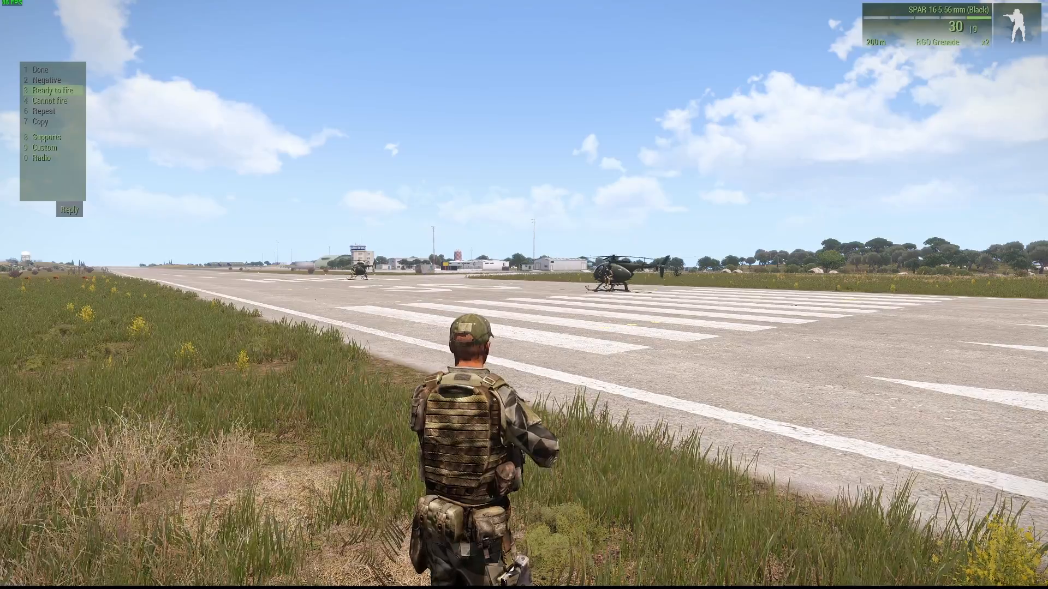
key("0")
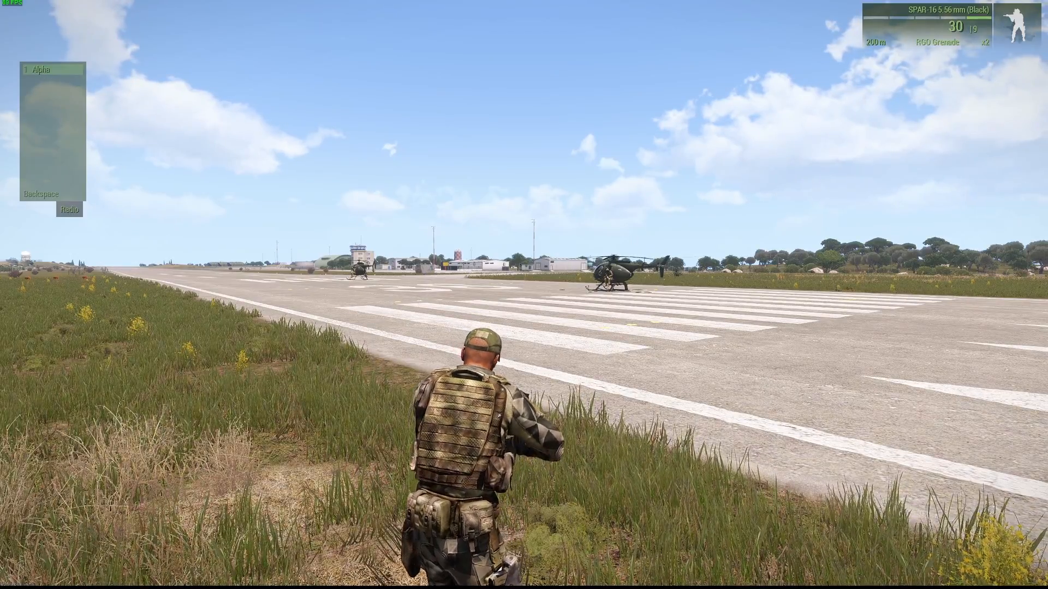
key("1")
Walk along the runway and observe the fire teams boarding and the three helicopters taking off.
key("w")
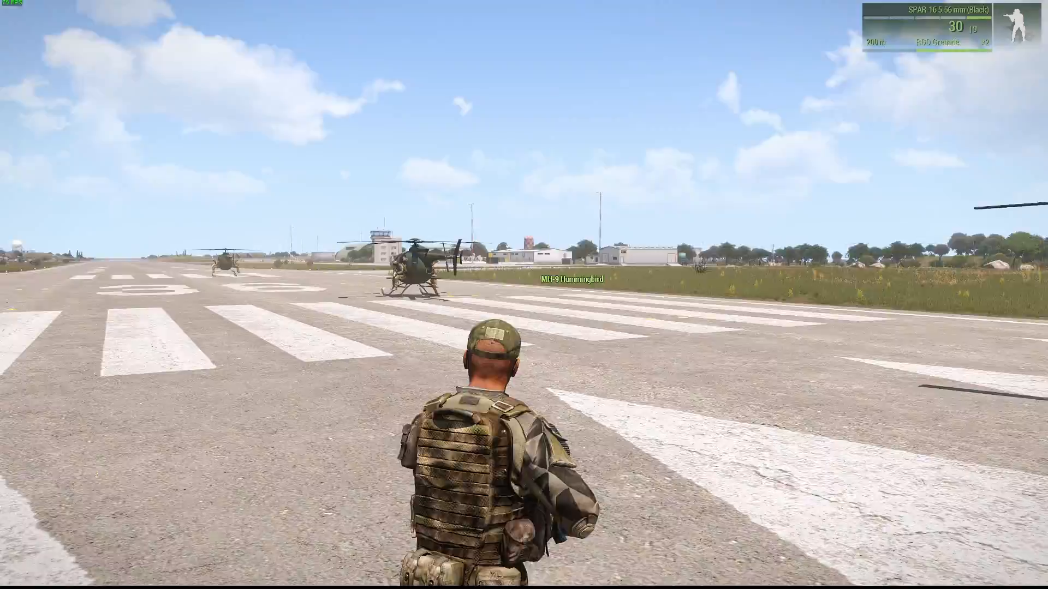
key("KP_Add")
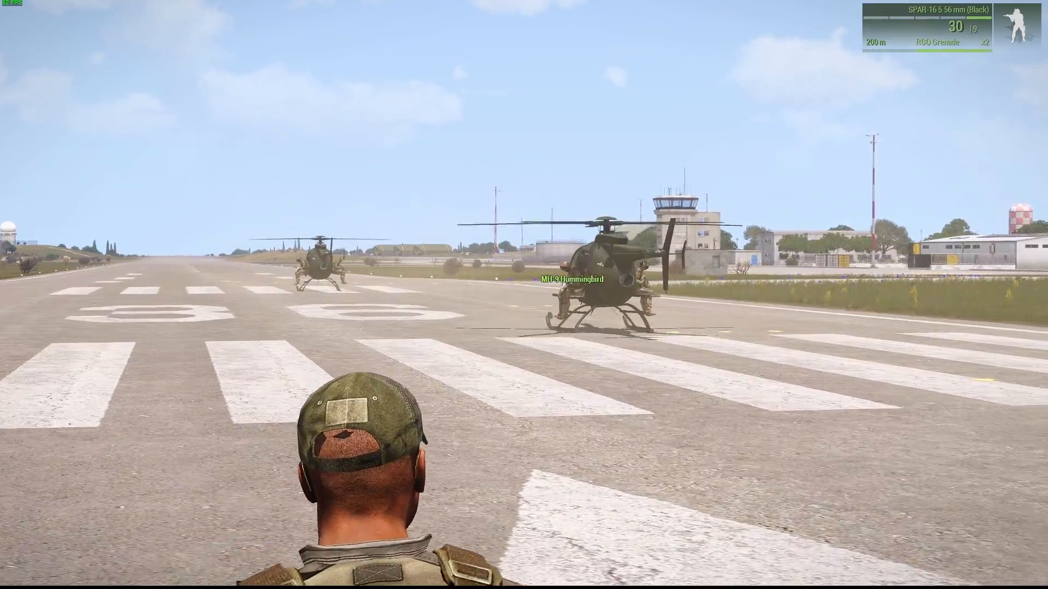
key("s")
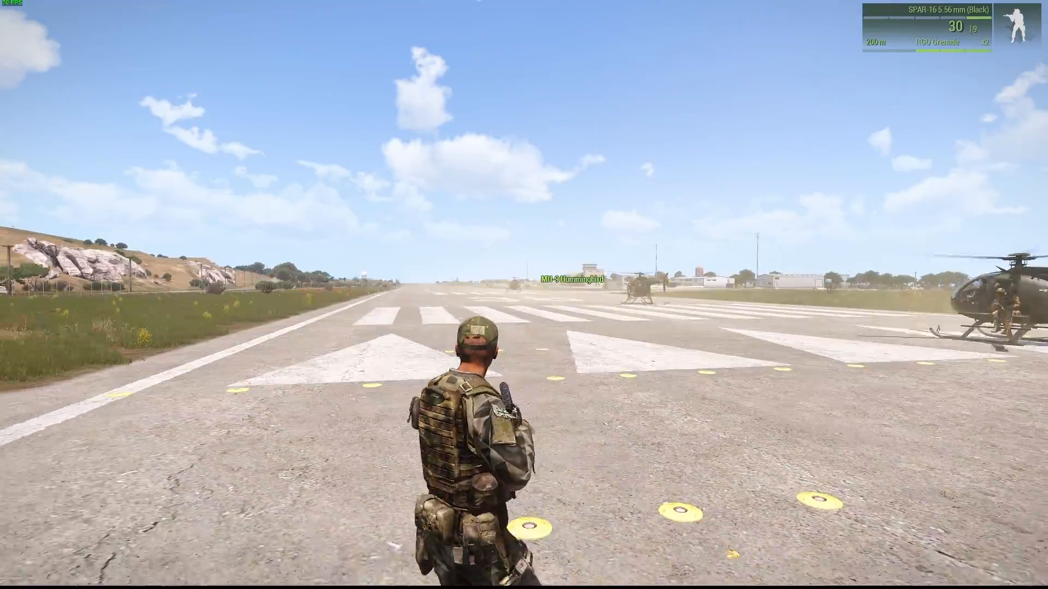
key("s")
key("a")
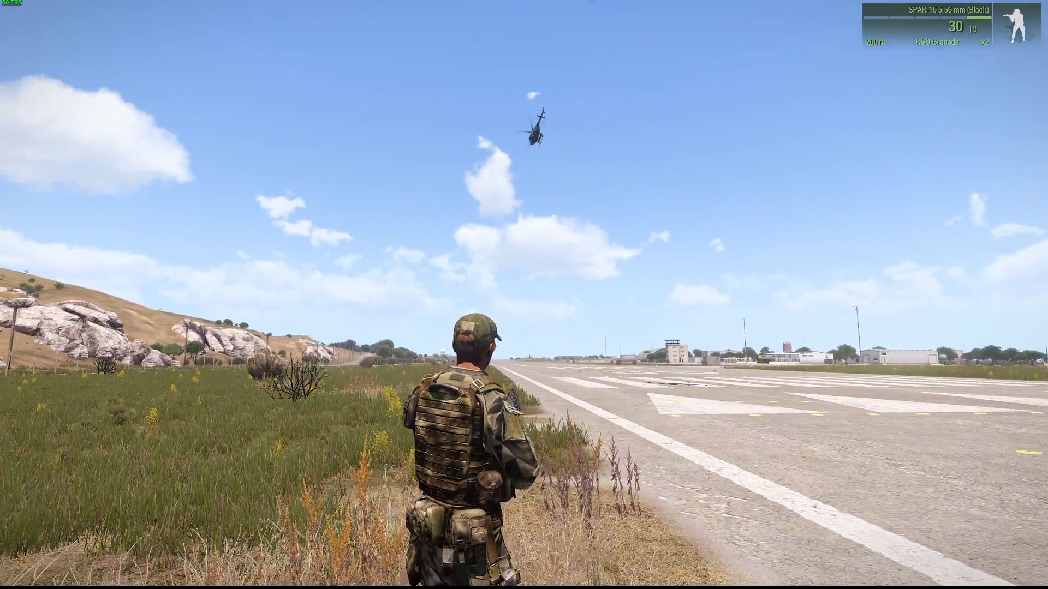
key("d")
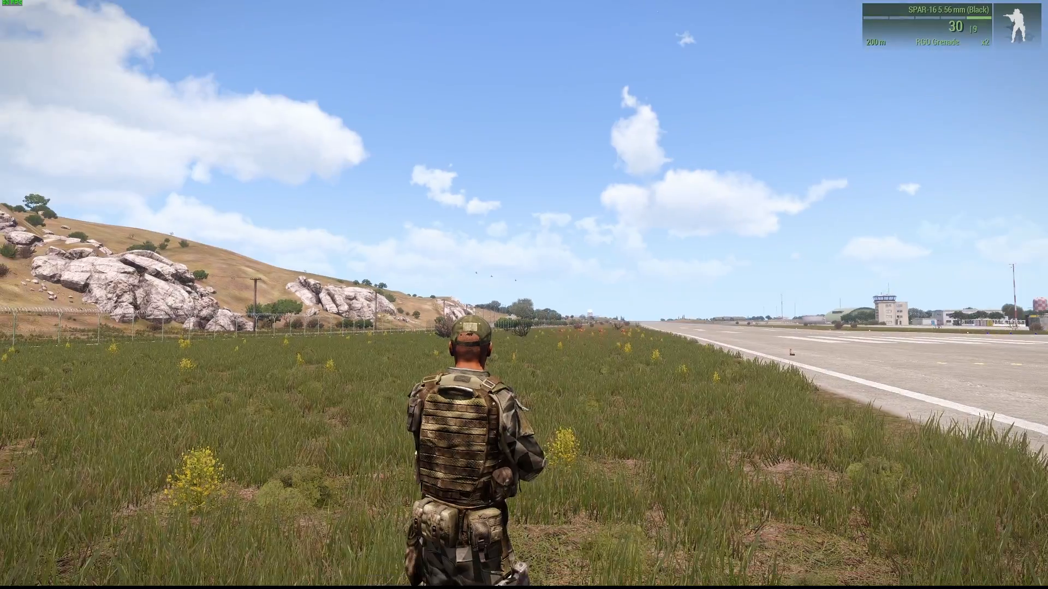
Run across the runway and grass toward the airfield helipads to meet the three returning helicopters.
key("y")
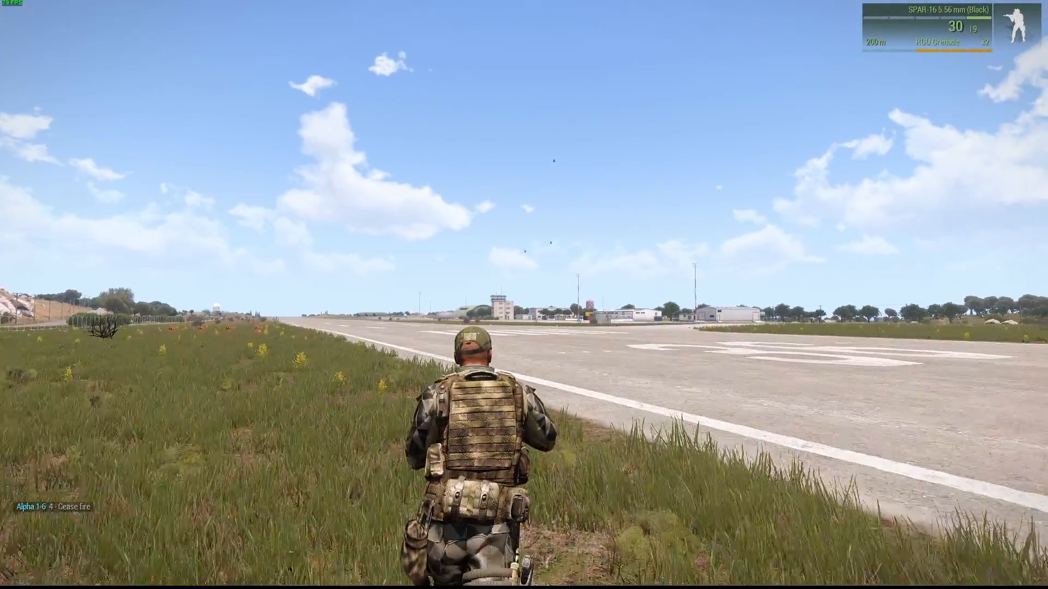
key("w")
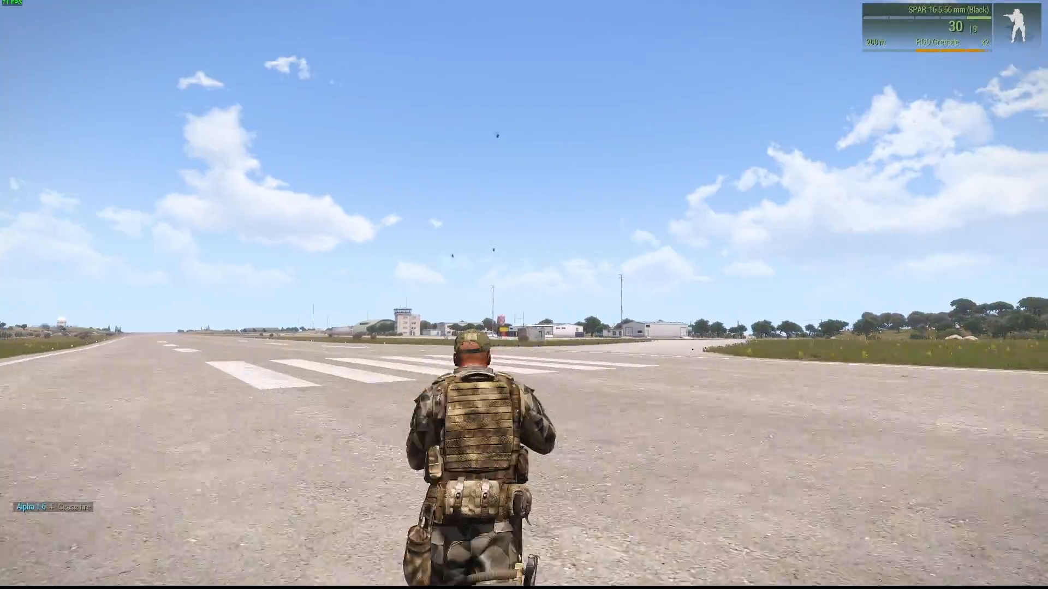
key("w")
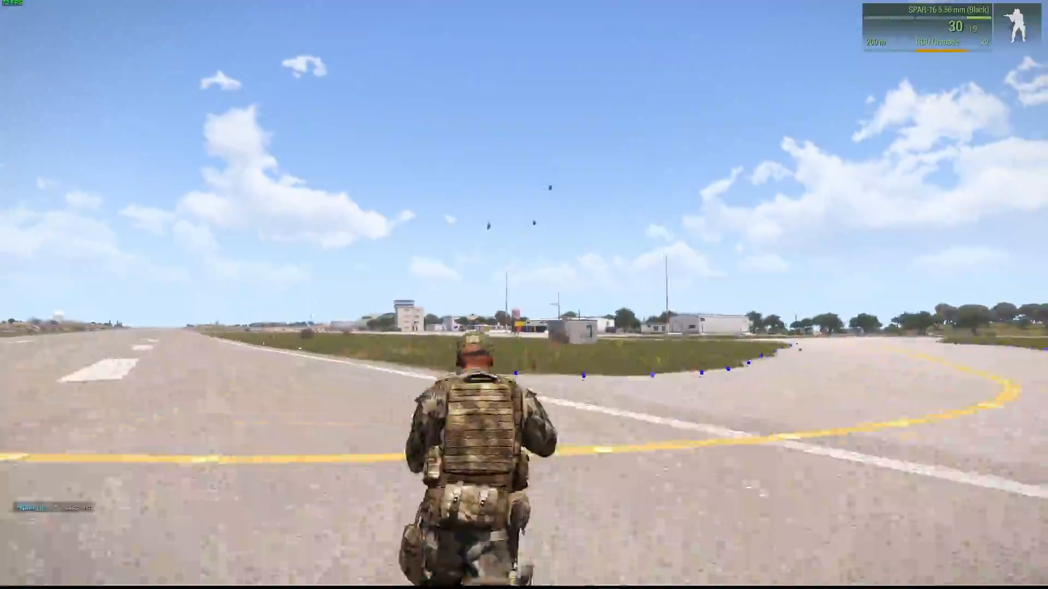
key("w")
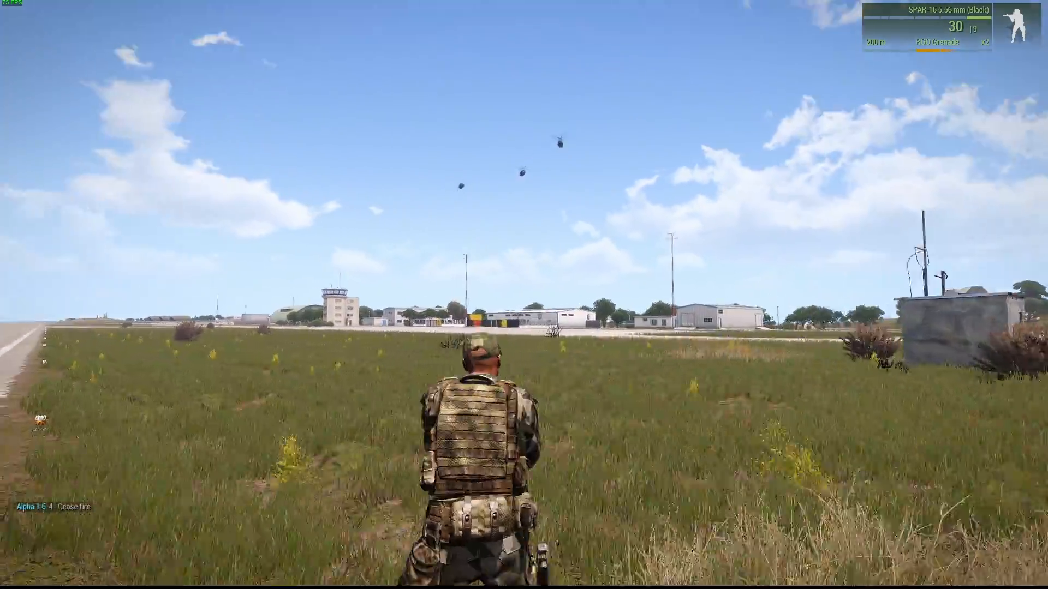
key("w")
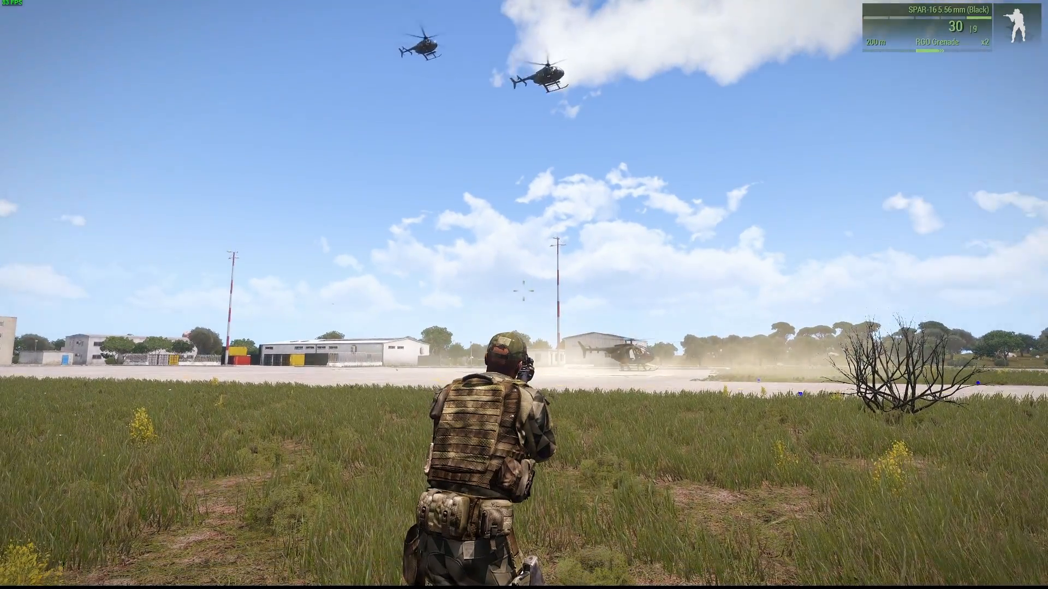
Follow the returning MH-9 Hummingbirds with a zoomed view and observe their landing approach at the airfield.
right_click(524, 290)
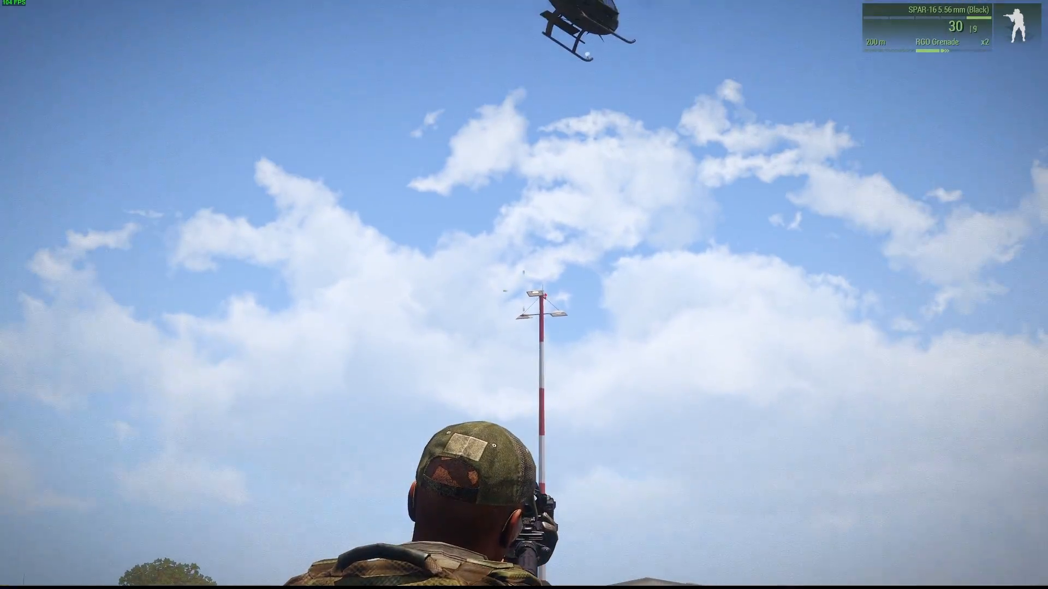
right_click(523, 291)
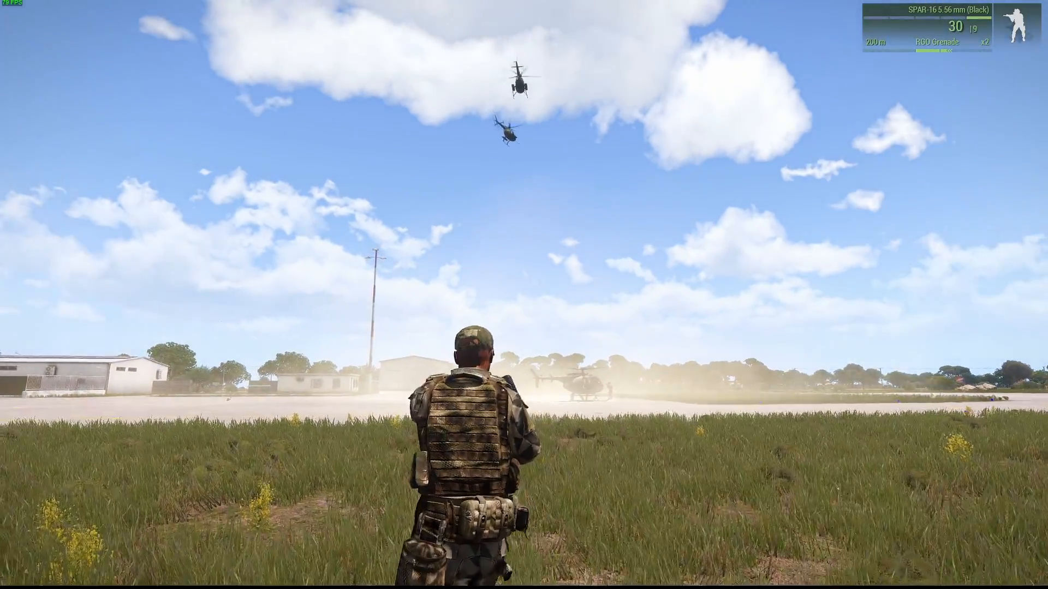
scroll(524, 291, "down", 1)
left_click(524, 291)
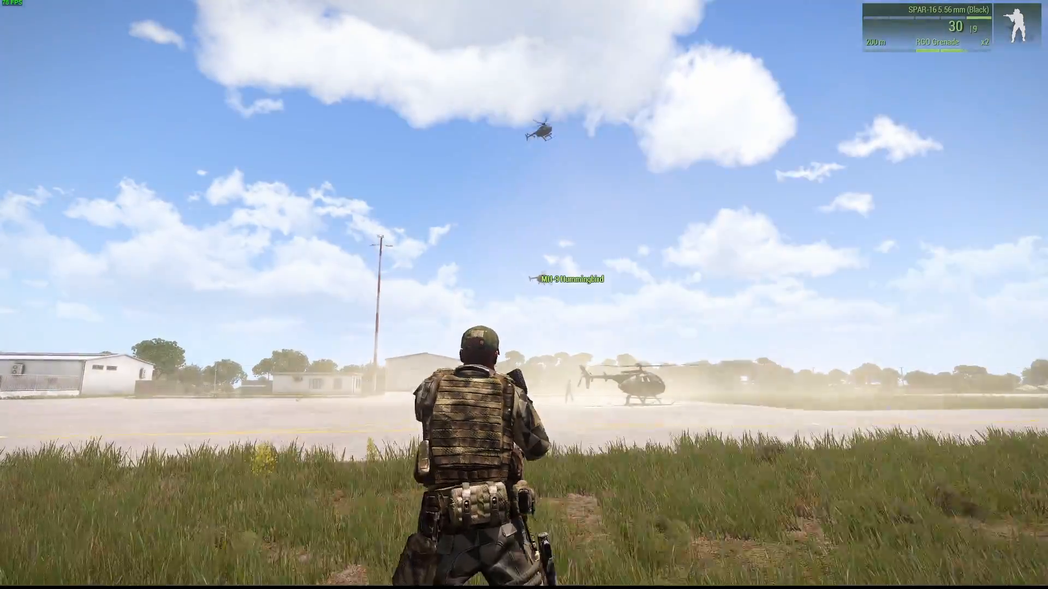
key("w")
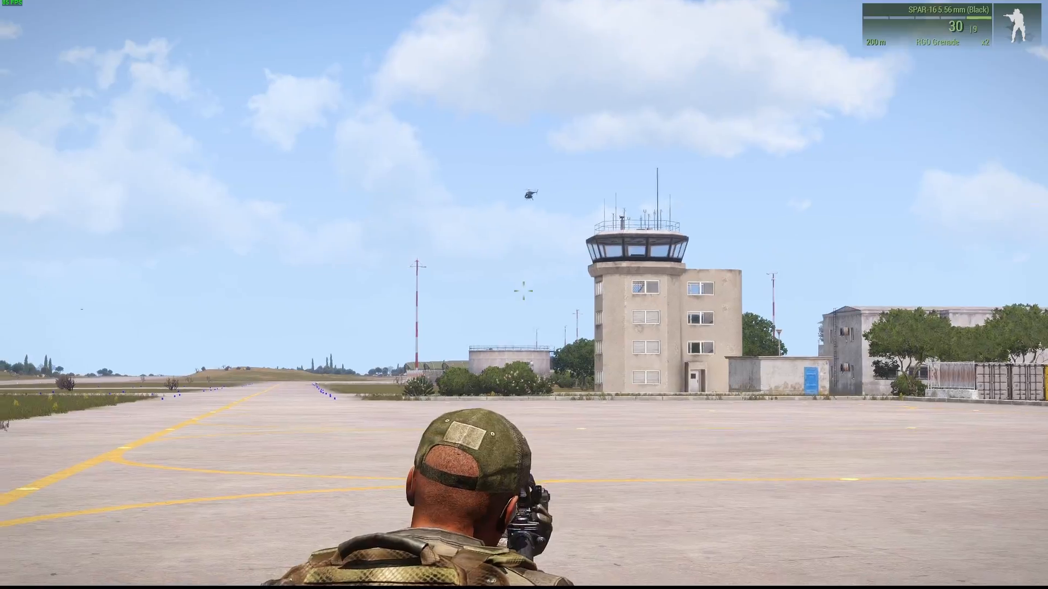
key("a")
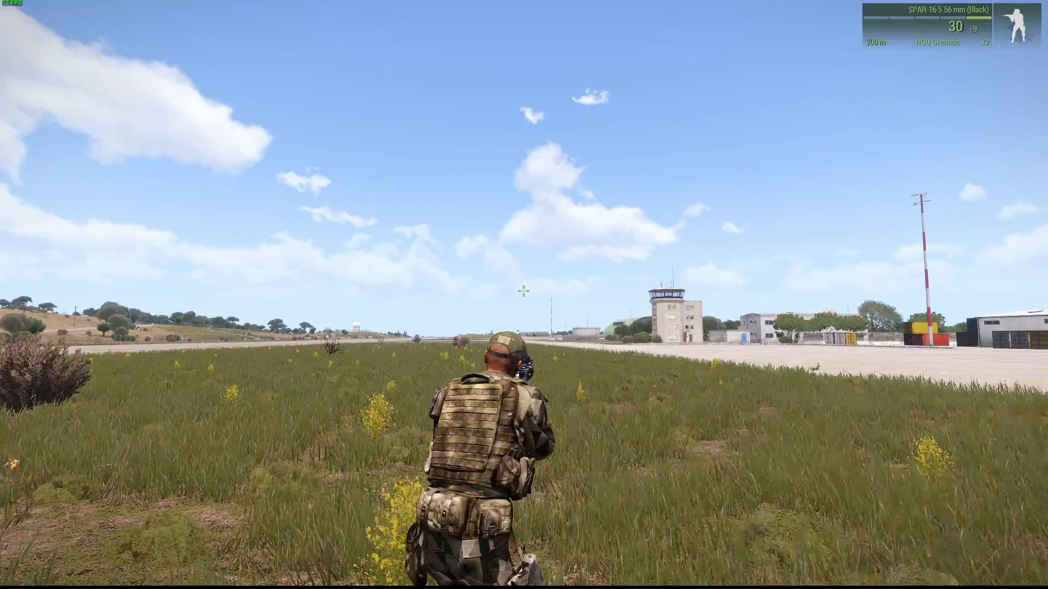
Approach the helipad and examine the landed helicopter and its pilot up close.
right_click(523, 291)
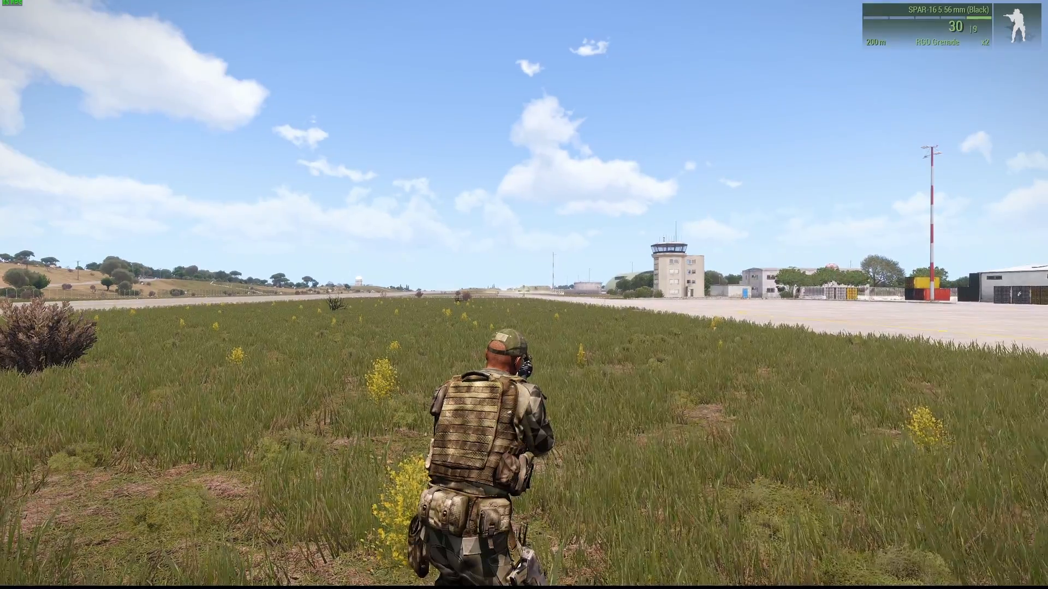
key("w")
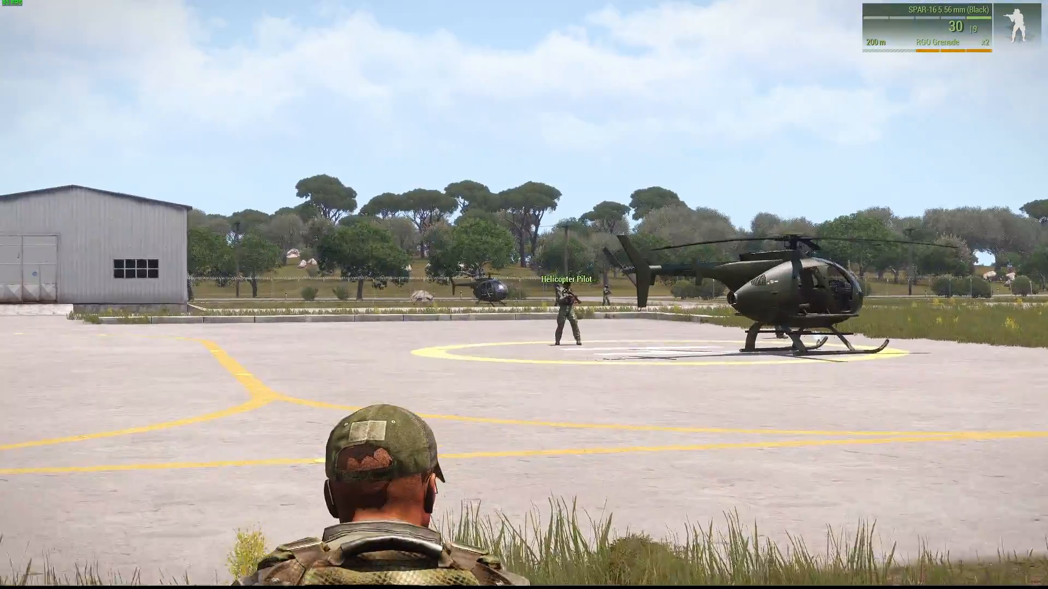
key("w")
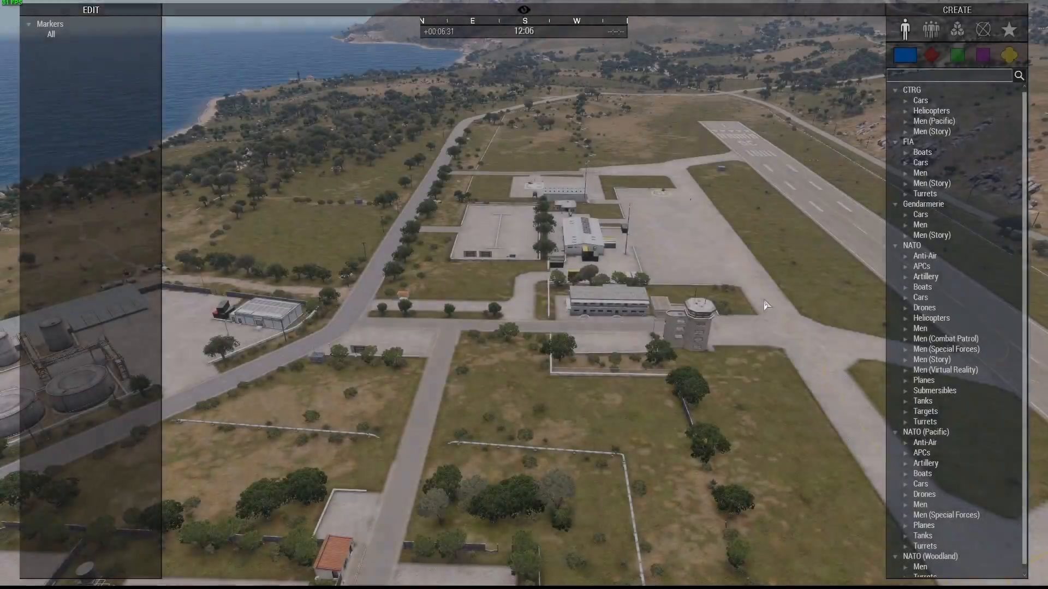
Fly the Zeus camera from the airfield to the beach and inspect the deployed fire teams and enemy casualties.
key("w")
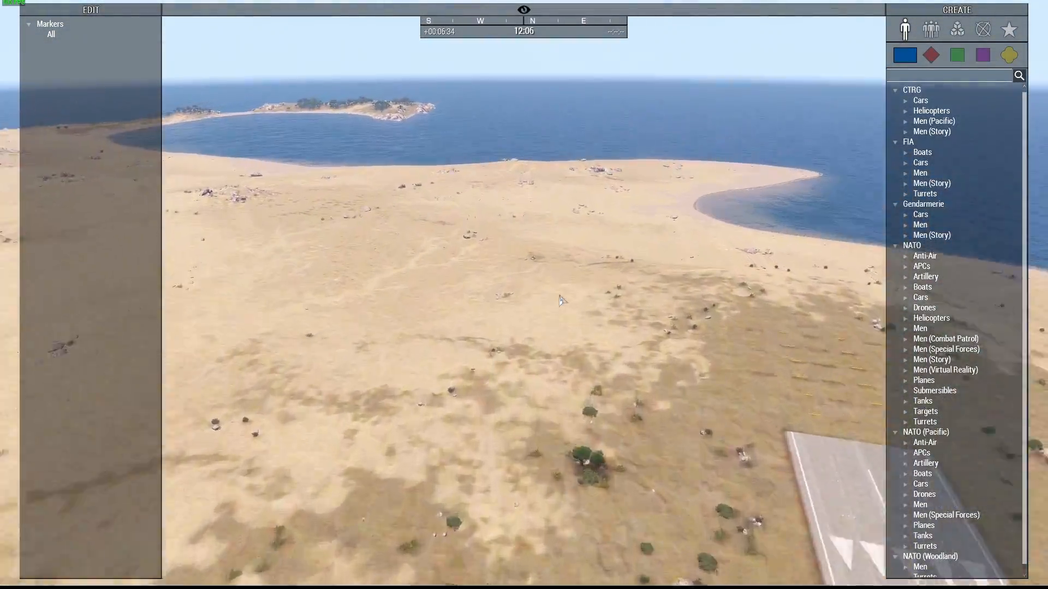
key("w")
right_click_drag(559, 297, 551, 292)
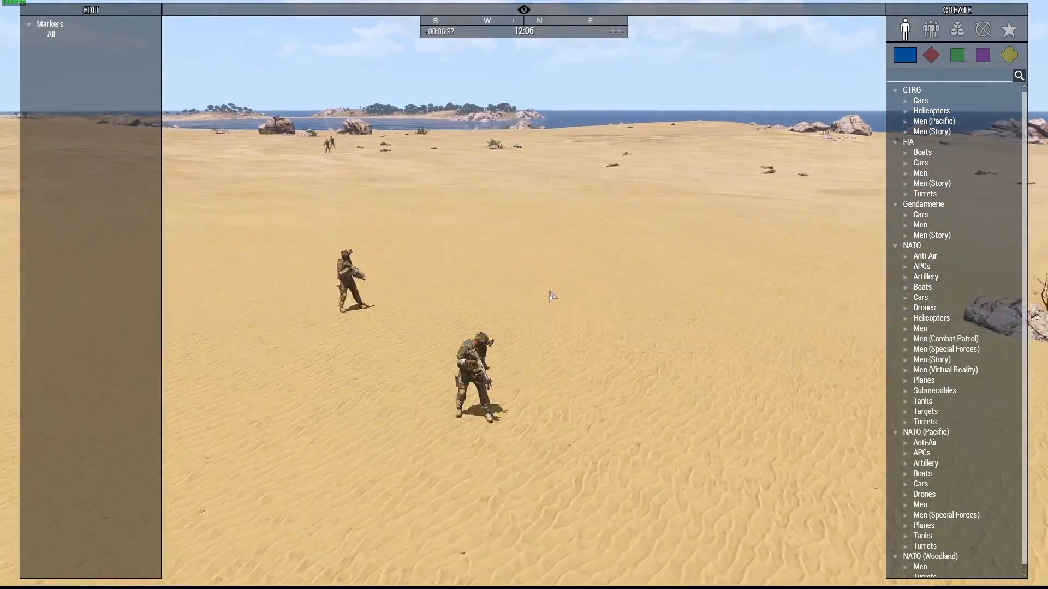
right_click_drag(689, 292, 584, 296)
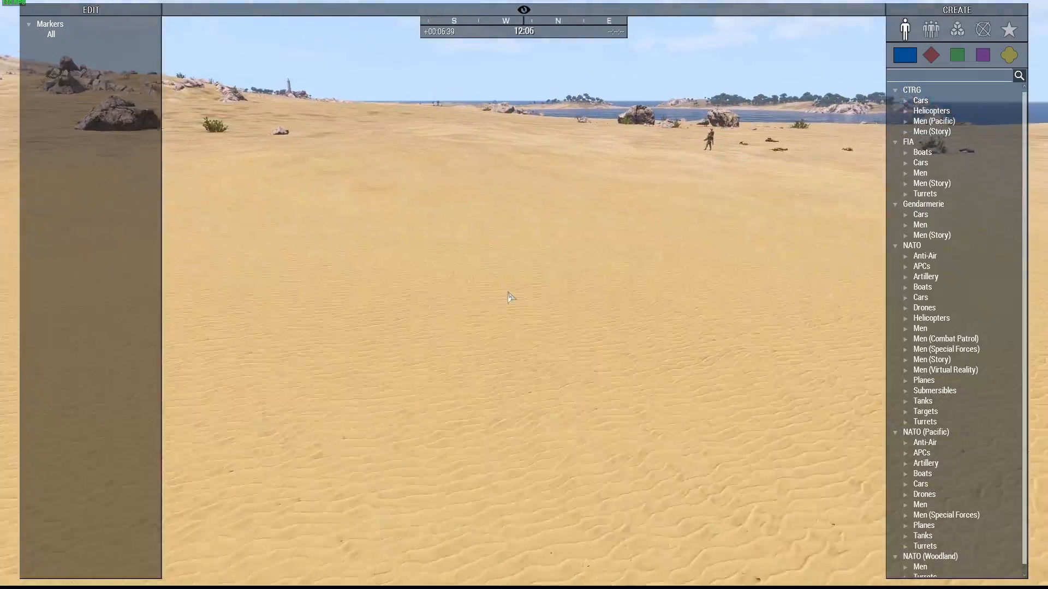
key("w")
right_click_drag(508, 296, 539, 300)
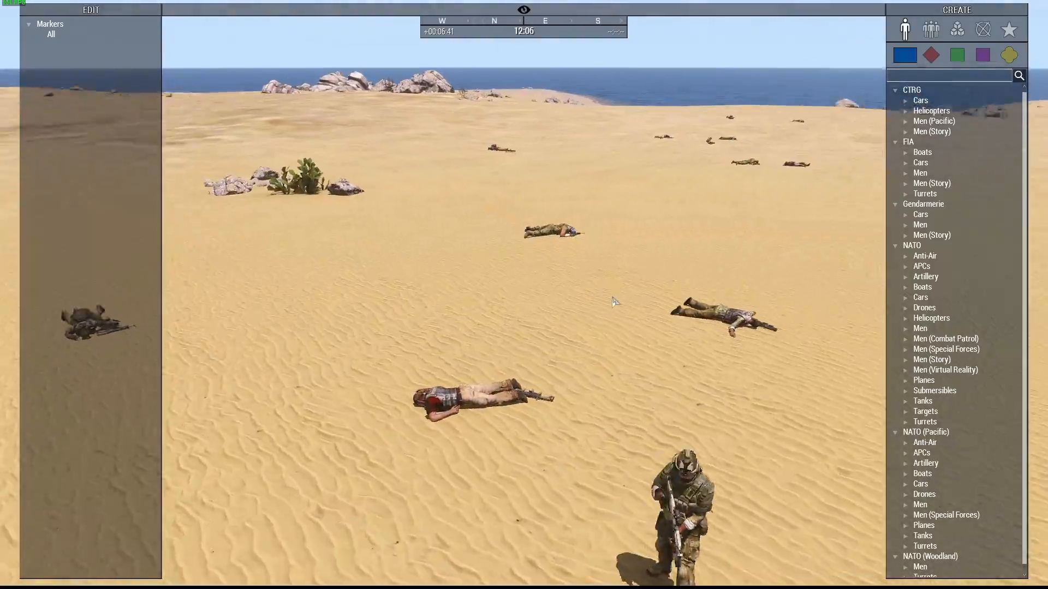
key("w")
mouse_move(612, 298)
right_mouse_down()
mouse_move(640, 304)
mouse_move(630, 305)
right_mouse_up()
key("w")
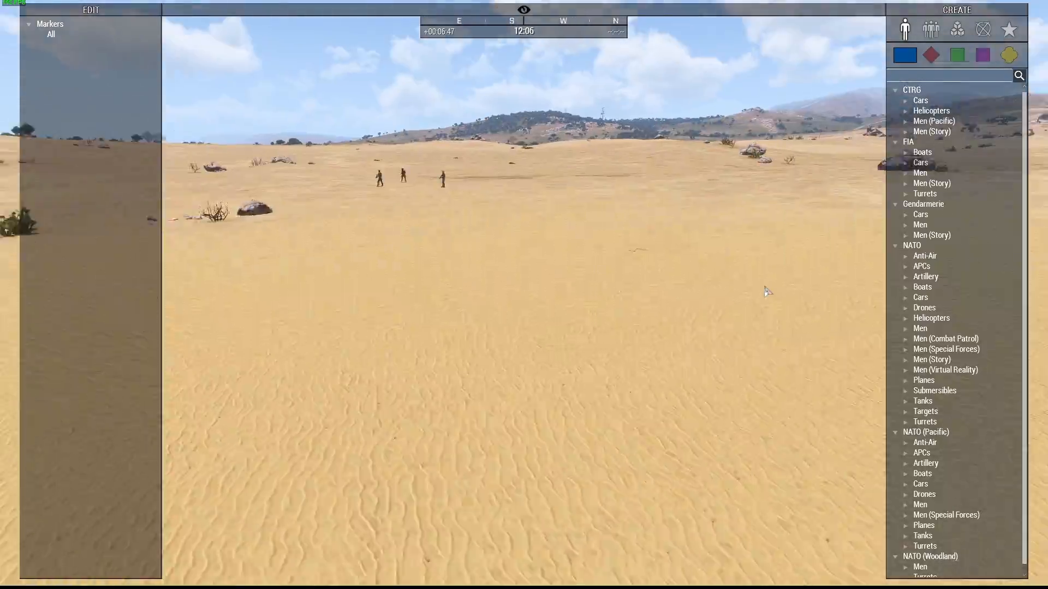
right_click_drag(765, 287, 741, 292)
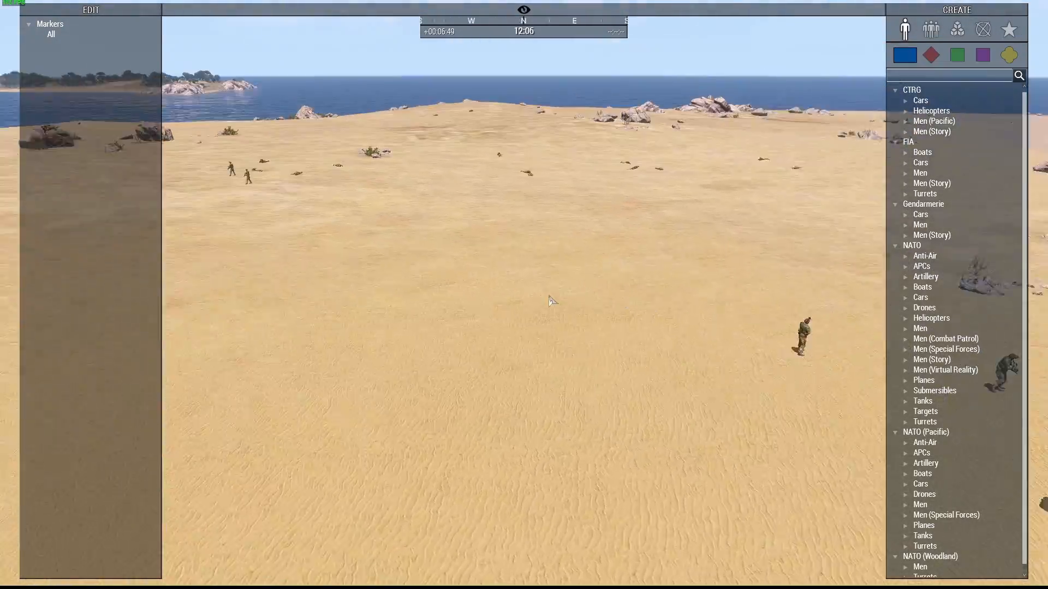
right_click_drag(550, 300, 447, 293)
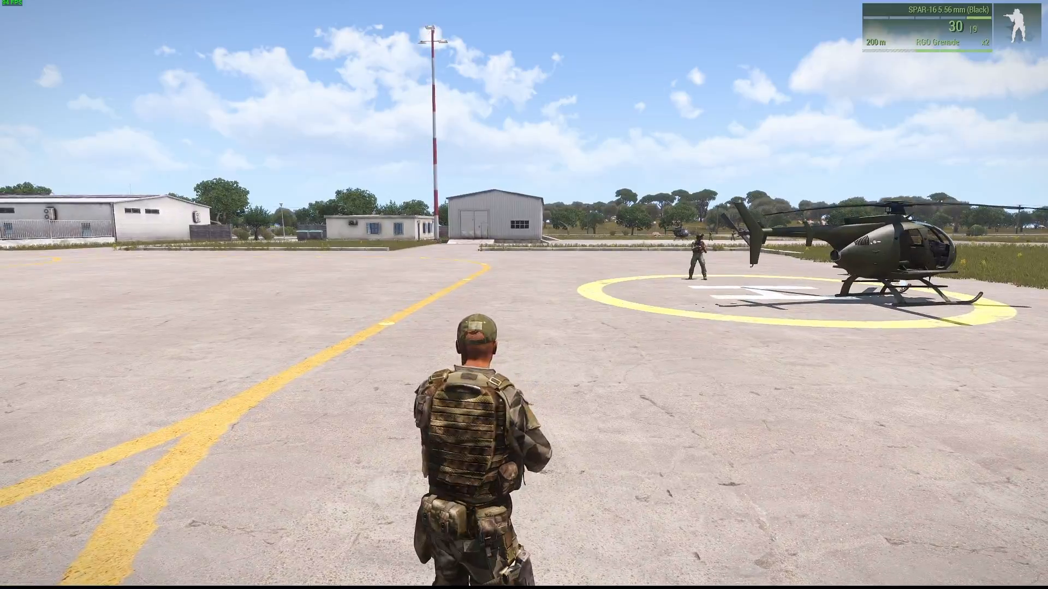
Return to the player on the airfield and check the crews standing beside the parked helicopters.
key("w")
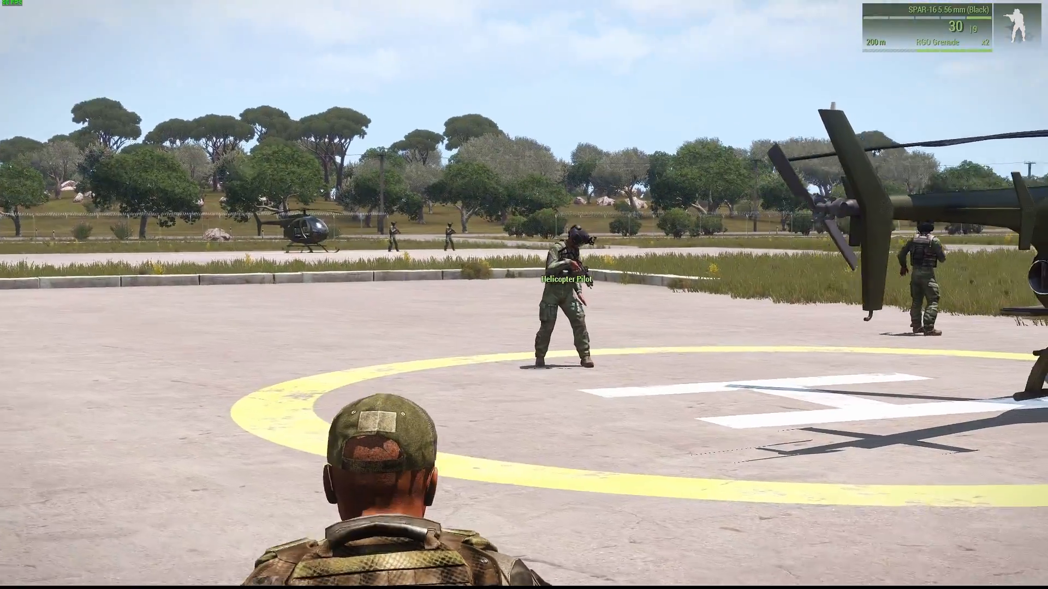
key("a")
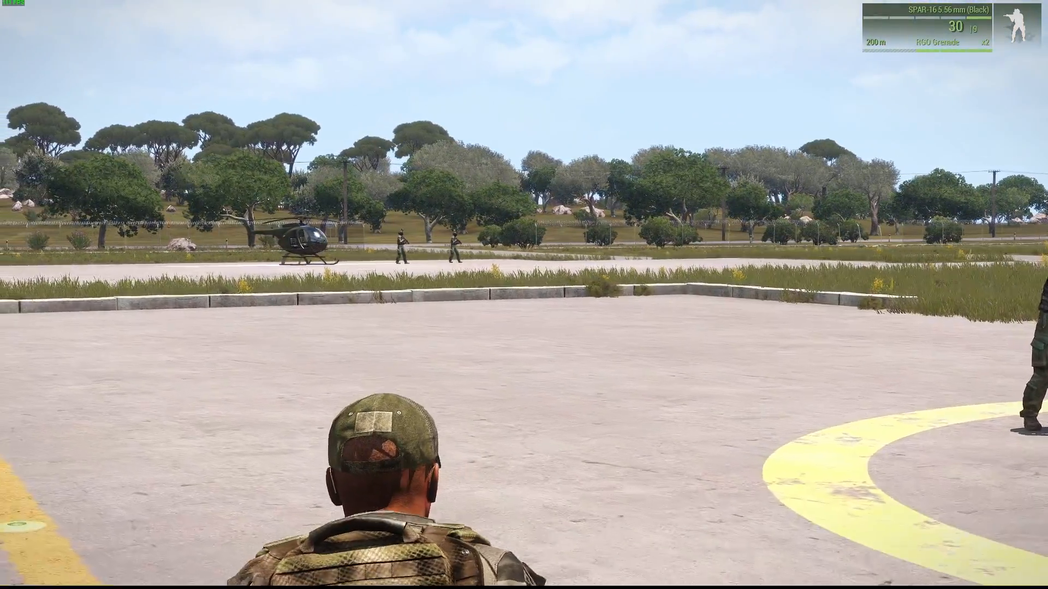